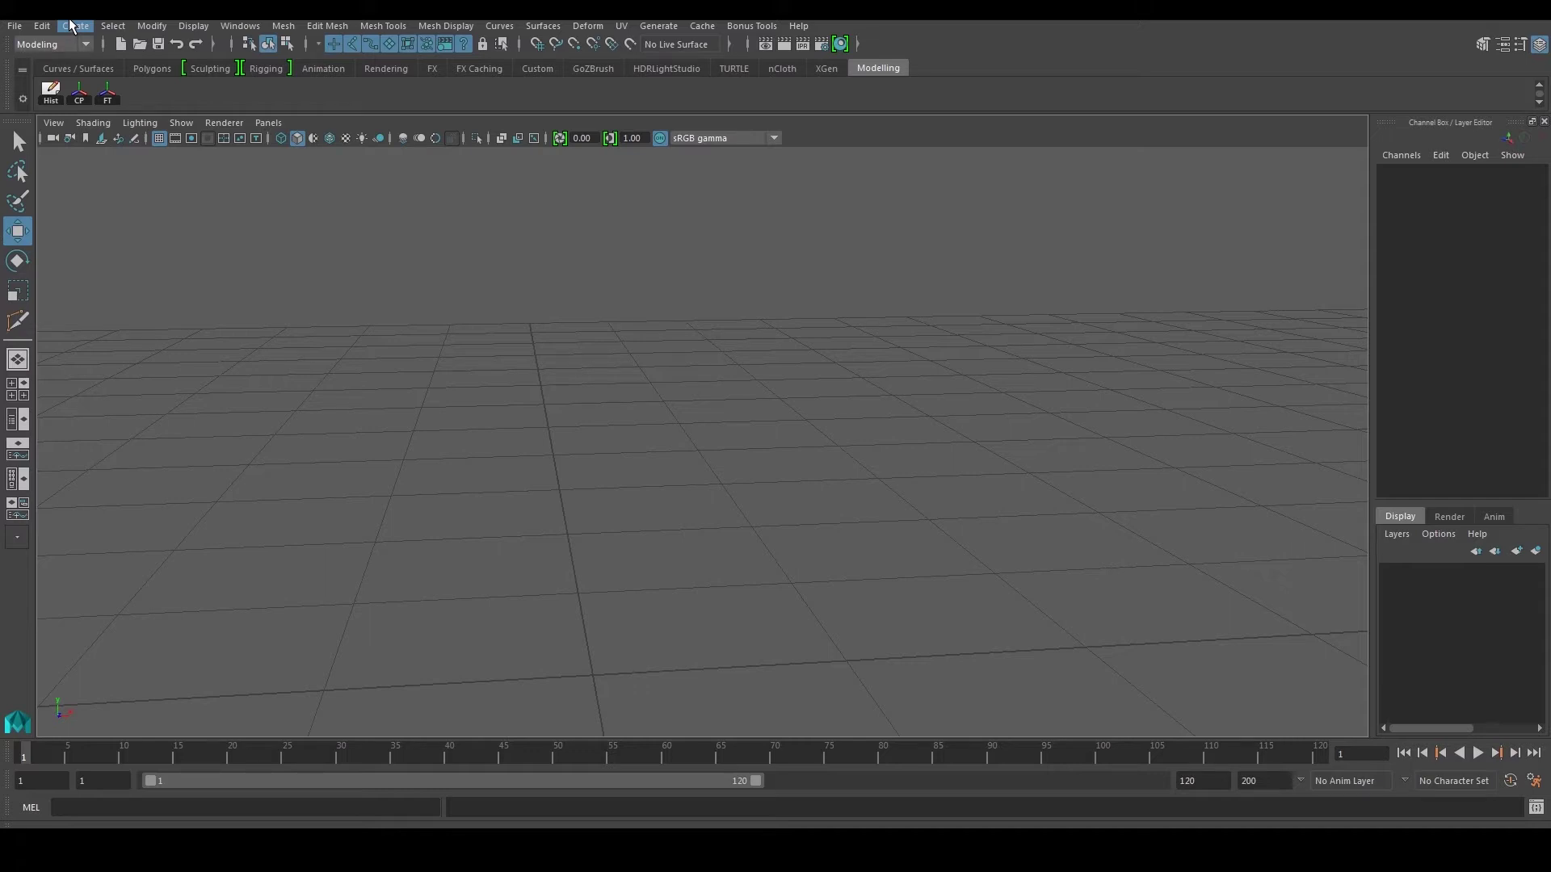
click(72, 26)
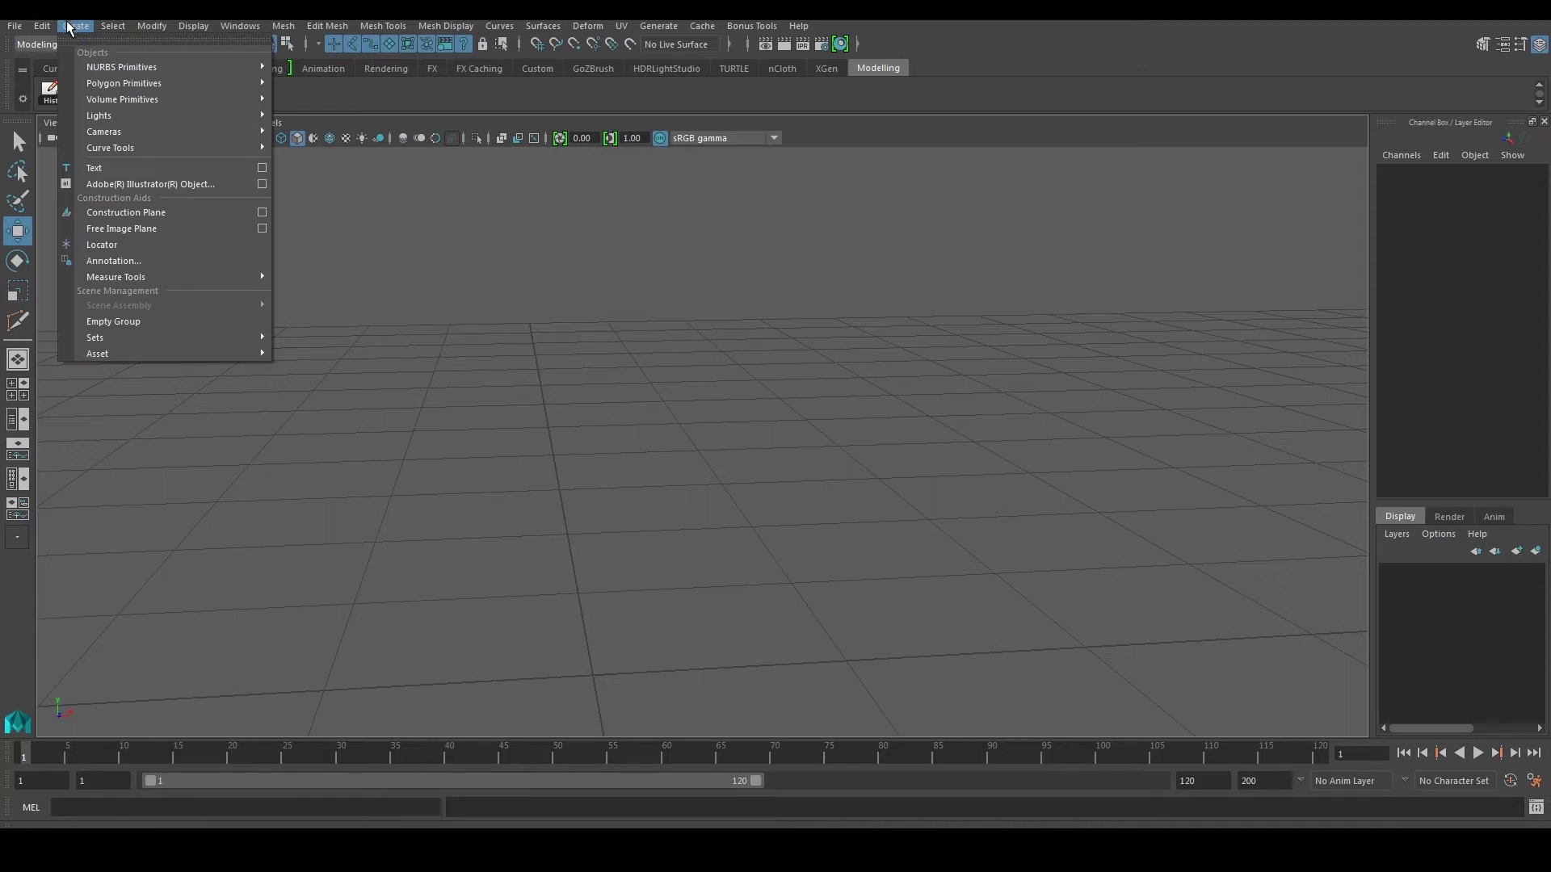
mouse_move(32, 24)
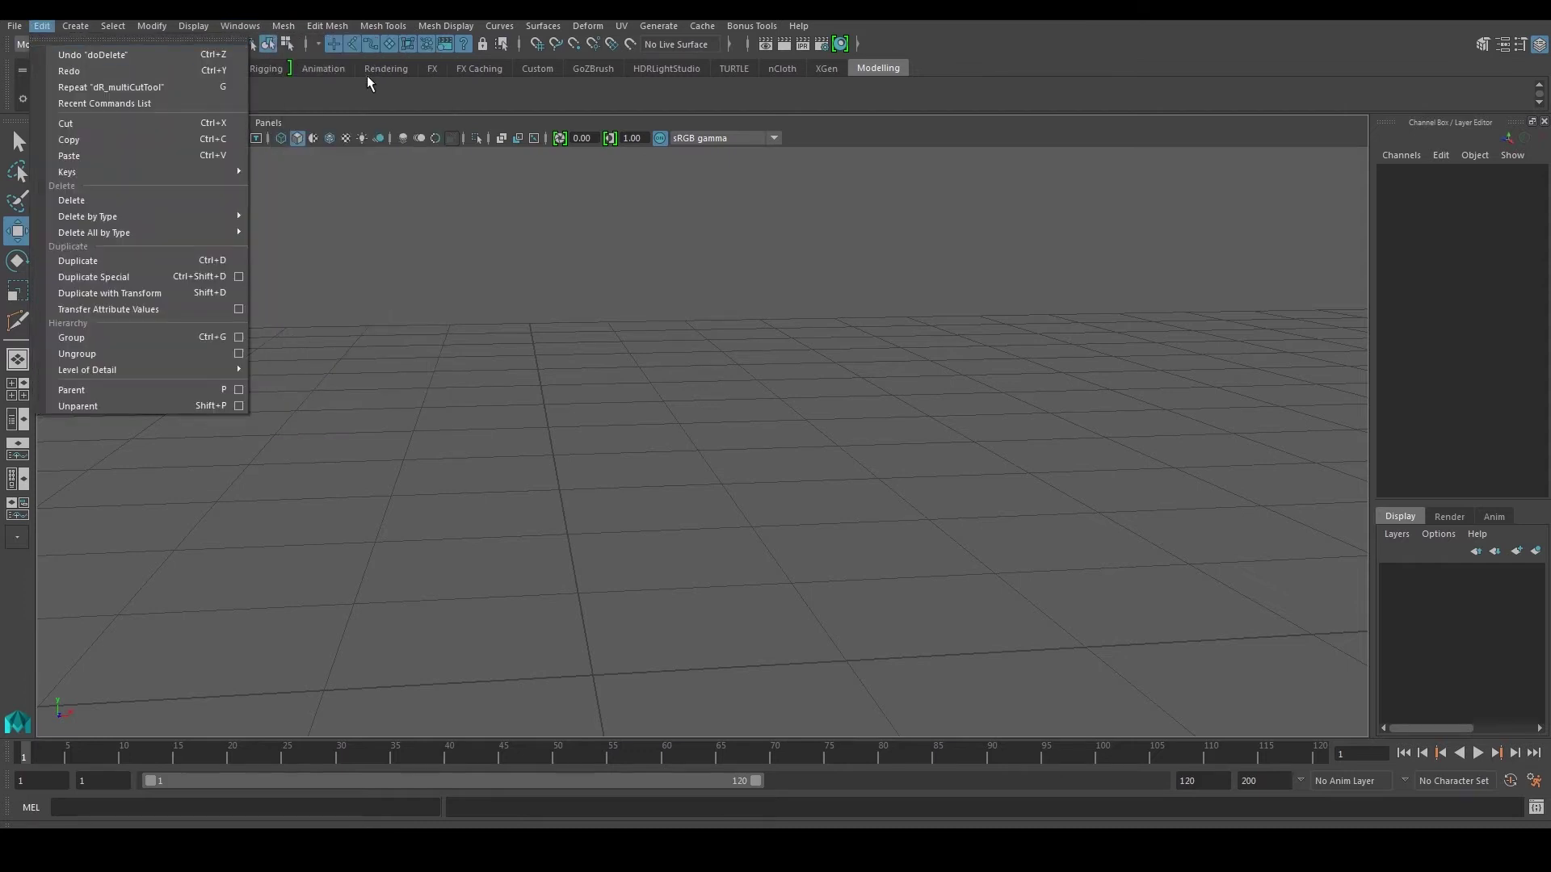
click(370, 99)
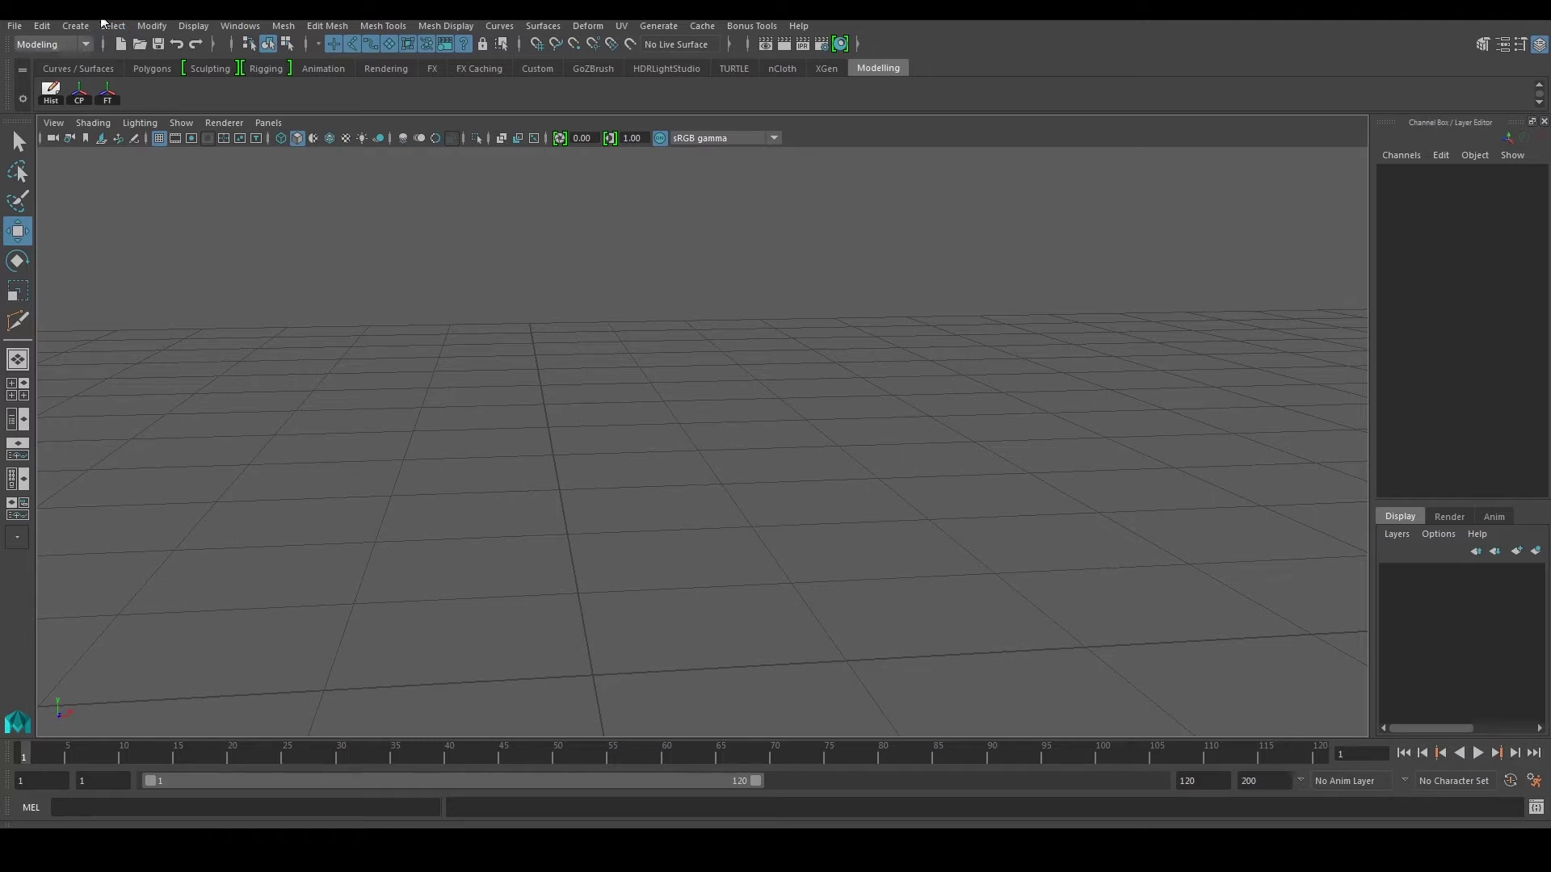
Step: Set the active menu set to Modeling
click(67, 49)
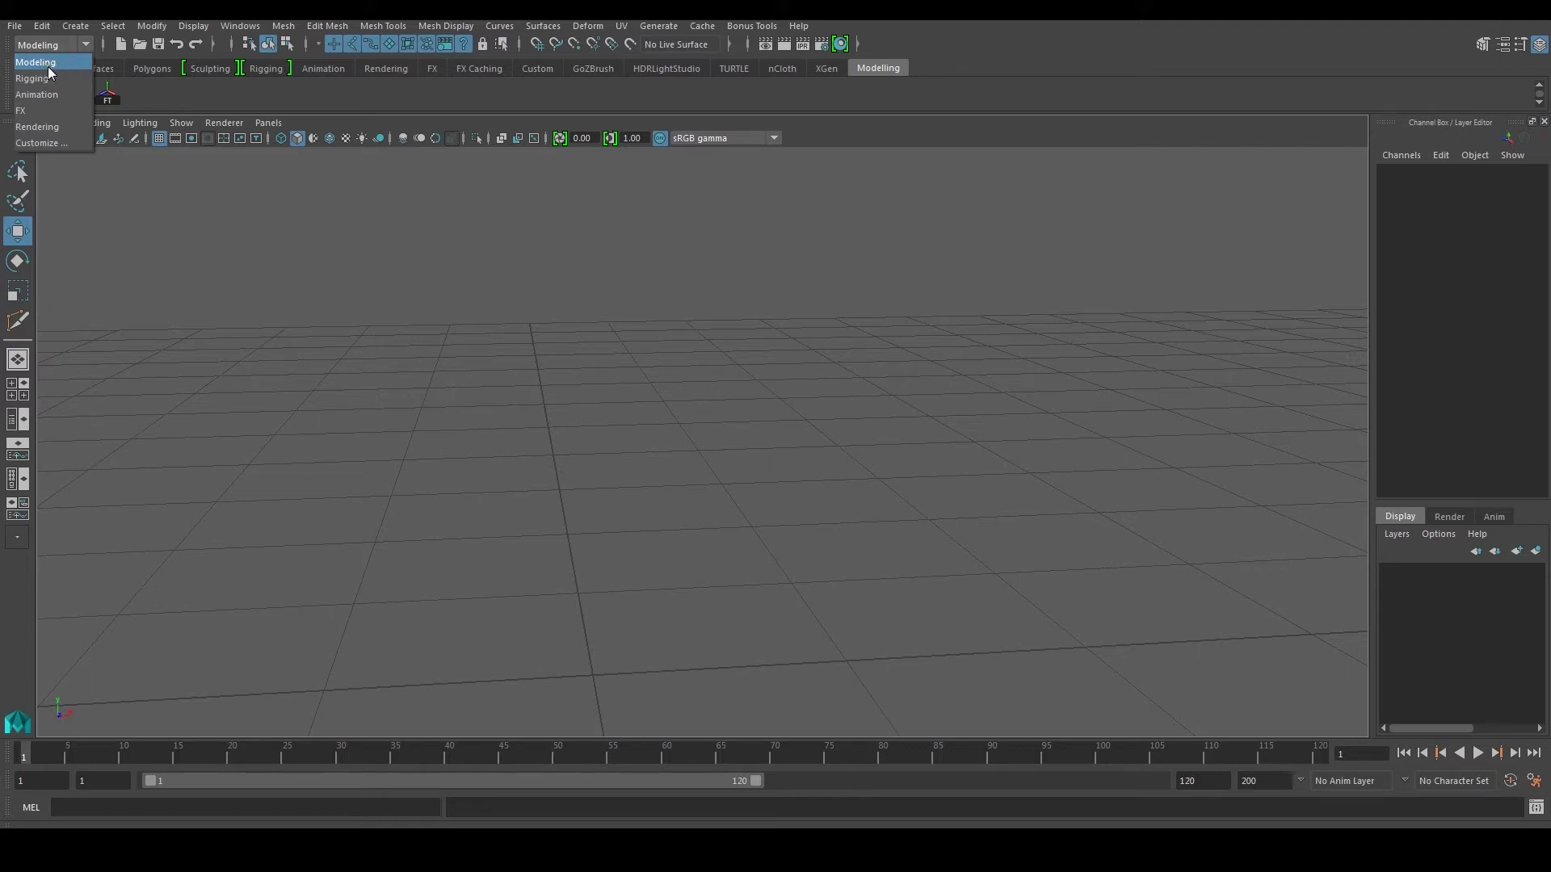
click(554, 26)
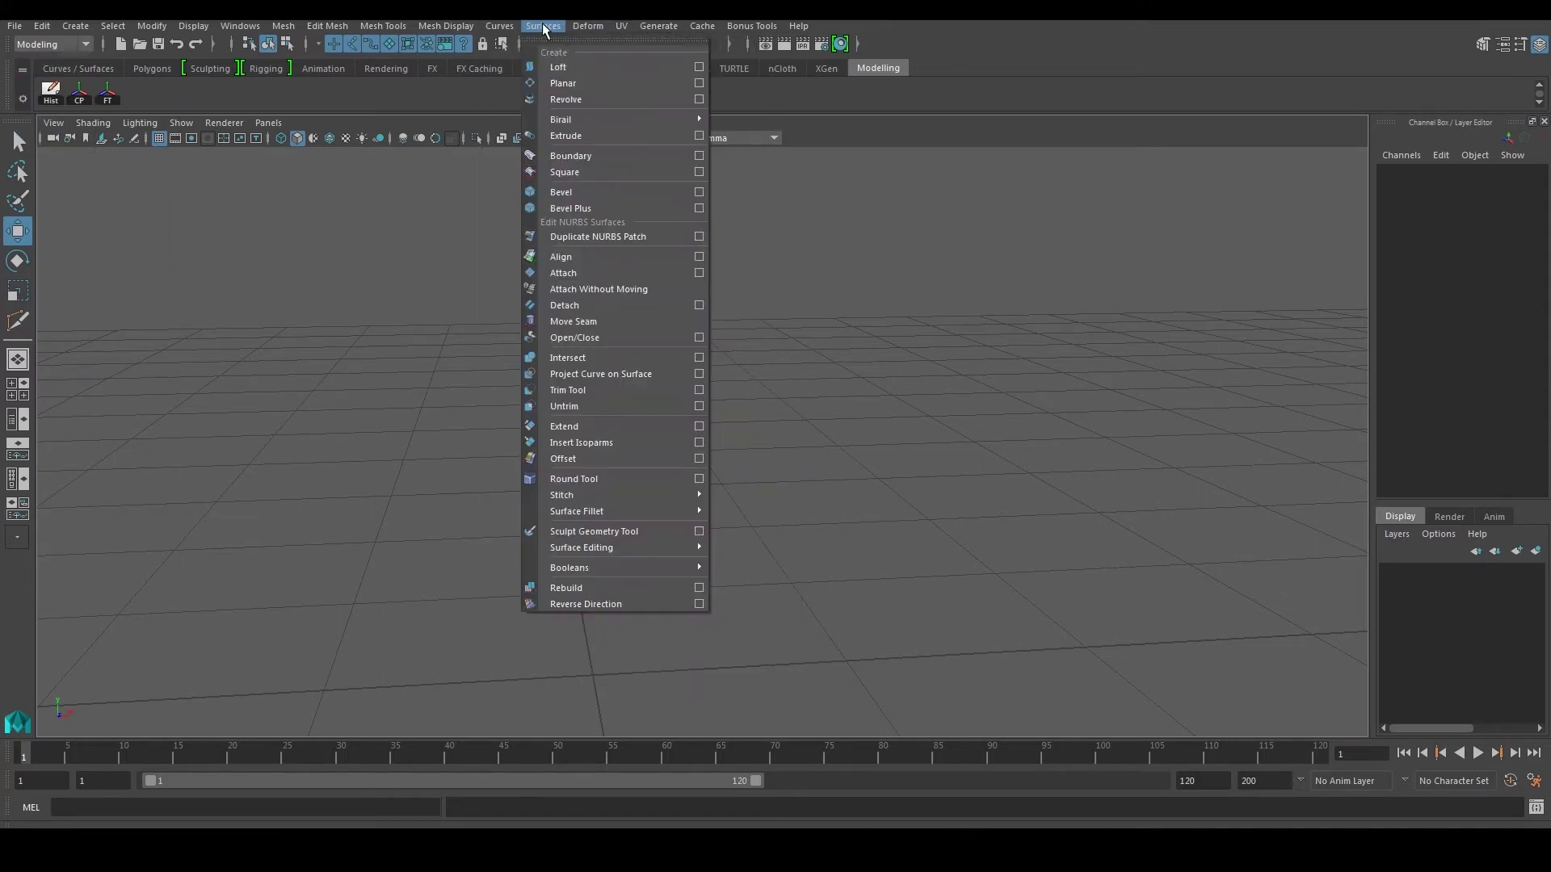
click(44, 45)
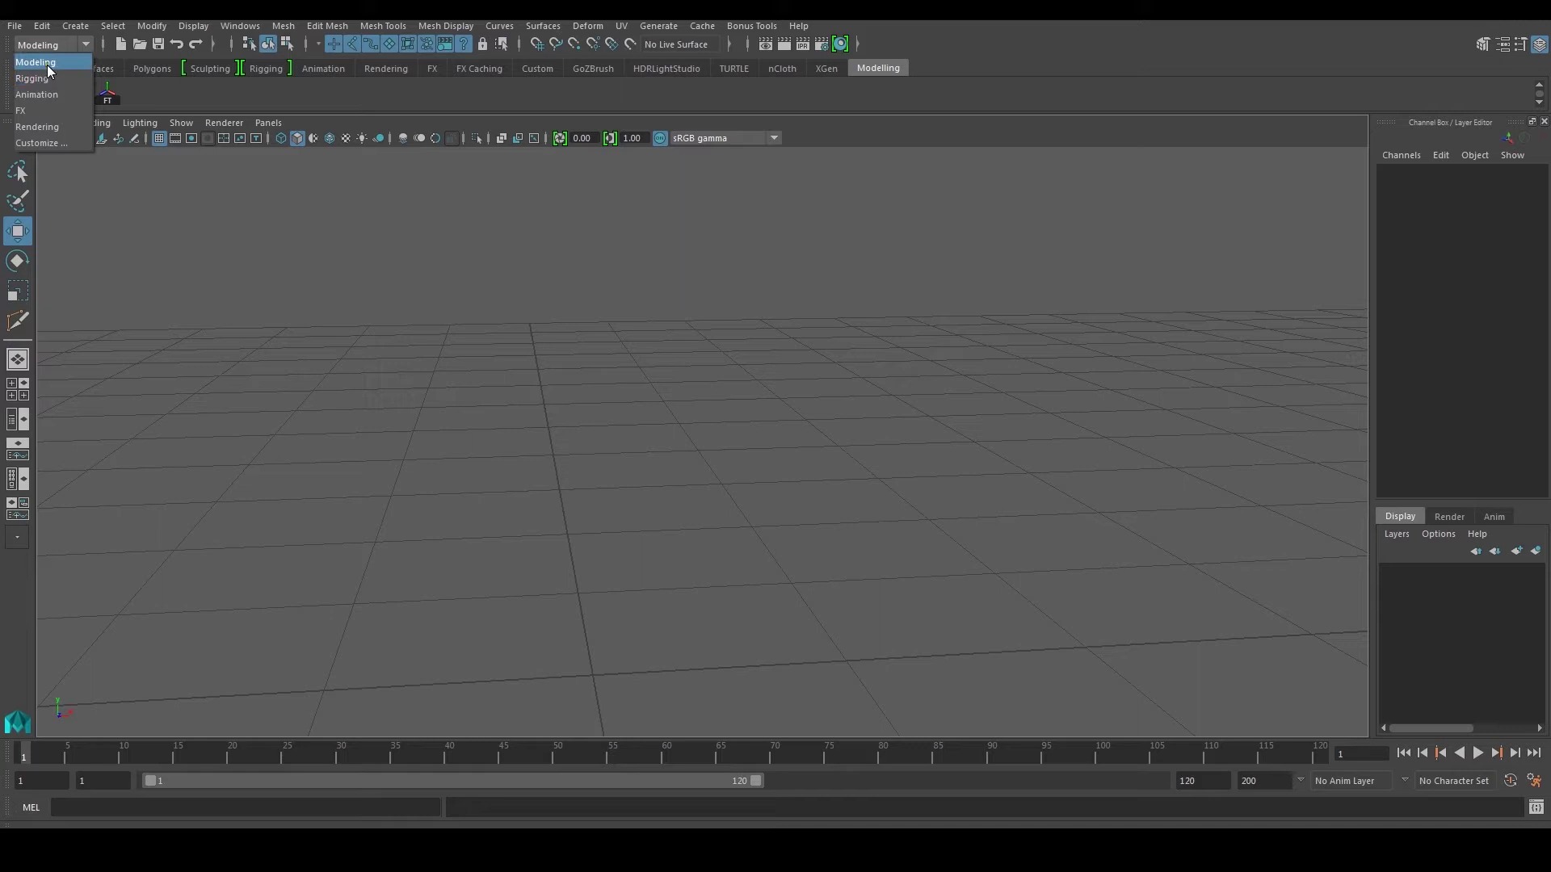
click(47, 65)
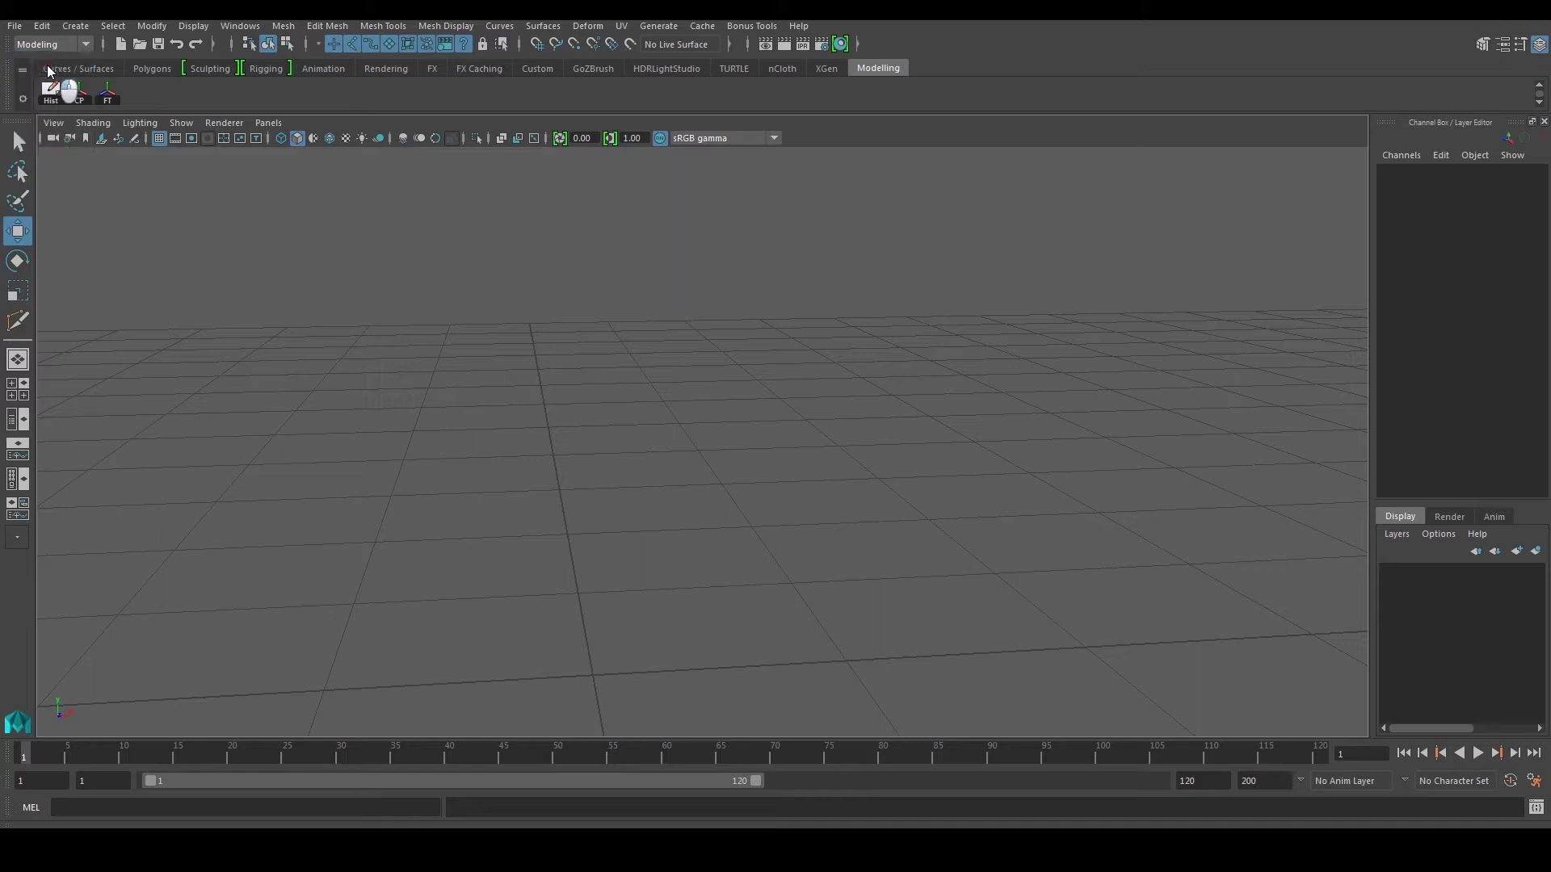
Step: Create a polygon cube and raise it along Y to about 0.658 units
click(76, 26)
mouse_move(121, 83)
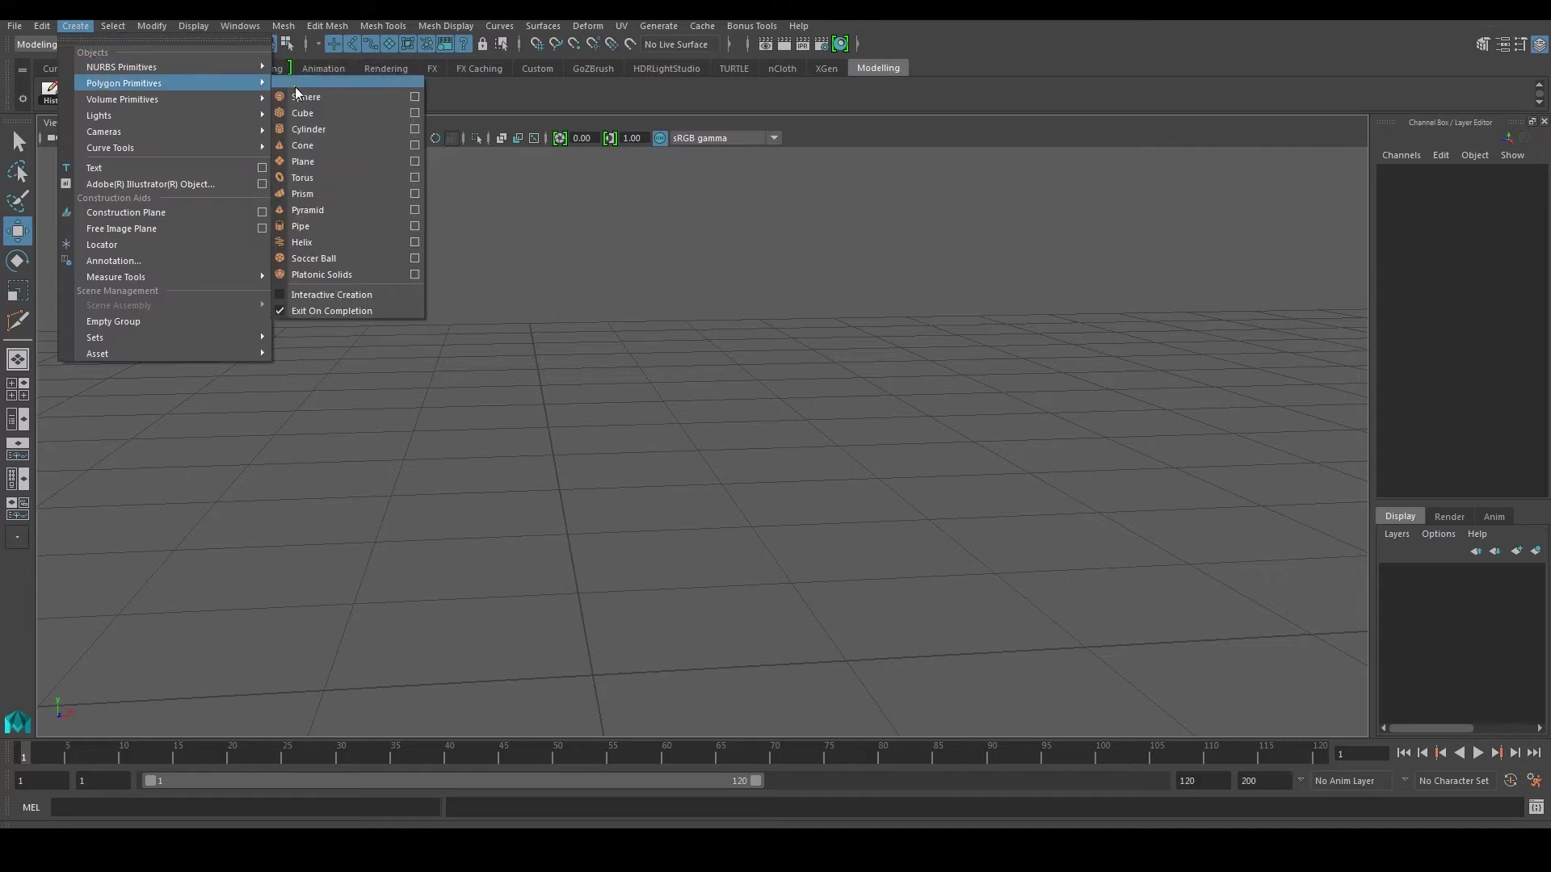
click(305, 113)
scroll(640, 433, down, 3)
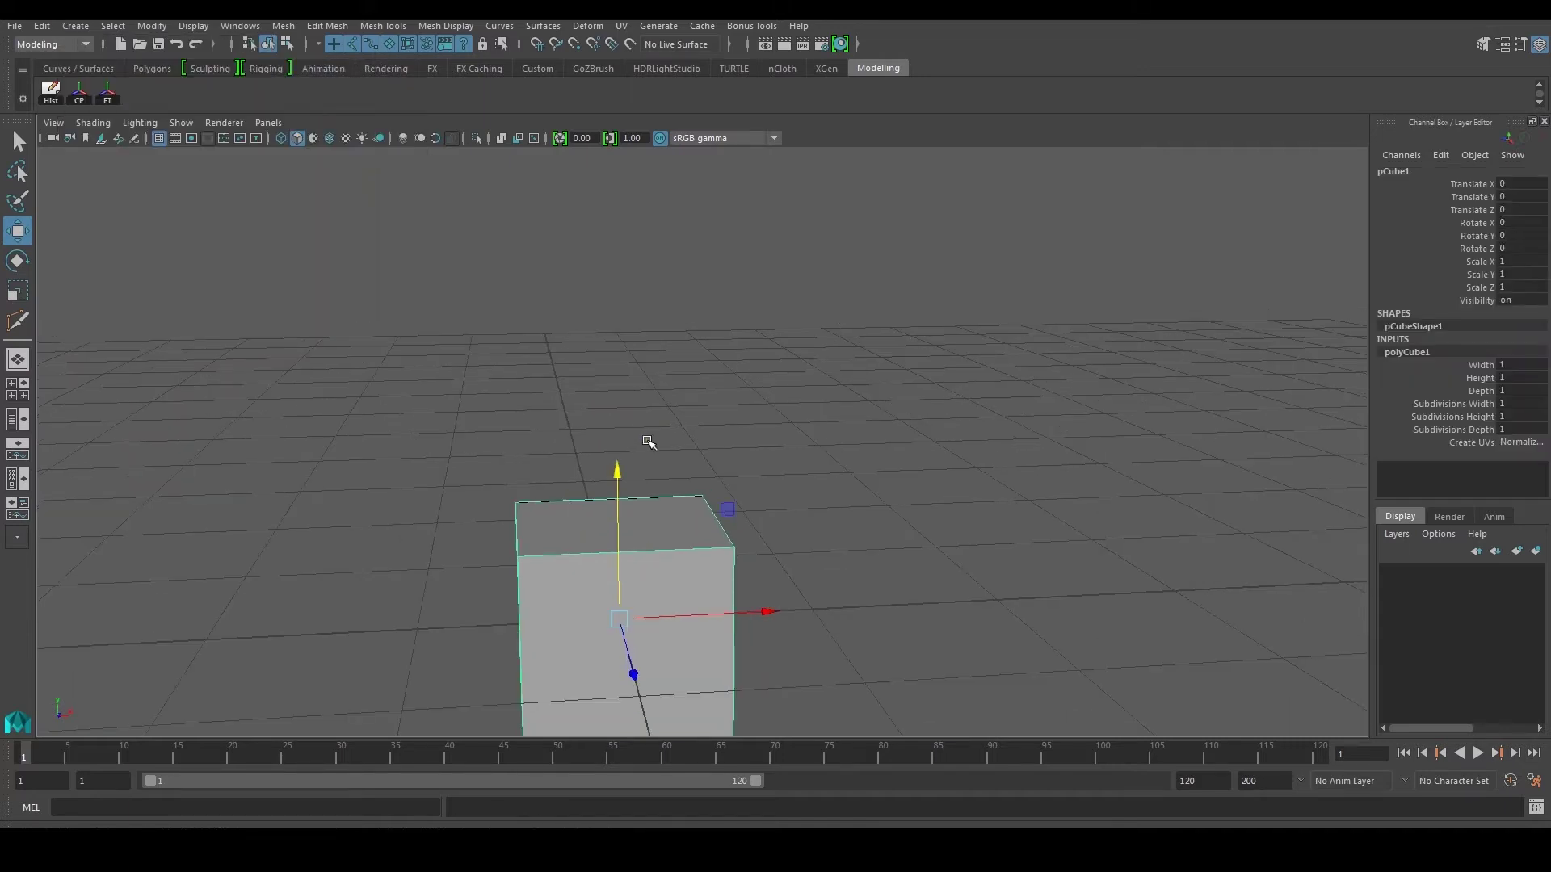
scroll(650, 444, down, 2)
scroll(674, 475, down, 2)
drag(624, 406, 625, 302)
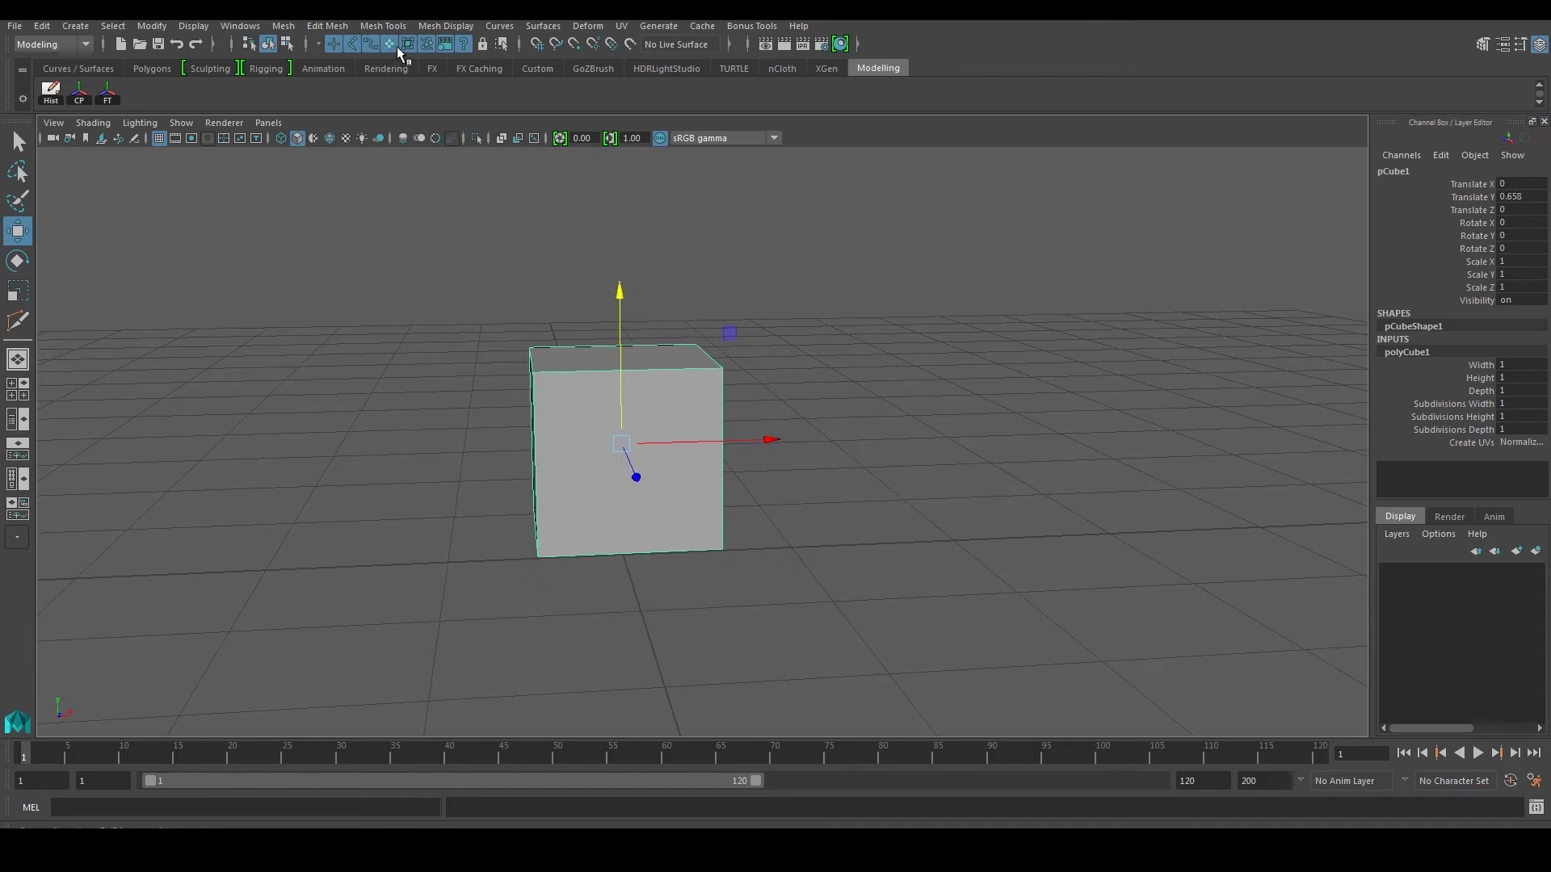
Step: Add the Multi-Cut tool to the custom Modelling shelf
click(426, 25)
mouse_move(398, 26)
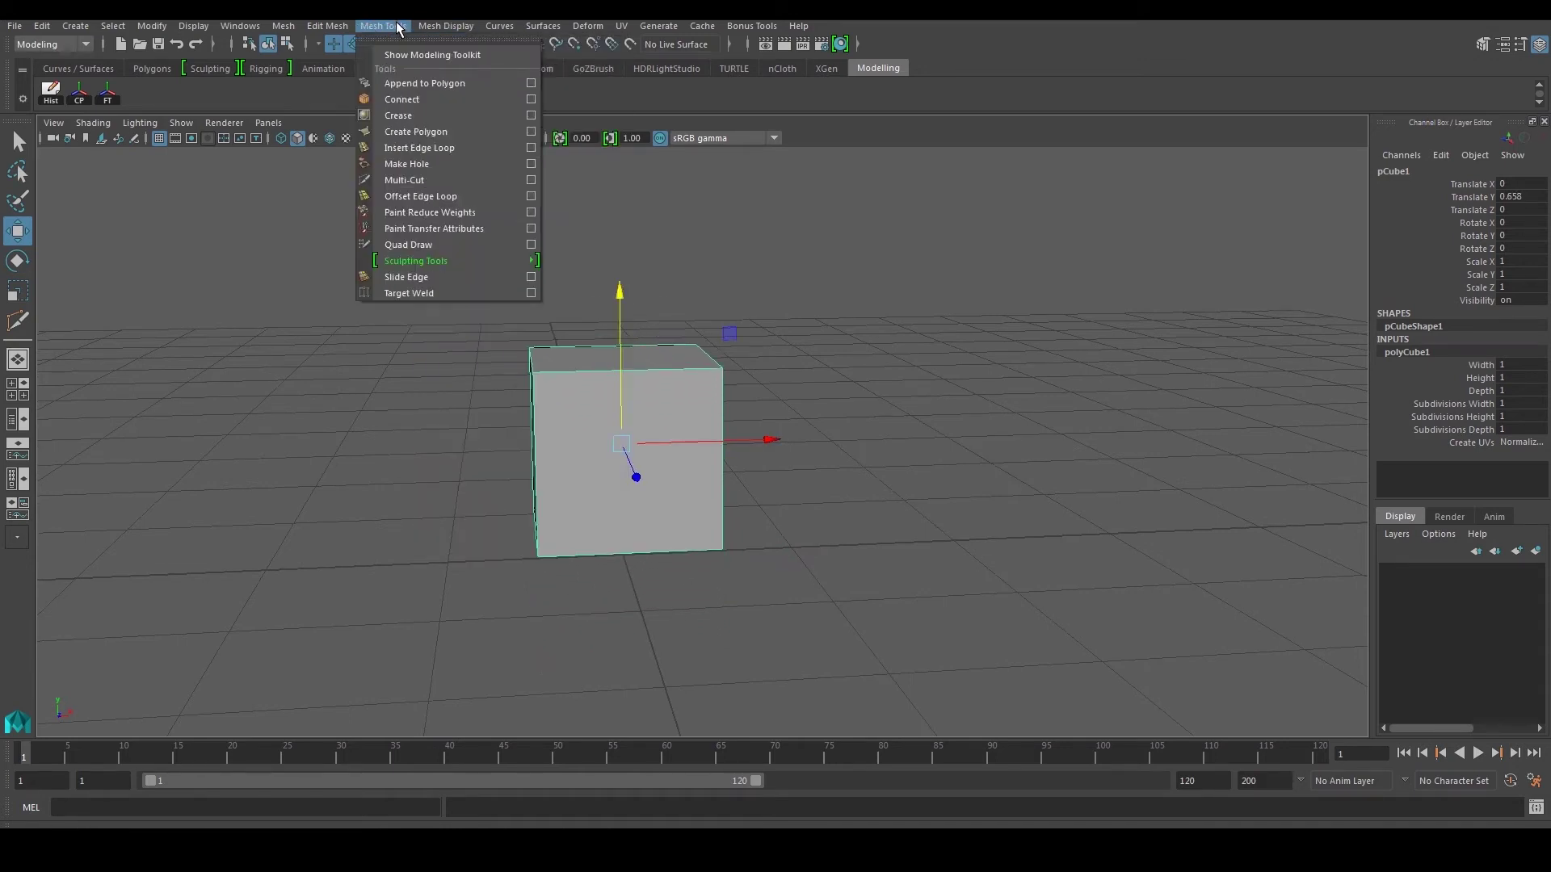
ctrl+shift+click(420, 181)
click(161, 90)
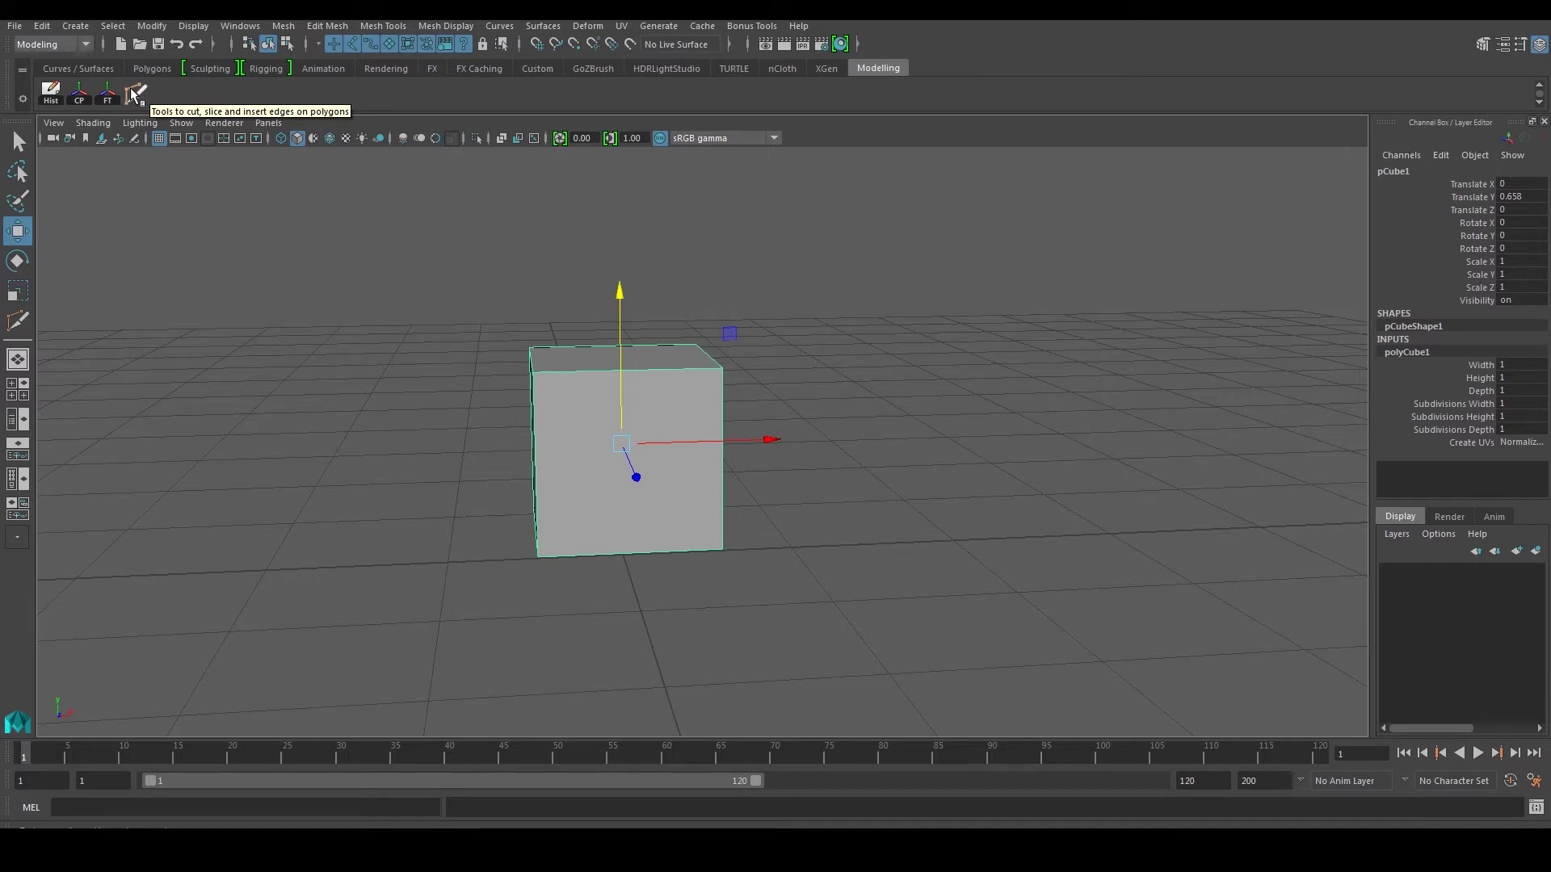
Step: Use Multi-Cut to cut the cube's front face diagonally from its upper-left corner to its lower-right corner
click(133, 95)
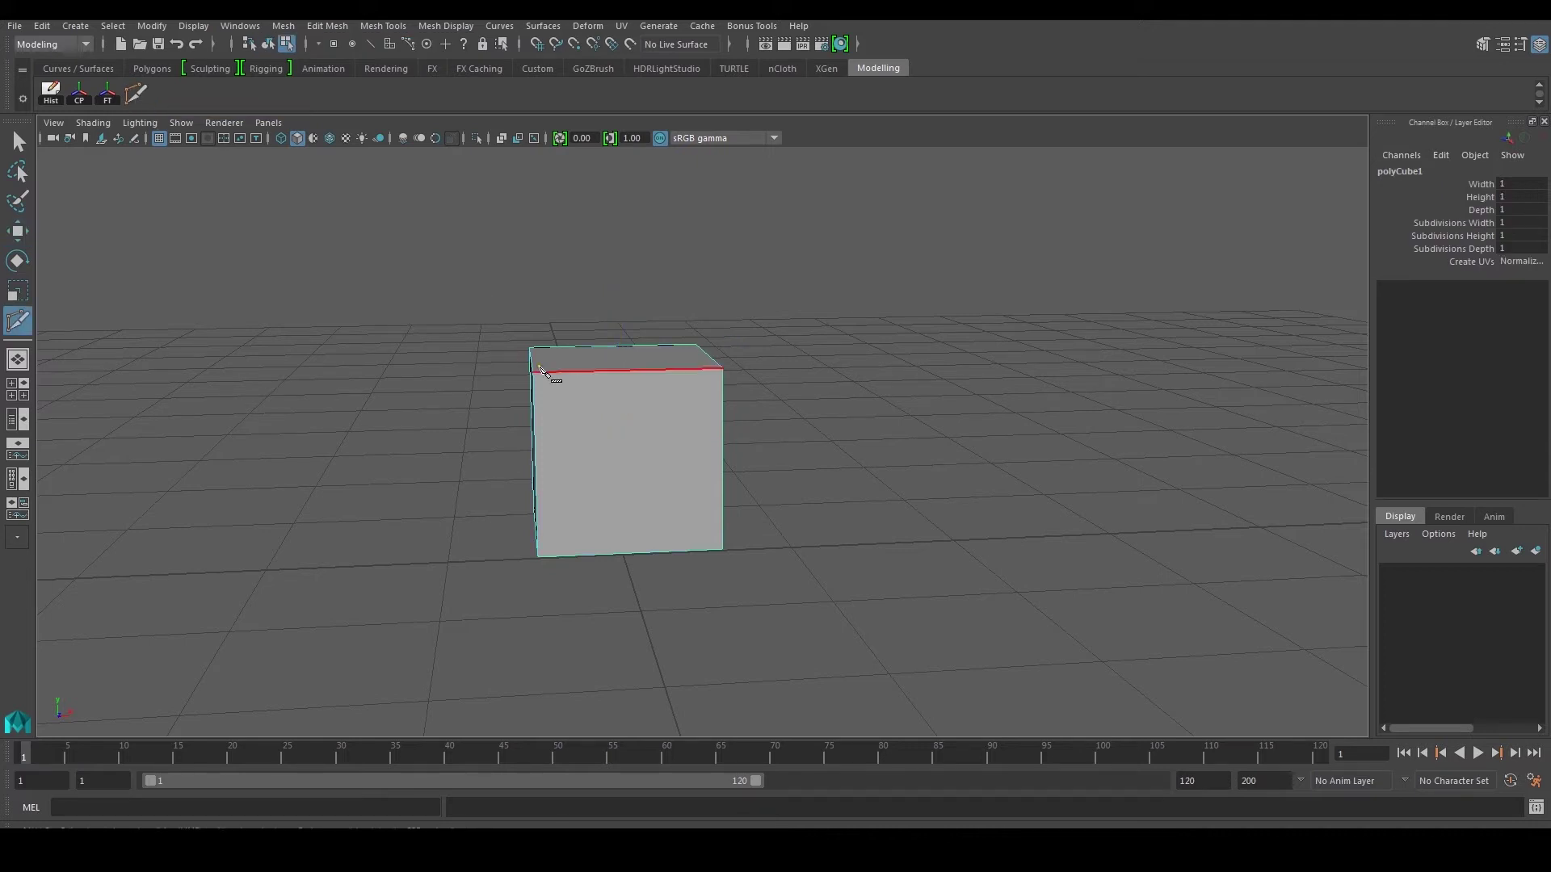
scroll(551, 393, up, 2)
click(471, 348)
alt+drag(530, 374, 551, 393)
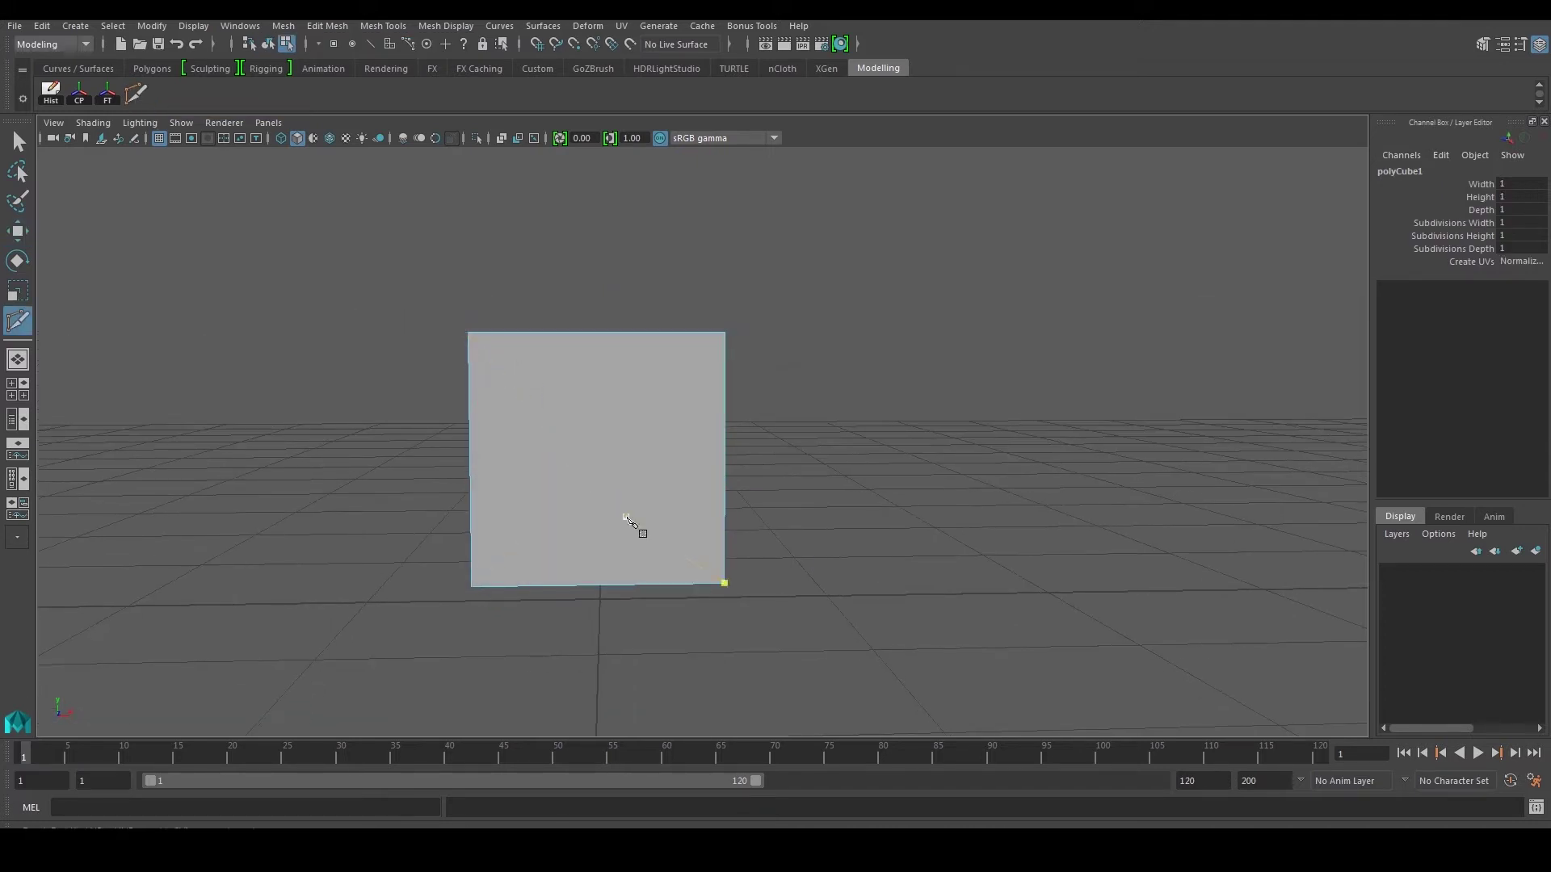
alt+drag(488, 370, 515, 441)
click(651, 440)
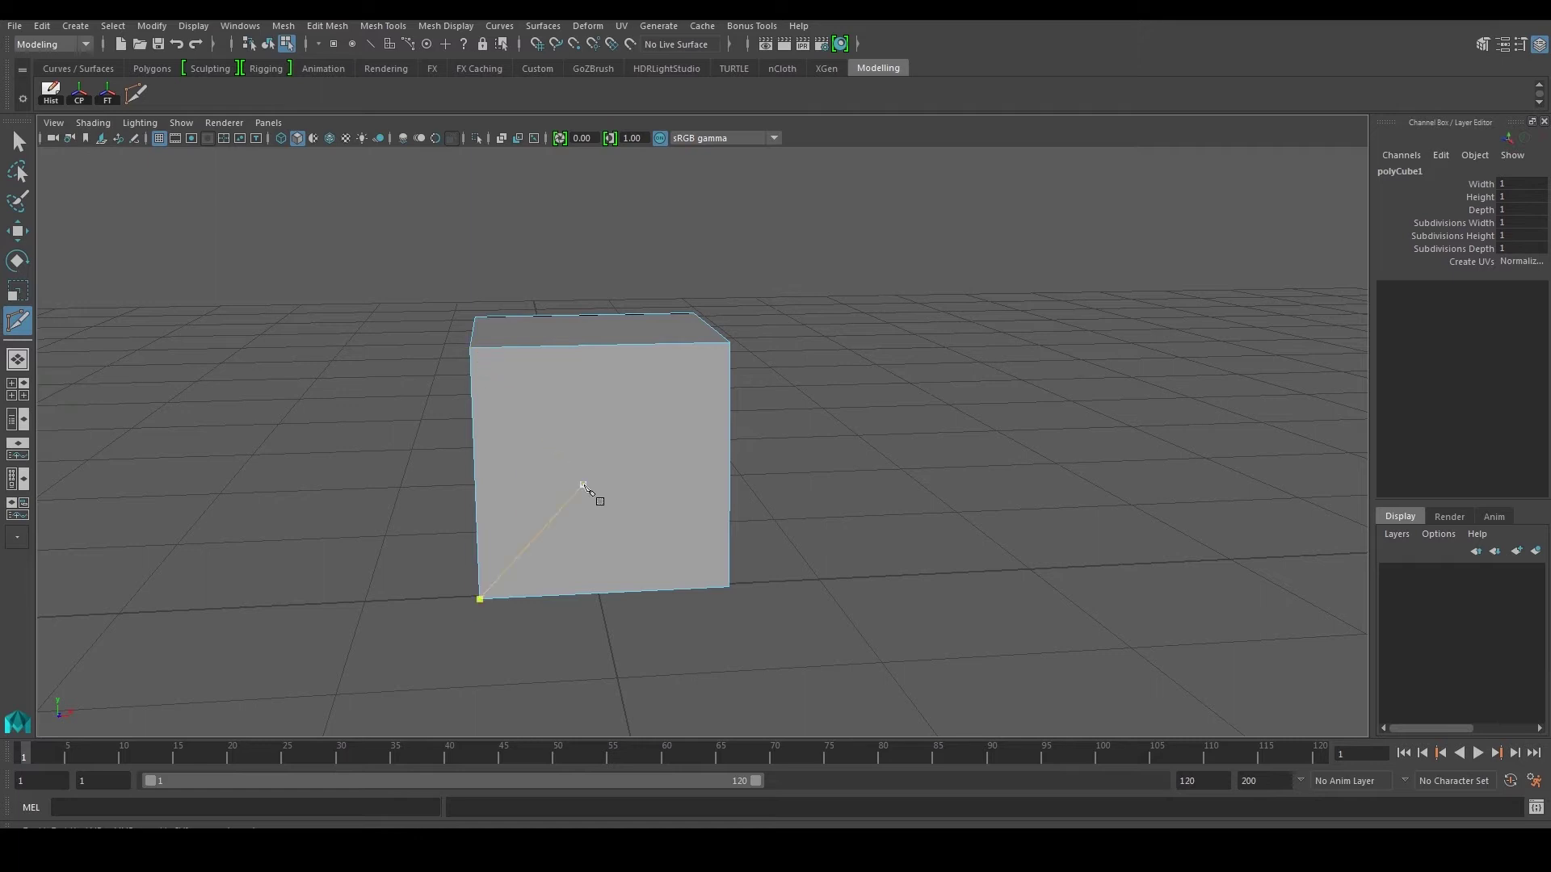
click(470, 349)
alt+drag(477, 360, 728, 623)
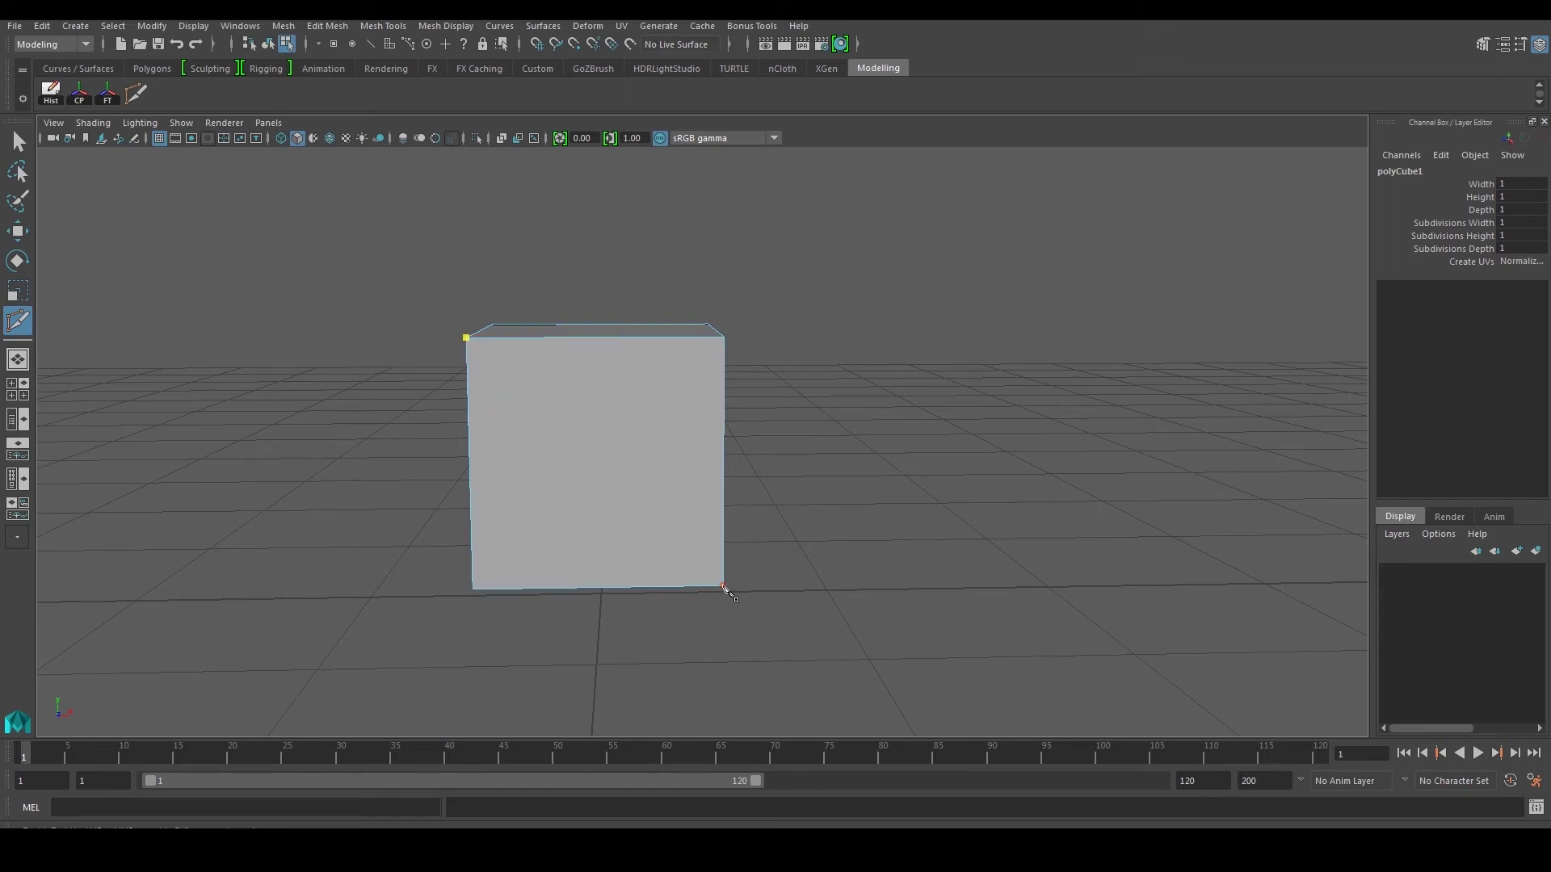
click(724, 585)
key(Return)
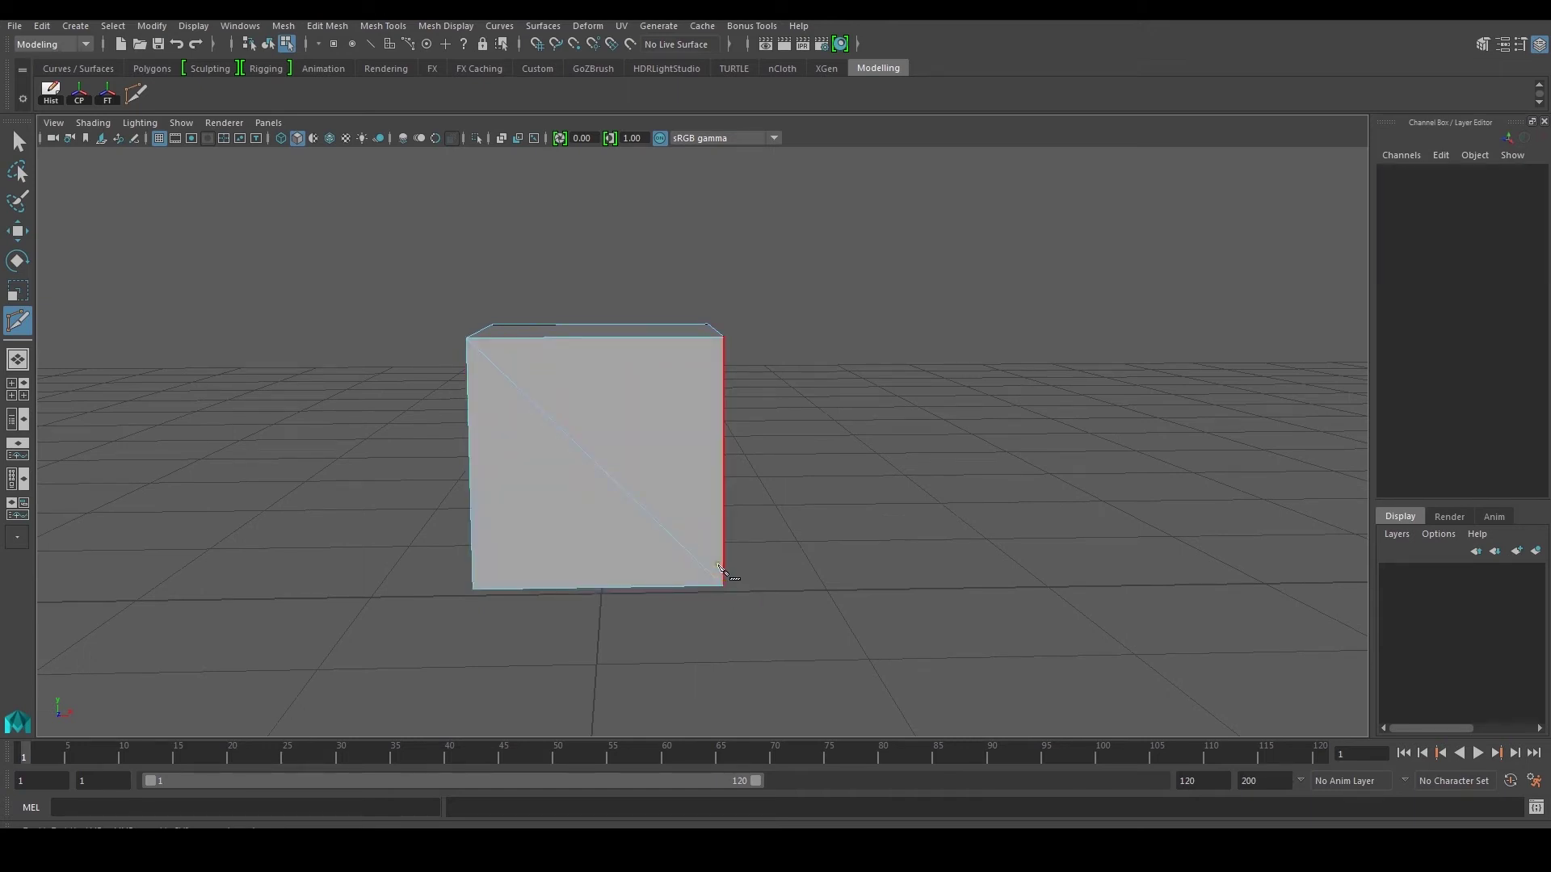
Step: Cut the opposite diagonal on the same face, from the upper-right corner to the lower-left corner
click(723, 336)
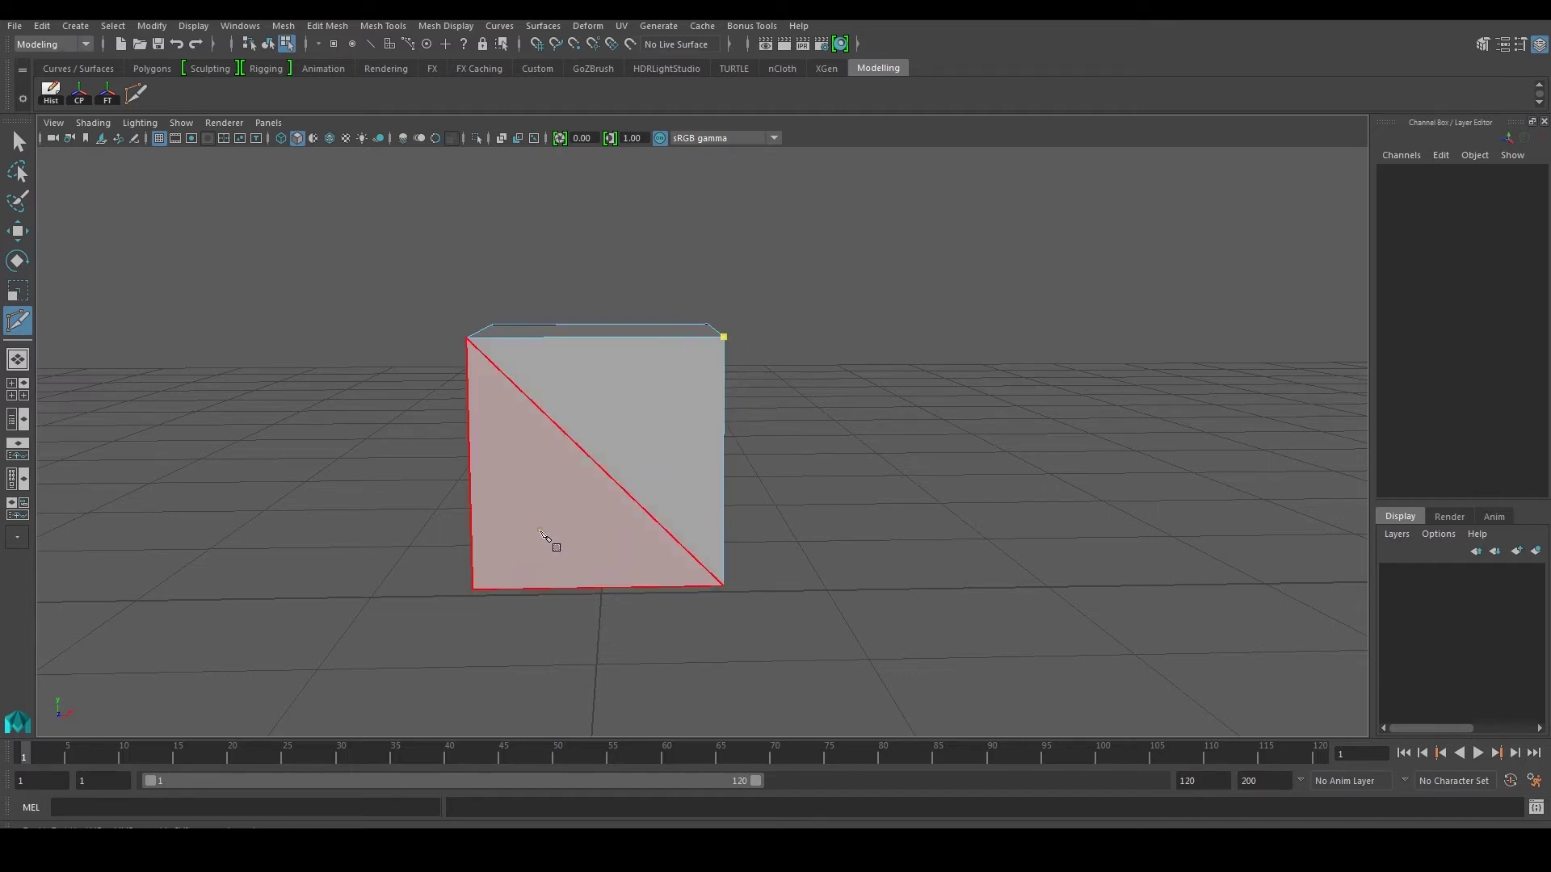
click(473, 588)
key(Return)
Step: Cut both corner-to-corner diagonals into the uncut side face next to the crossed one
alt+drag(595, 512, 700, 512)
click(426, 398)
alt+drag(536, 512, 515, 475)
alt+drag(462, 402, 533, 409)
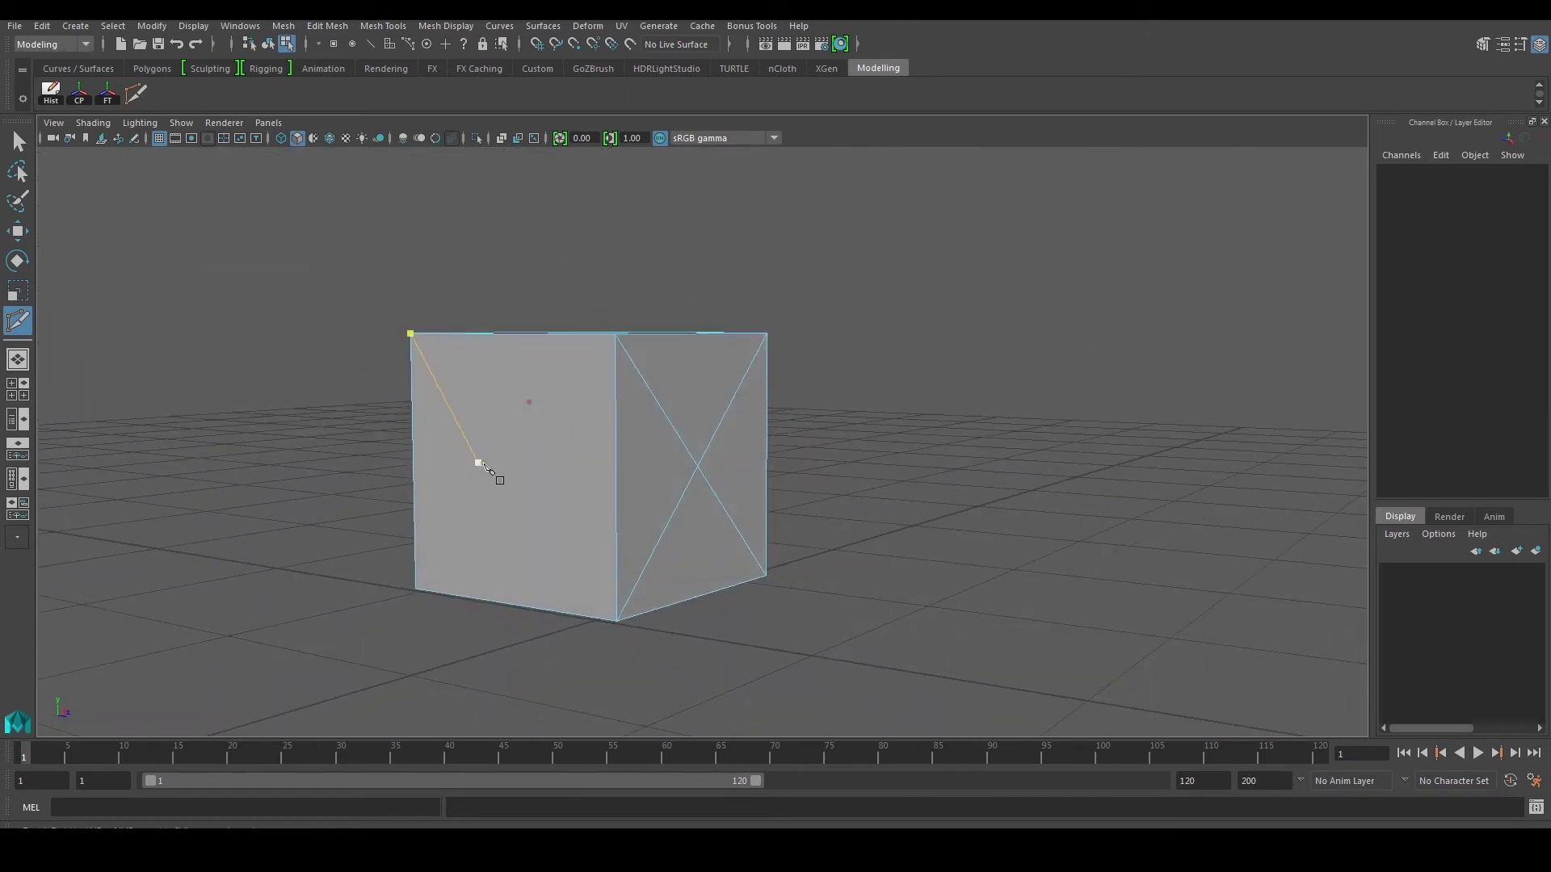
mouse_move(646, 366)
alt+mouse_down()
mouse_move(627, 363)
mouse_move(676, 363)
mouse_move(651, 374)
alt+mouse_up()
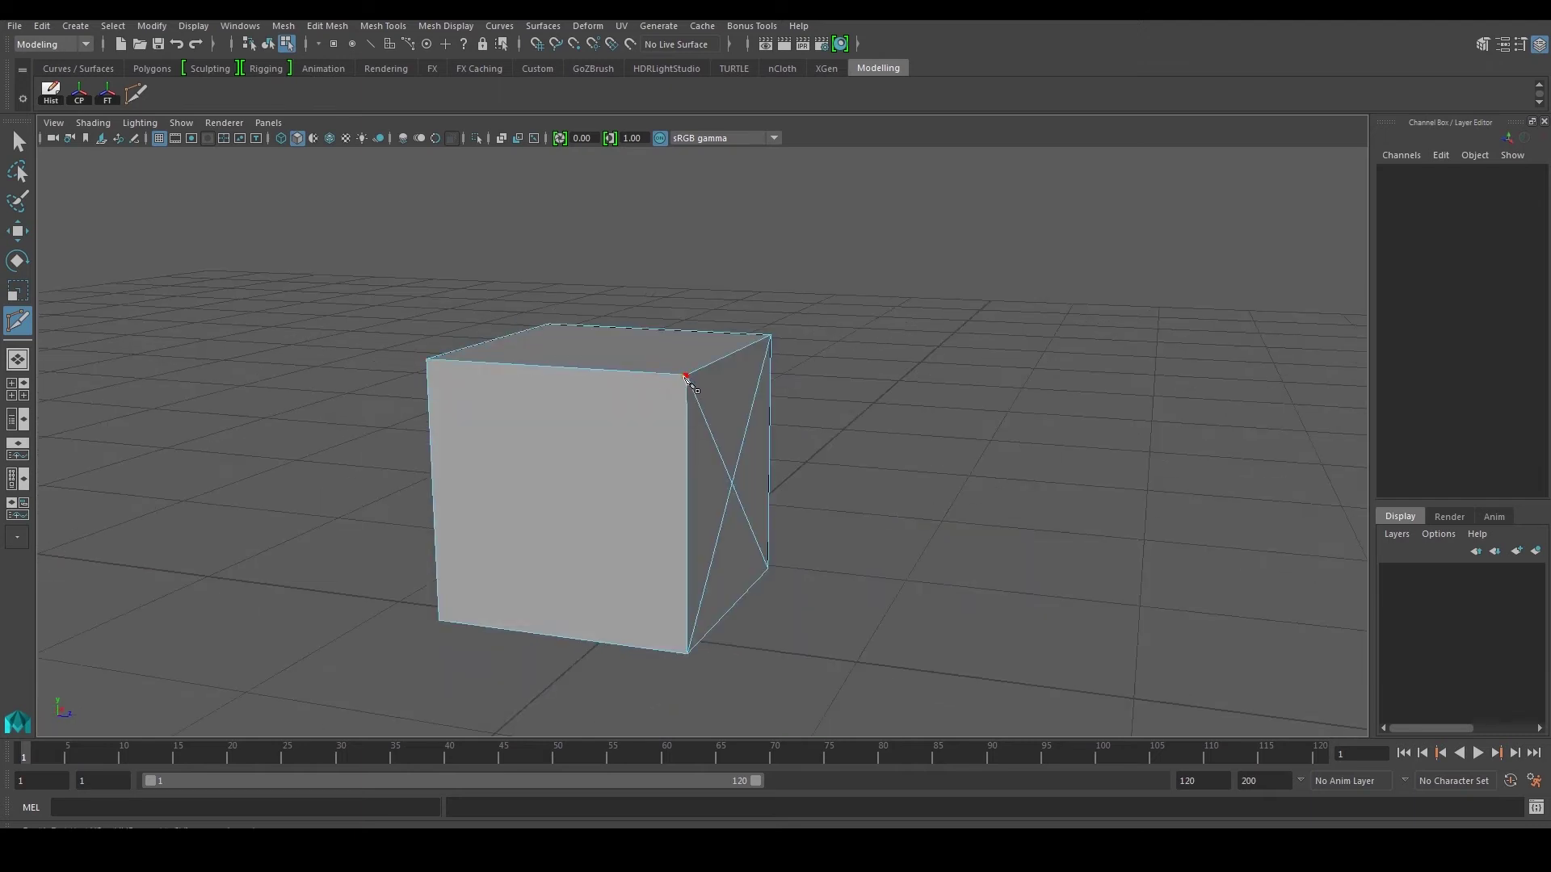
click(686, 375)
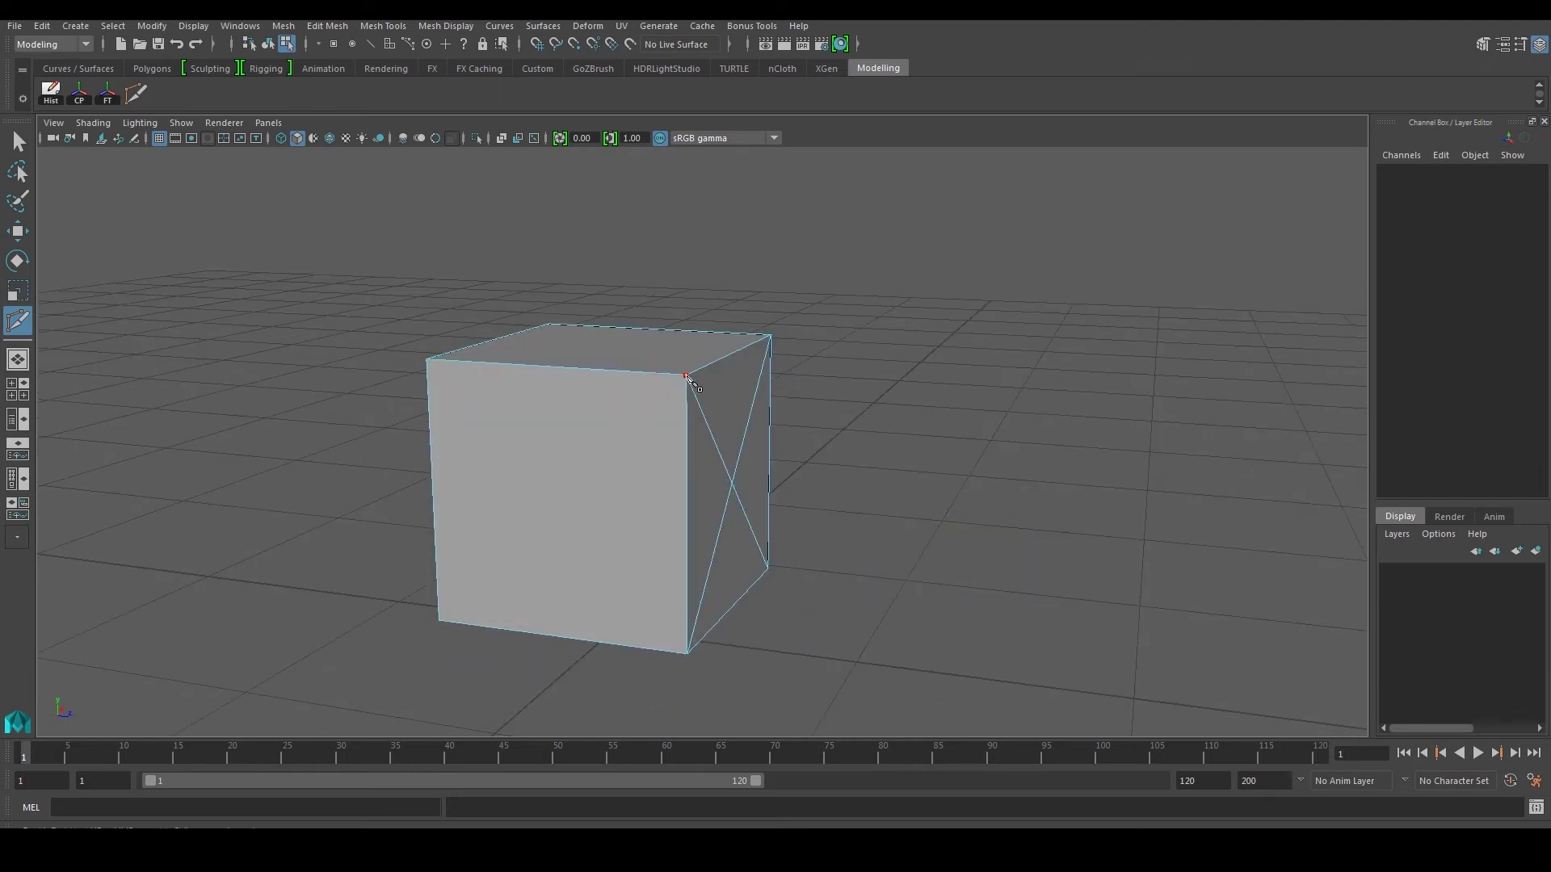
click(439, 620)
key(Return)
click(433, 359)
click(428, 359)
click(688, 654)
key(Return)
Step: Cut two crossing diagonals into the third side face of the cube, joining its opposite corners
alt+drag(494, 510, 679, 537)
click(575, 606)
click(801, 365)
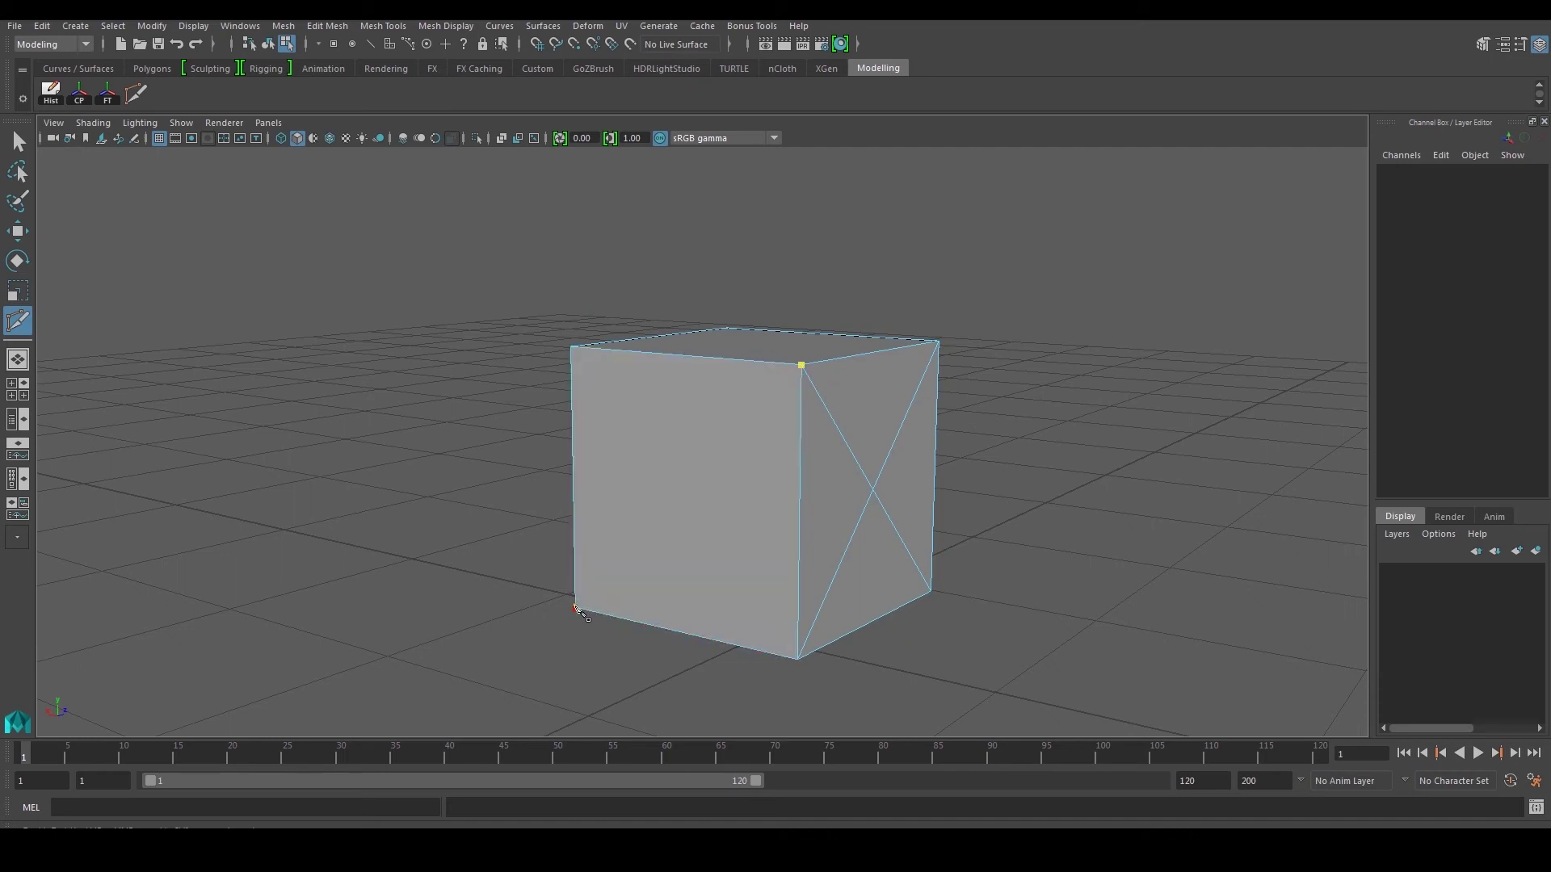
key(Return)
click(571, 348)
click(797, 659)
right_click(797, 660)
click(797, 660)
Step: Cut two crossing diagonals into the last uncut side face of the cube
alt+drag(678, 520, 852, 510)
click(878, 344)
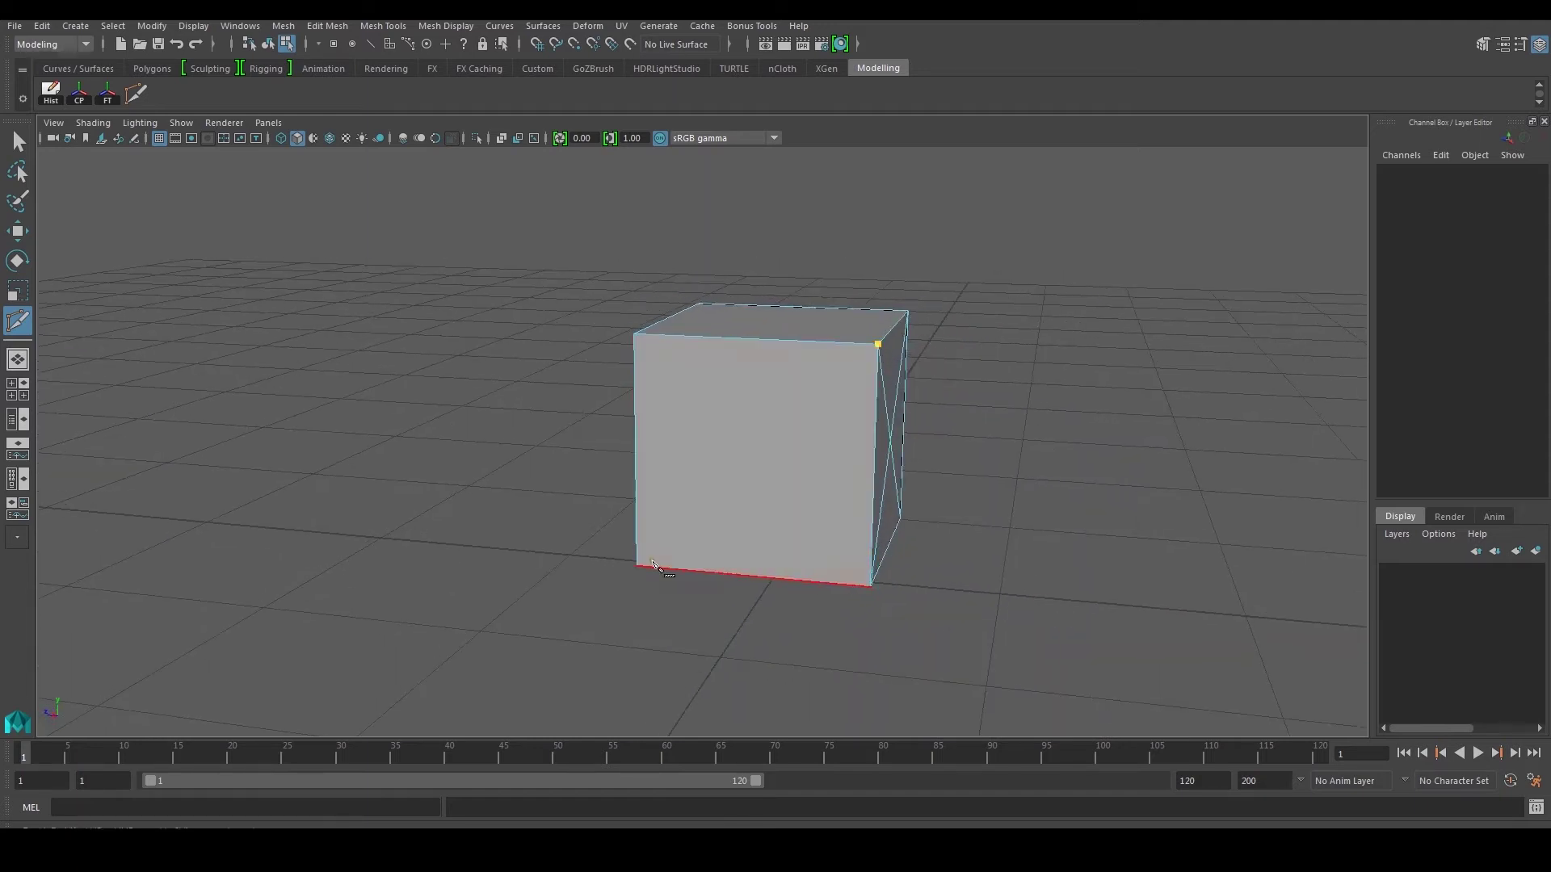
click(646, 569)
right_click(646, 569)
click(635, 335)
click(870, 587)
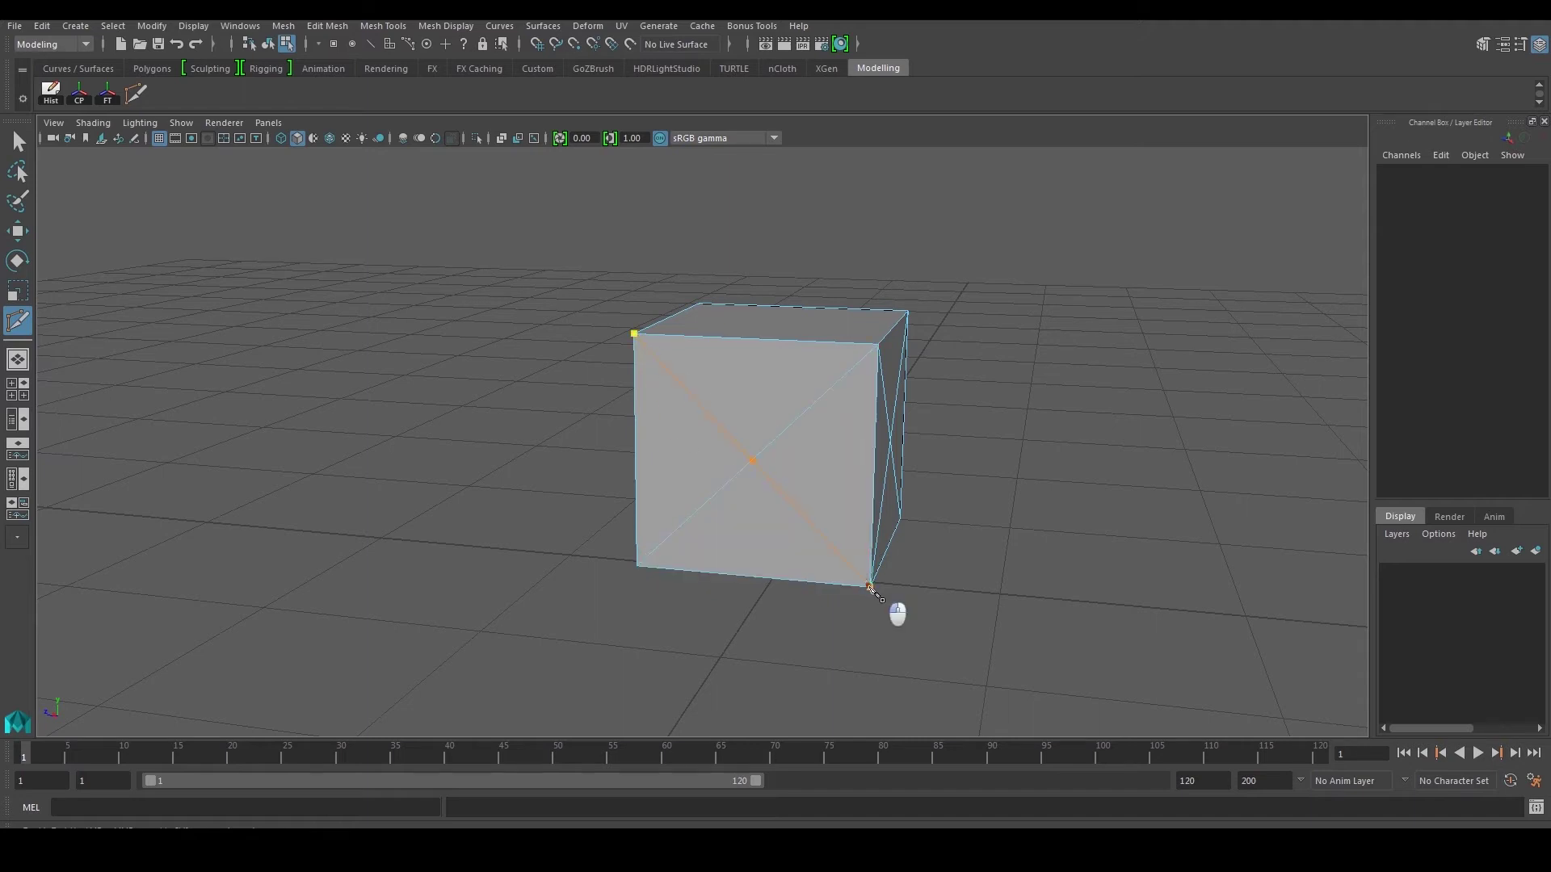
right_click(808, 488)
Step: In edge mode, plainly delete the half-diagonals running from the face's center to its upper-right and lower-left corners
key(w)
right_drag(790, 427, 791, 394)
alt+drag(832, 395, 775, 392)
alt+right_drag(775, 392, 790, 445)
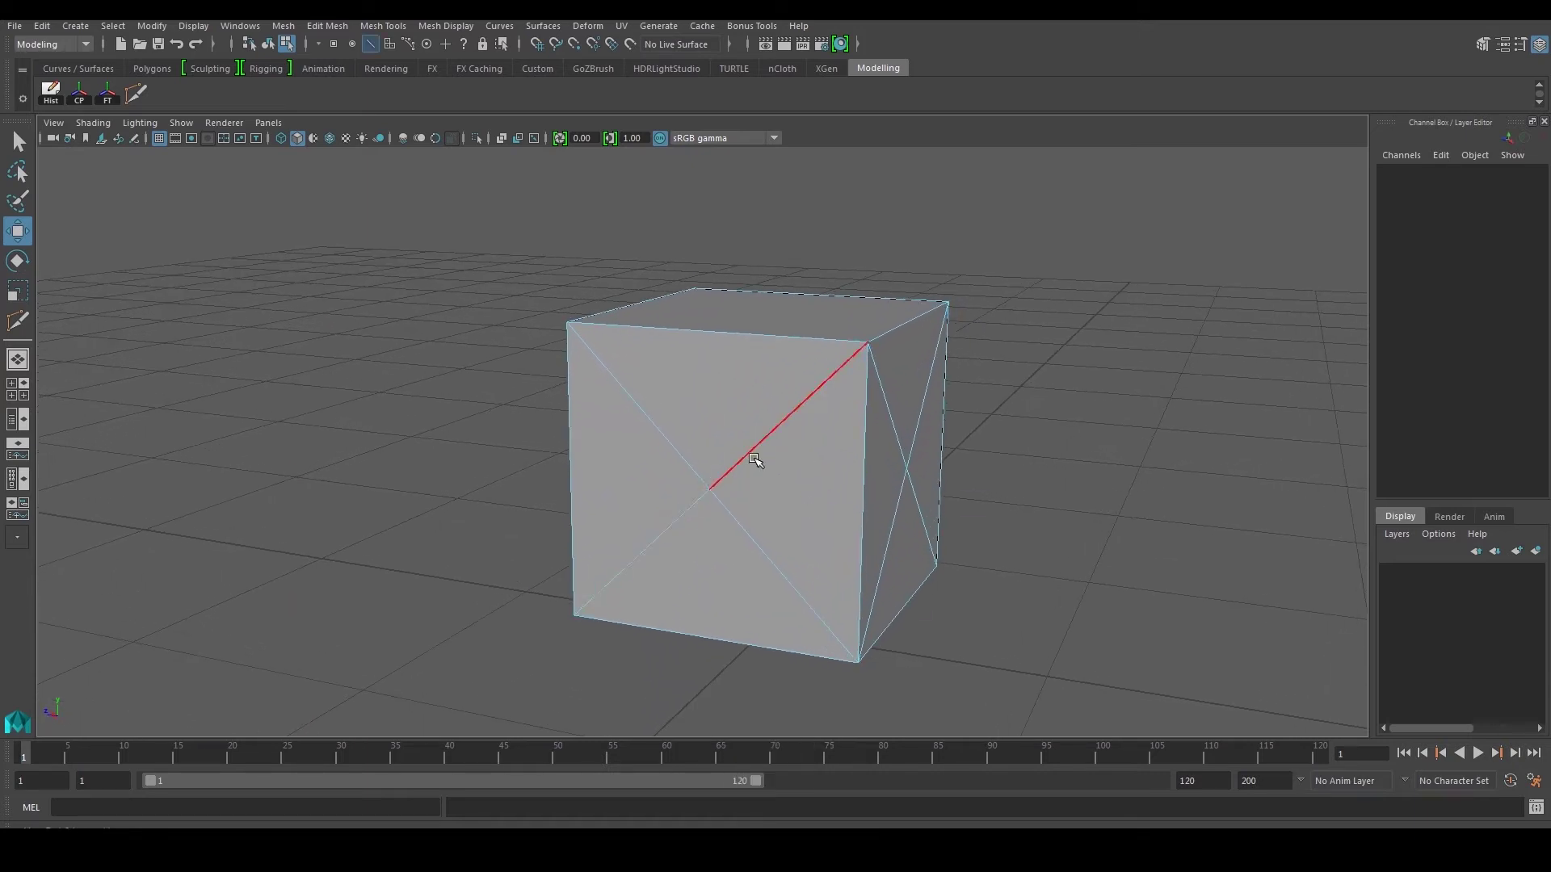
click(717, 485)
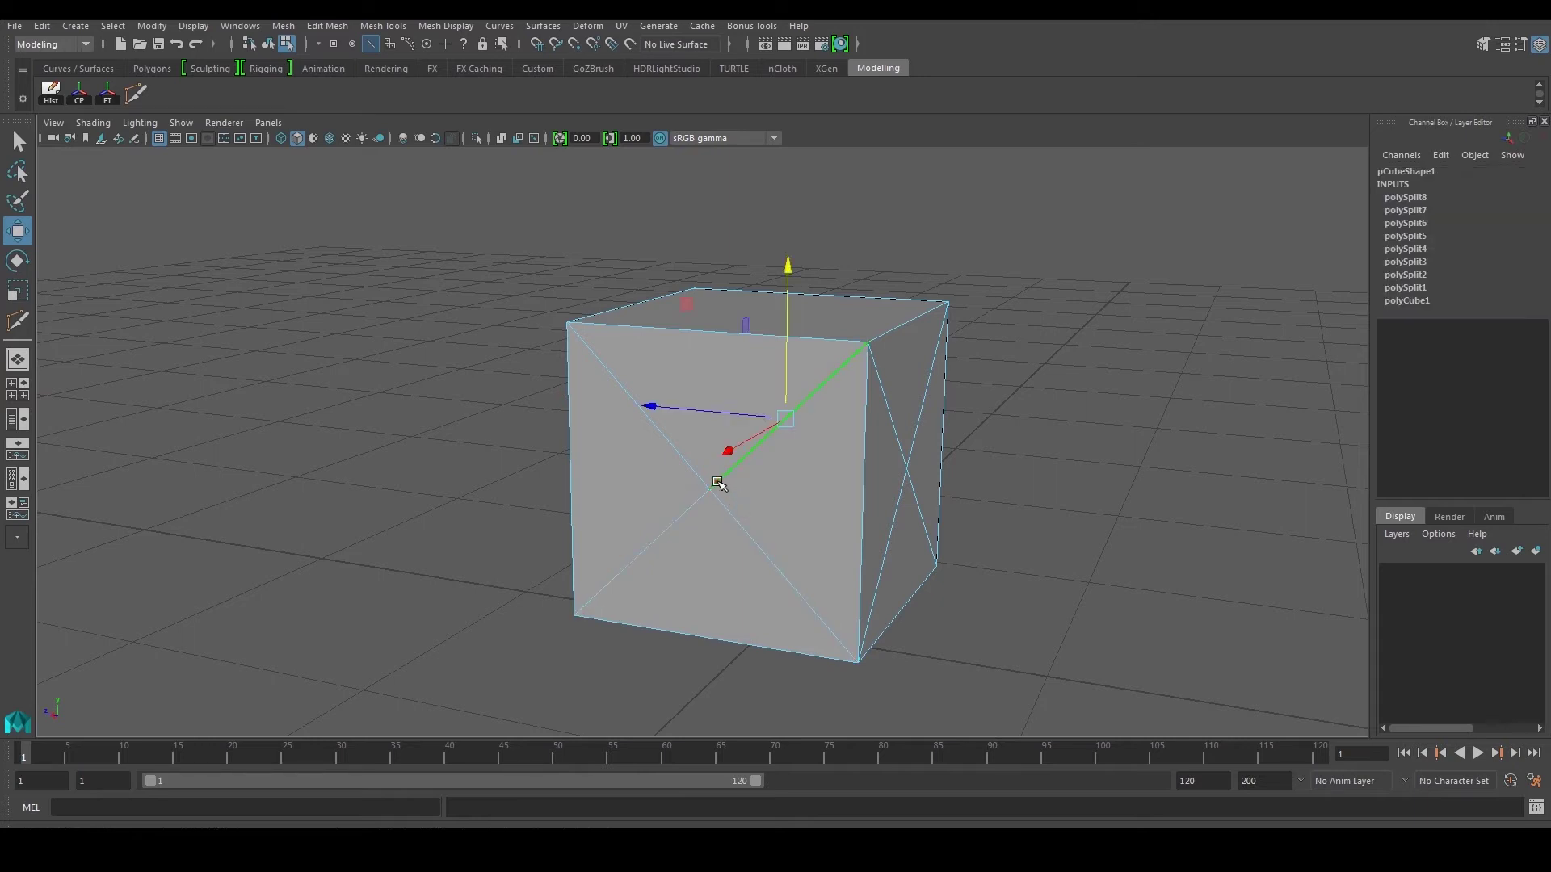
key(Delete)
click(694, 504)
key(Delete)
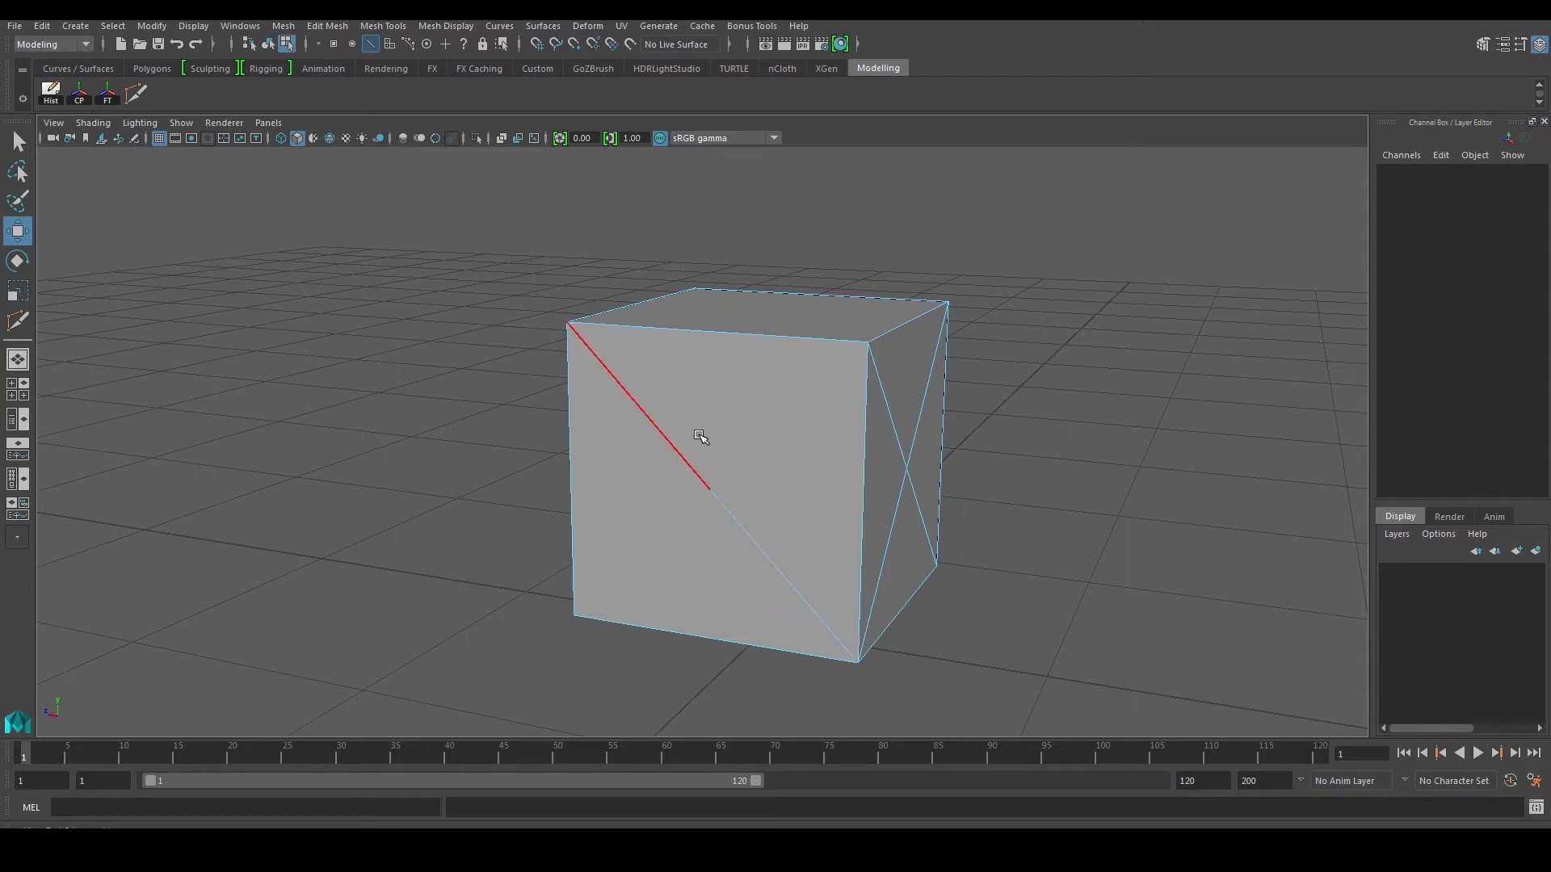
Step: Inspect the face's center in vertex mode and undo the two edge deletions
right_drag(799, 426, 741, 432)
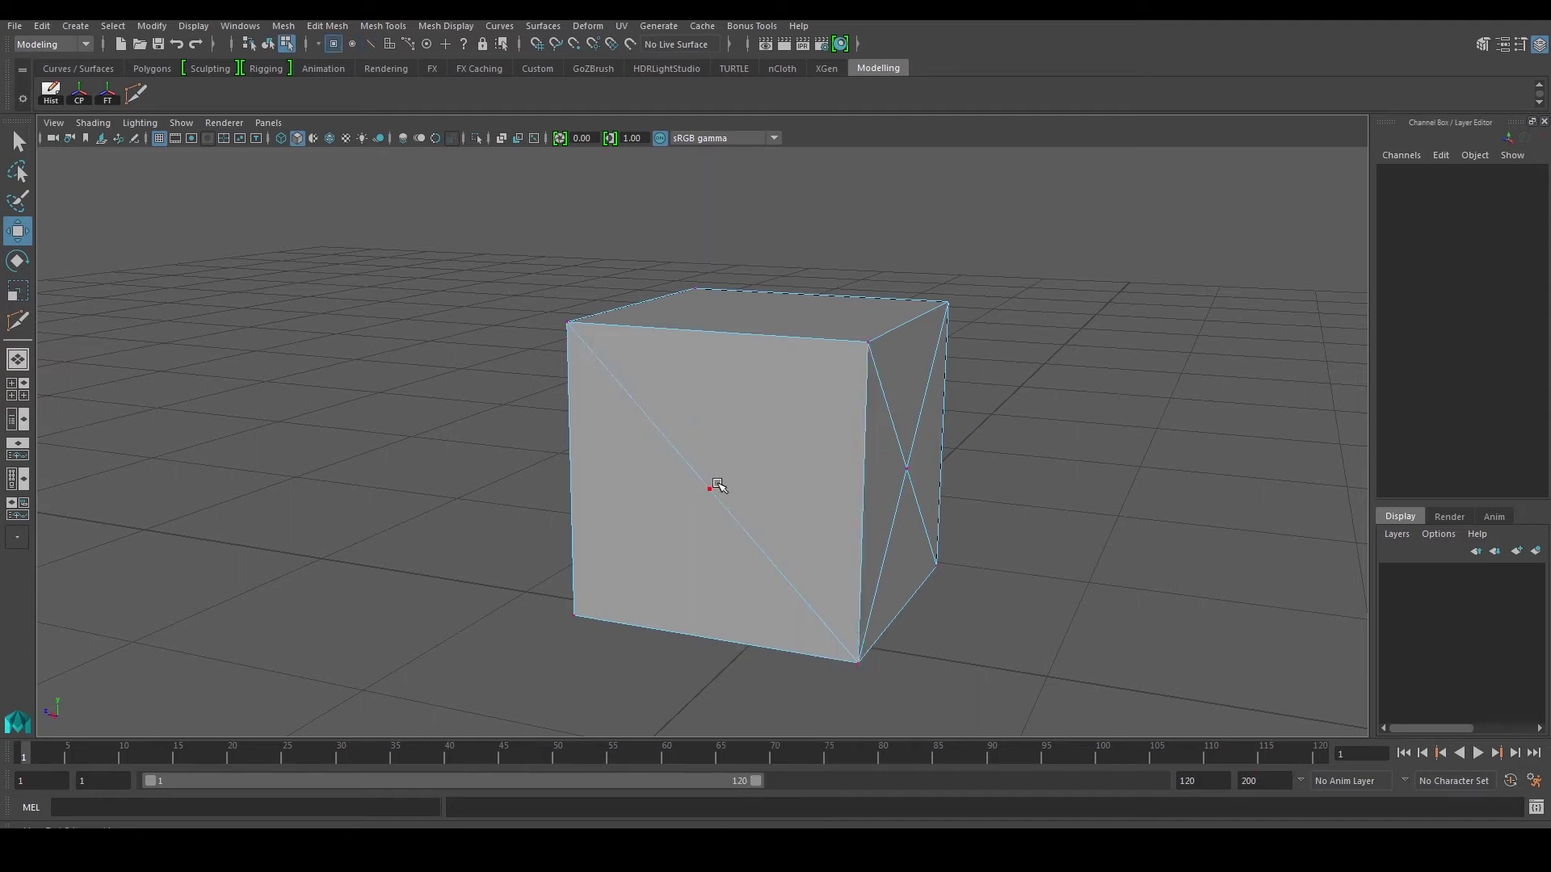
key(ctrl+z)
key(ctrl+z)
key(ctrl+z)
key(ctrl+z)
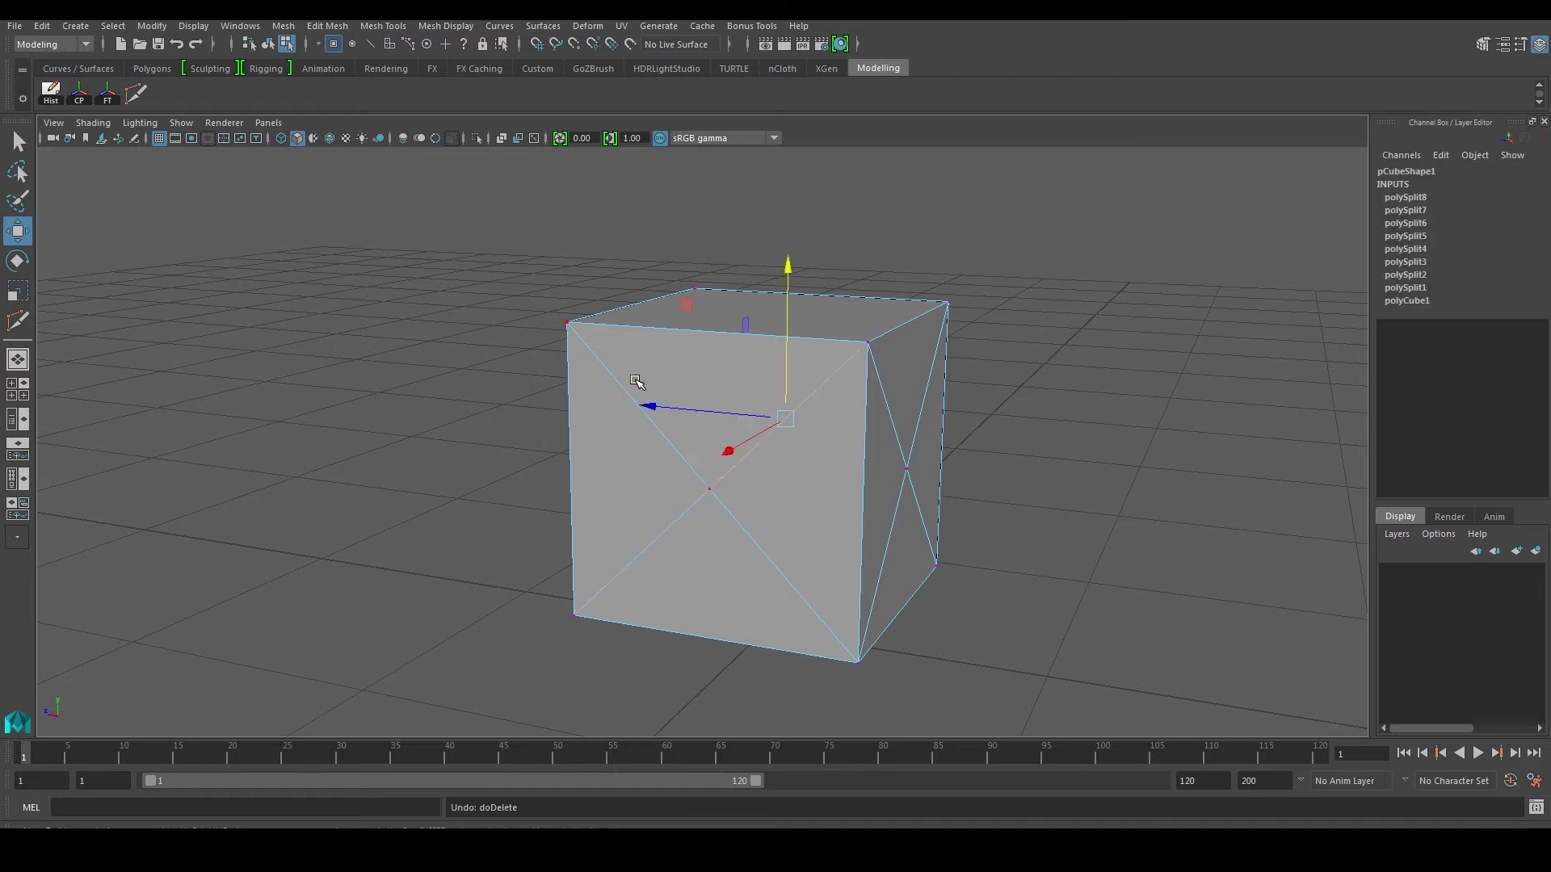
Step: Return to edge mode and add the Delete Edge/Vertex command to the custom Modelling shelf
right_click(636, 378)
right_drag(636, 379, 640, 337)
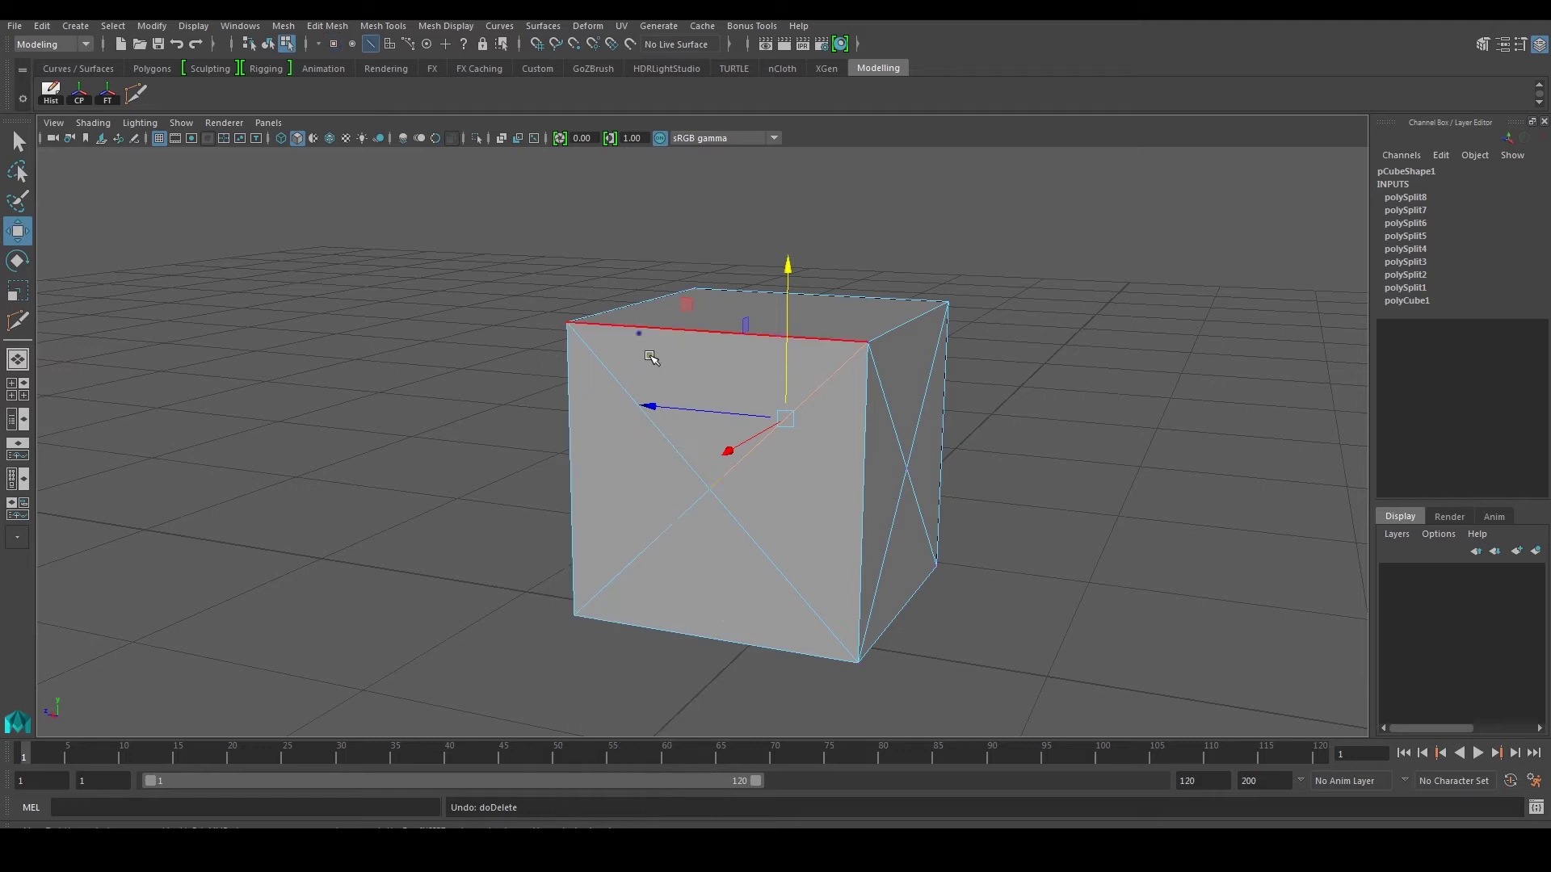
click(380, 26)
mouse_move(421, 30)
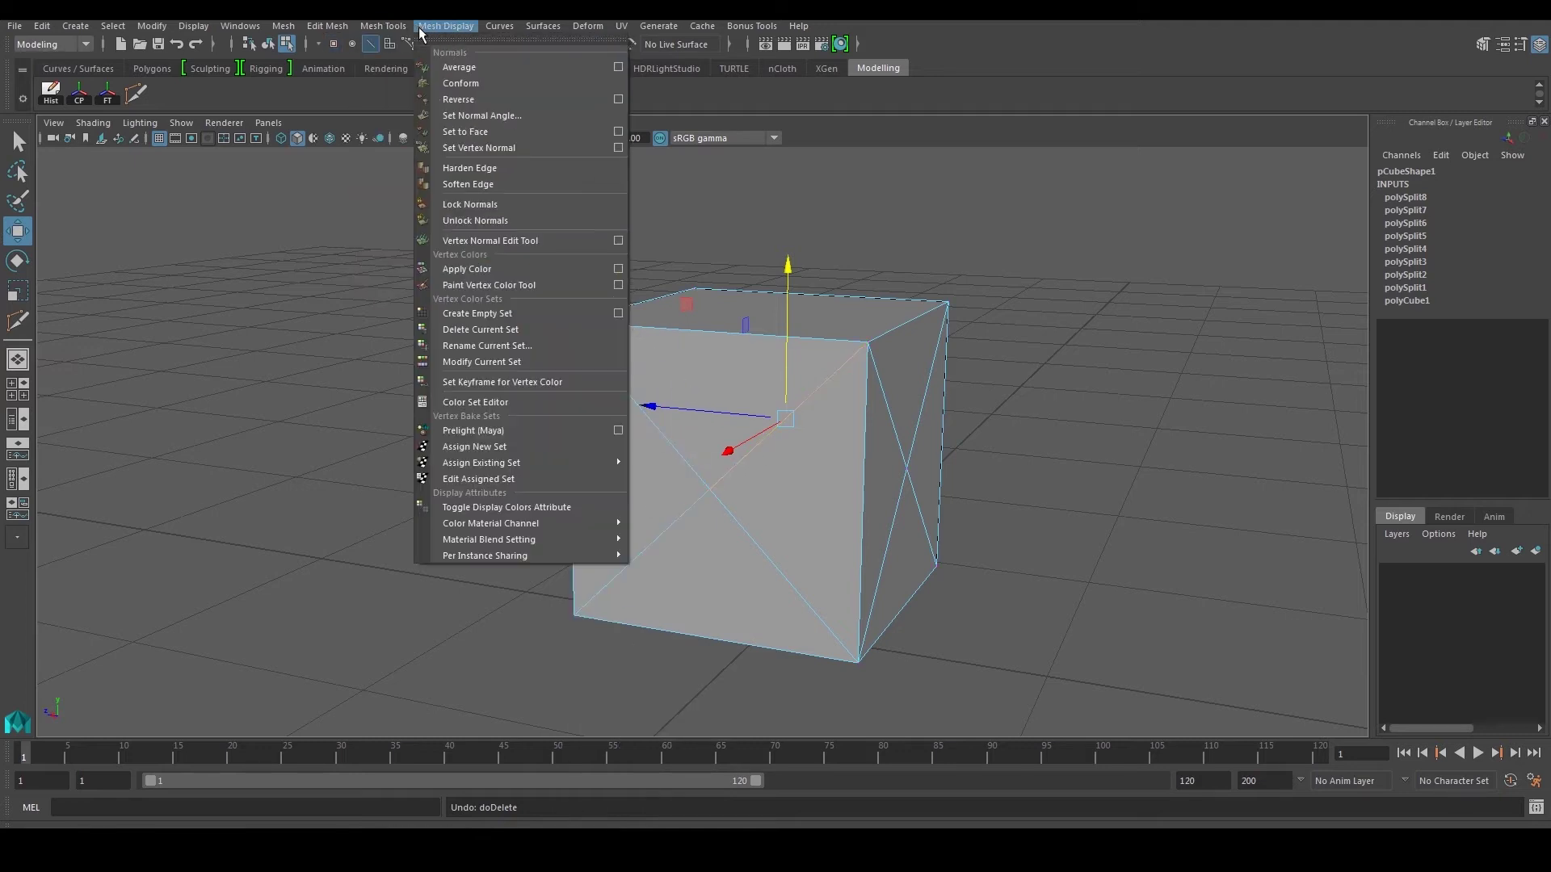
mouse_move(343, 28)
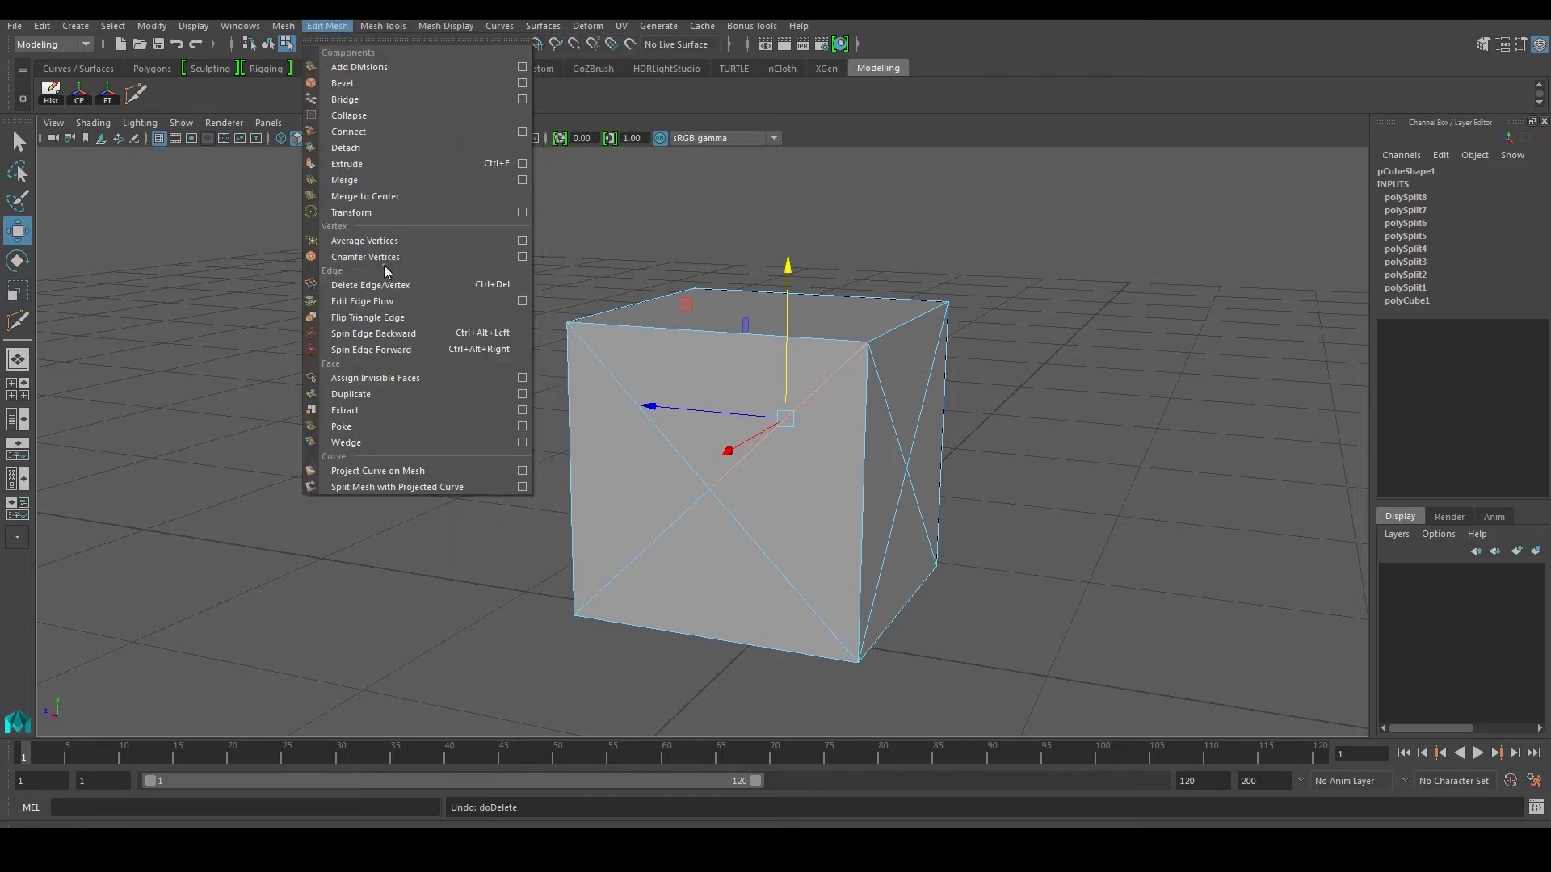
ctrl+shift+click(424, 284)
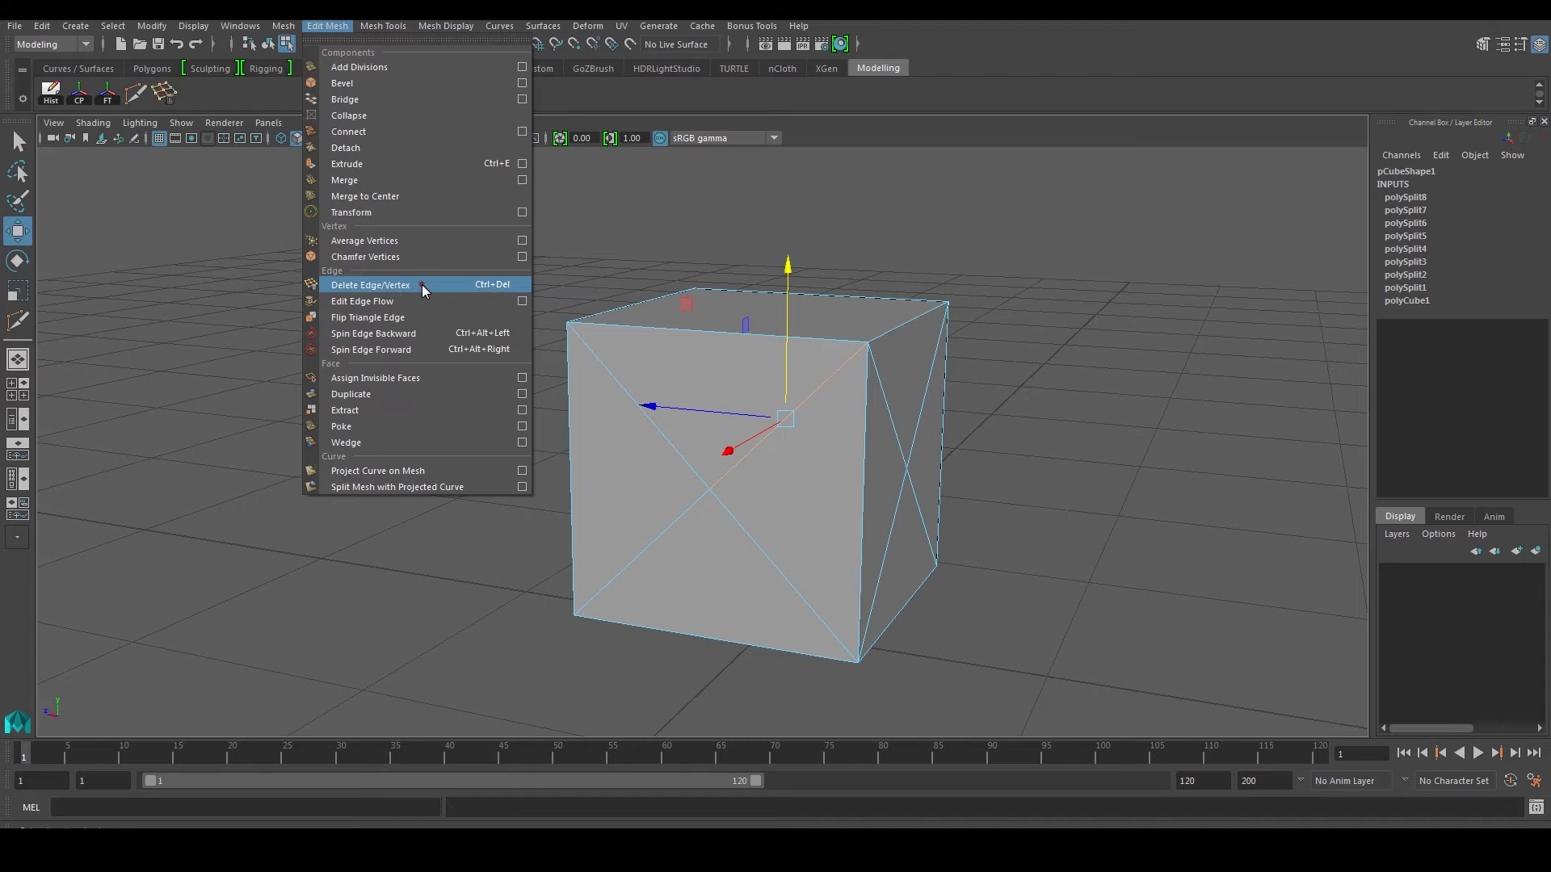
Step: Remove the face's upper-right and lower-left half-diagonals with Delete Edge/Vertex and switch to vertex mode
click(165, 95)
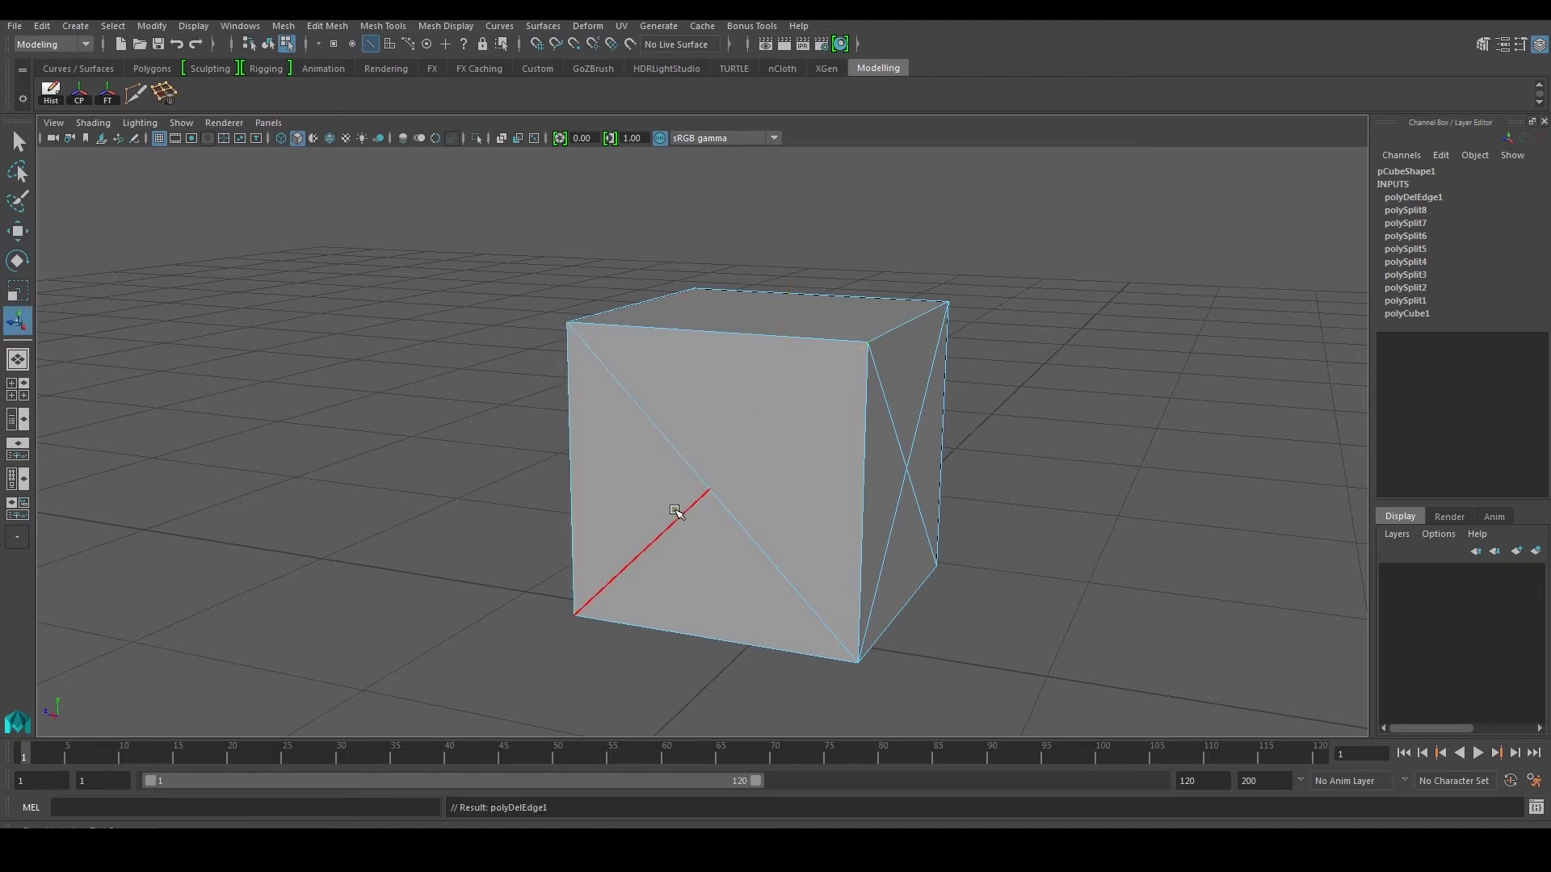
click(166, 88)
right_drag(821, 391, 781, 397)
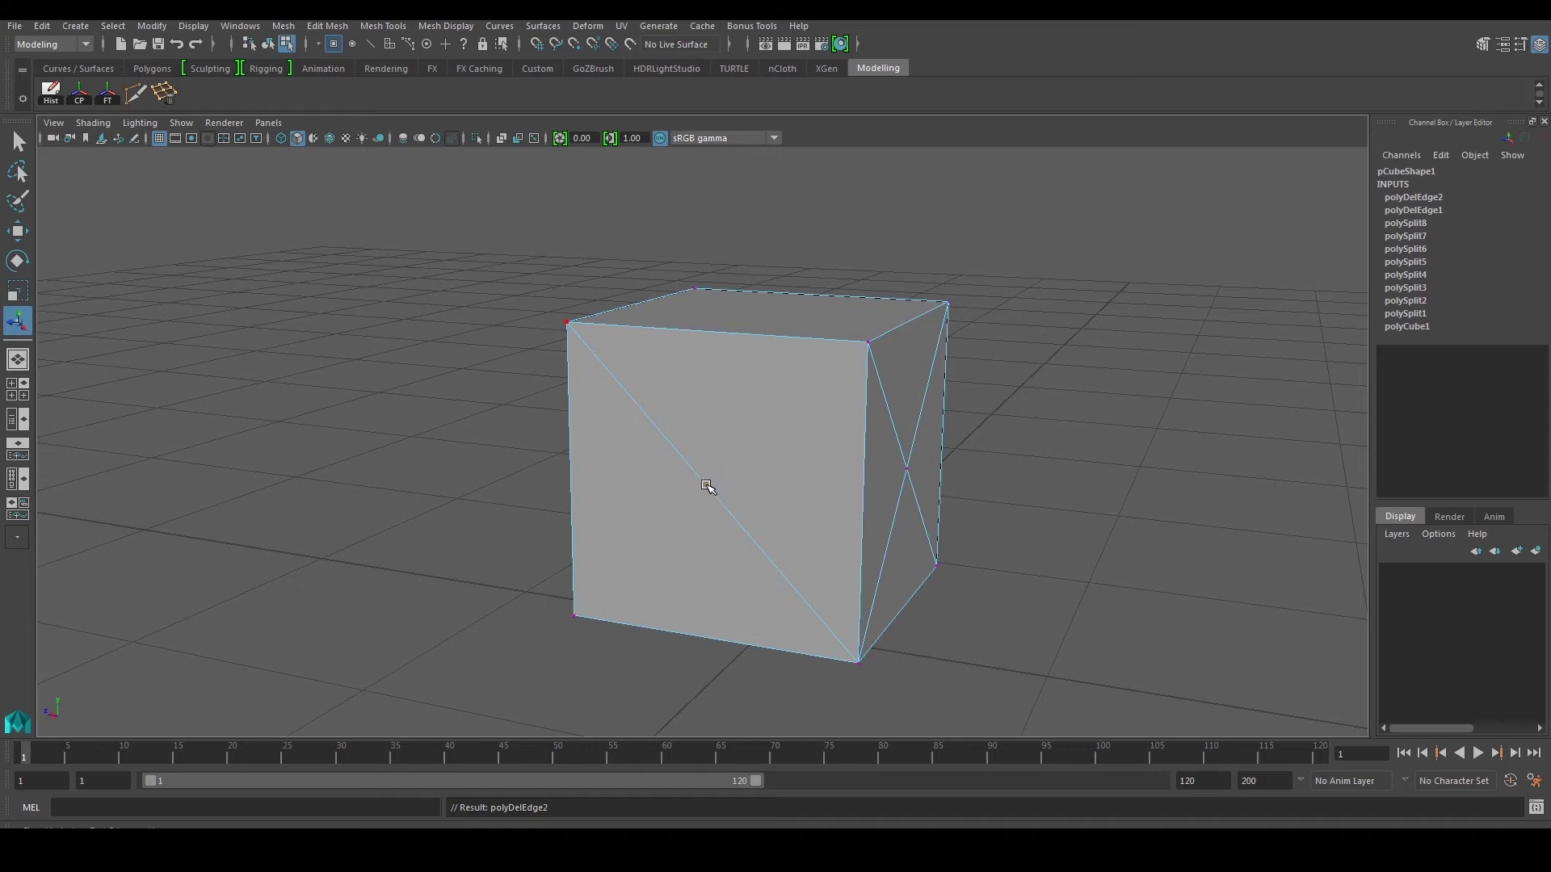
Step: Undo the Delete Edge/Vertex removal of the half-diagonals and return the cube to object mode
key(ctrl+z)
key(ctrl+z)
right_click(712, 416)
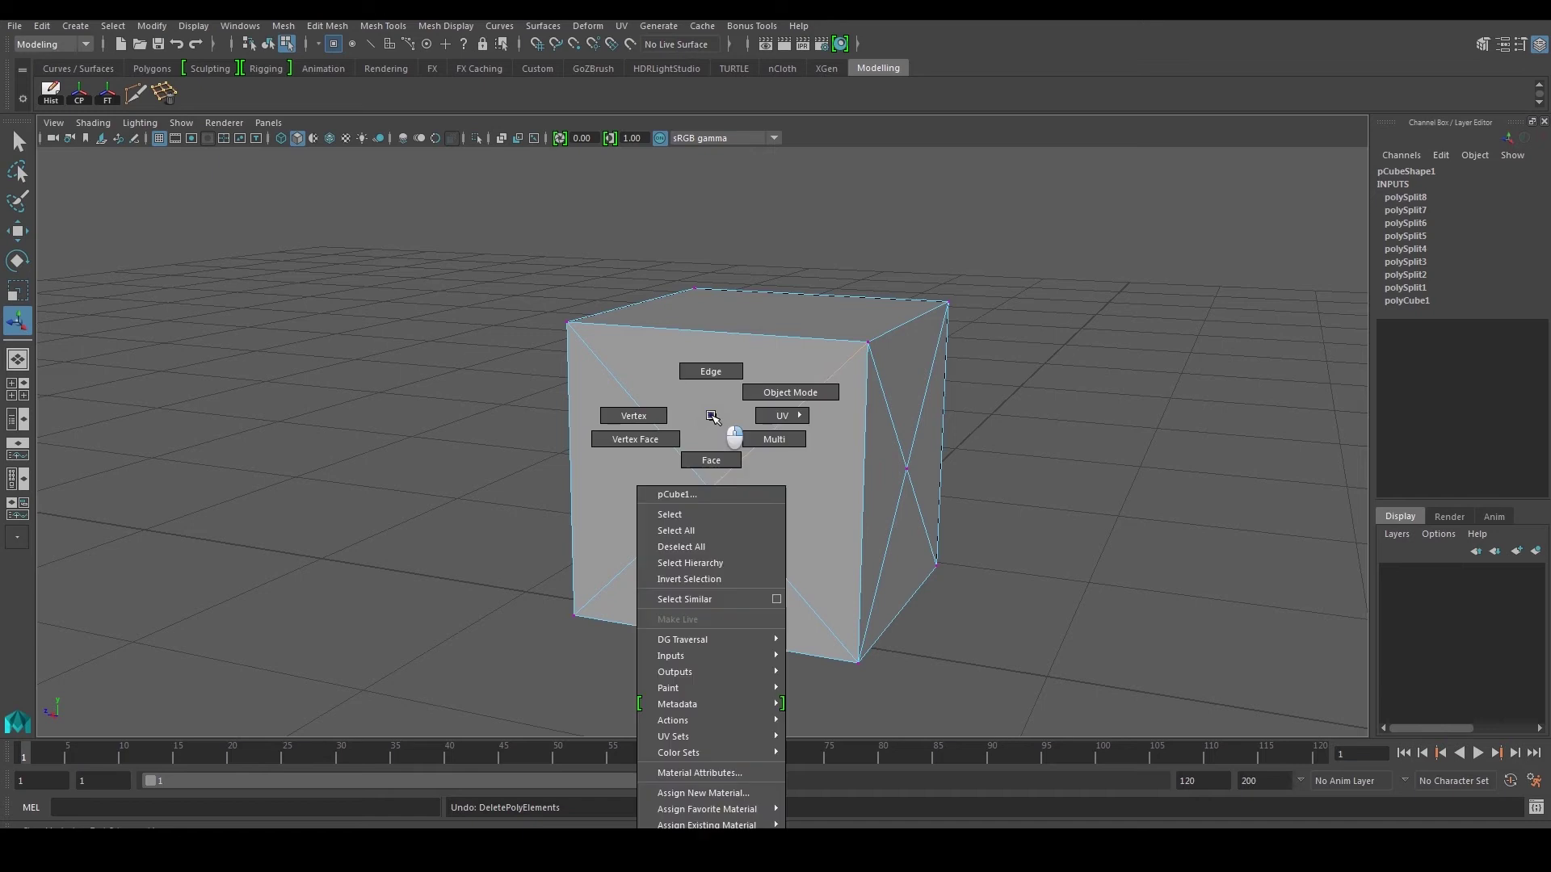
click(790, 393)
Step: Examine the crossed diagonals on the cube's side faces from several angles
alt+drag(865, 388, 755, 428)
alt+drag(619, 414, 695, 425)
alt+drag(863, 429, 778, 435)
alt+right_drag(778, 434, 715, 355)
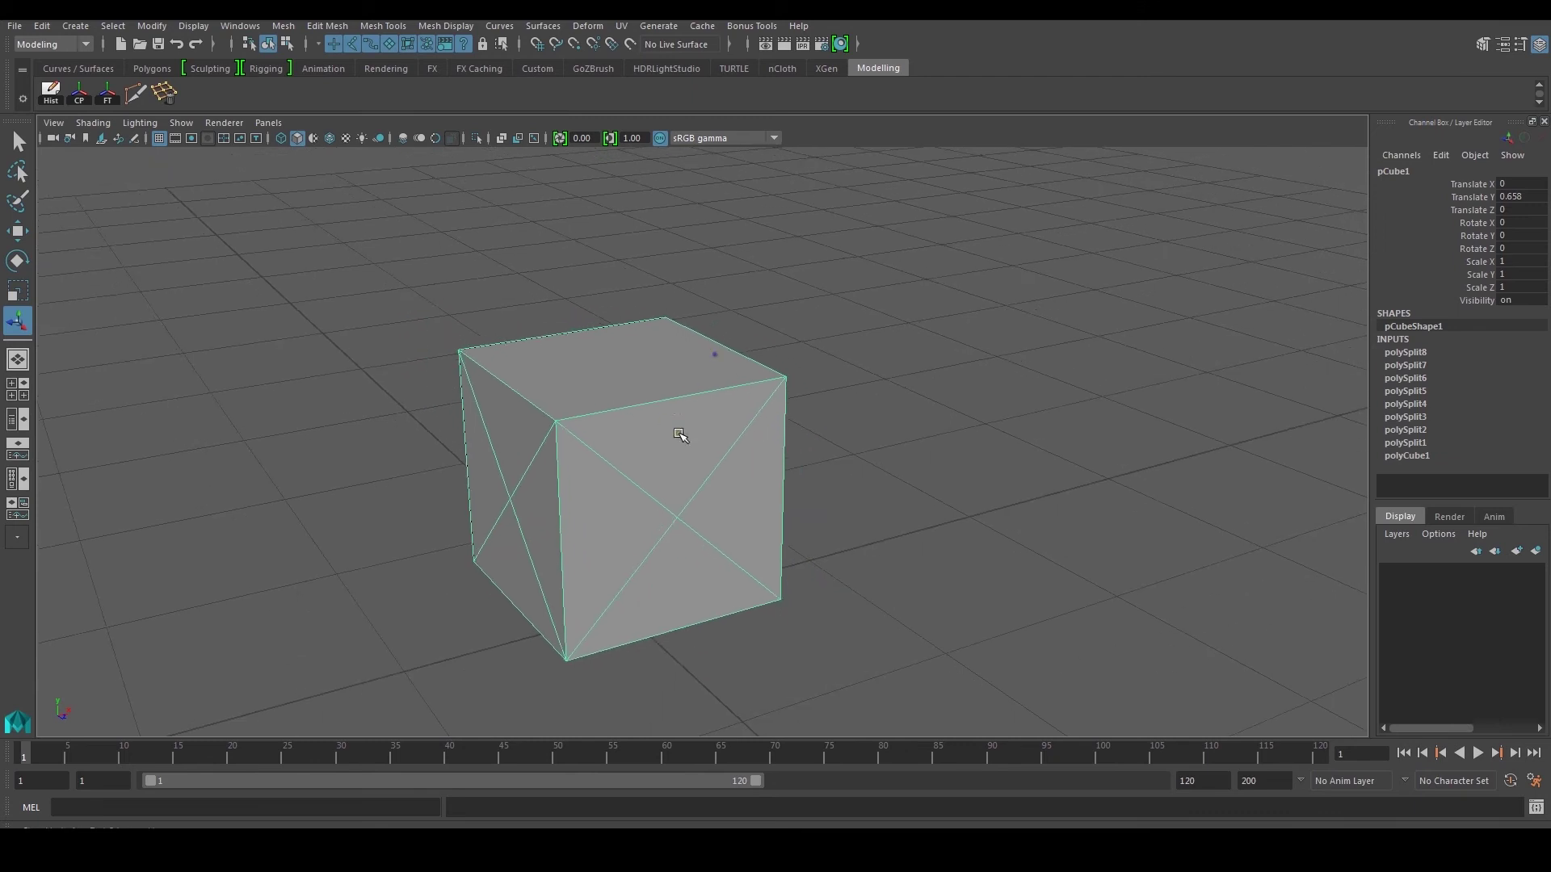
alt+drag(710, 484, 641, 450)
alt+drag(727, 529, 728, 524)
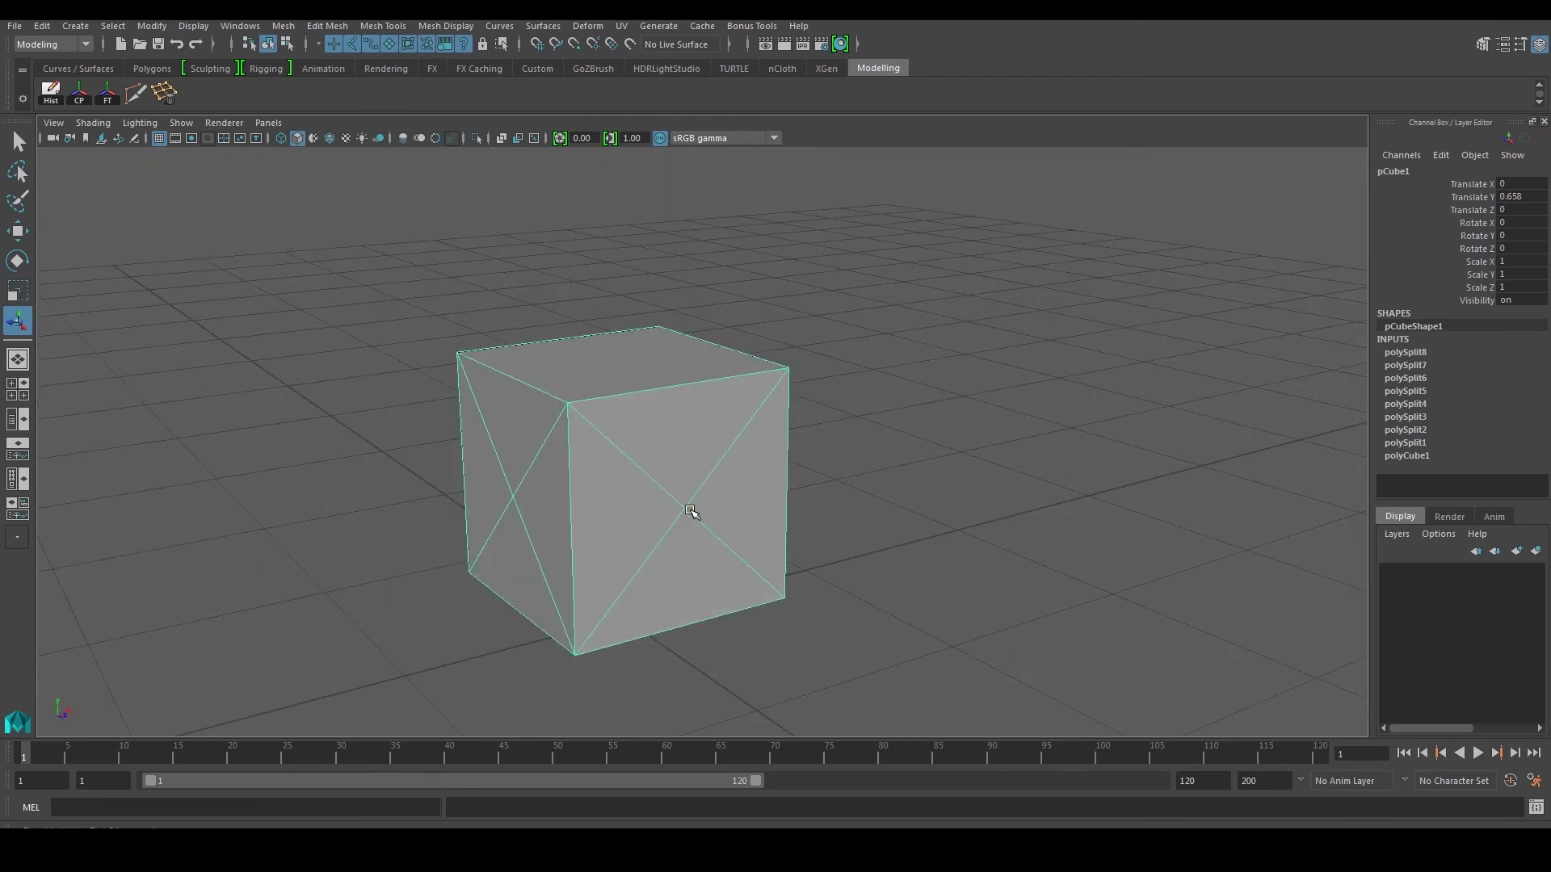
scroll(693, 506, up, 3)
scroll(674, 428, down, 4)
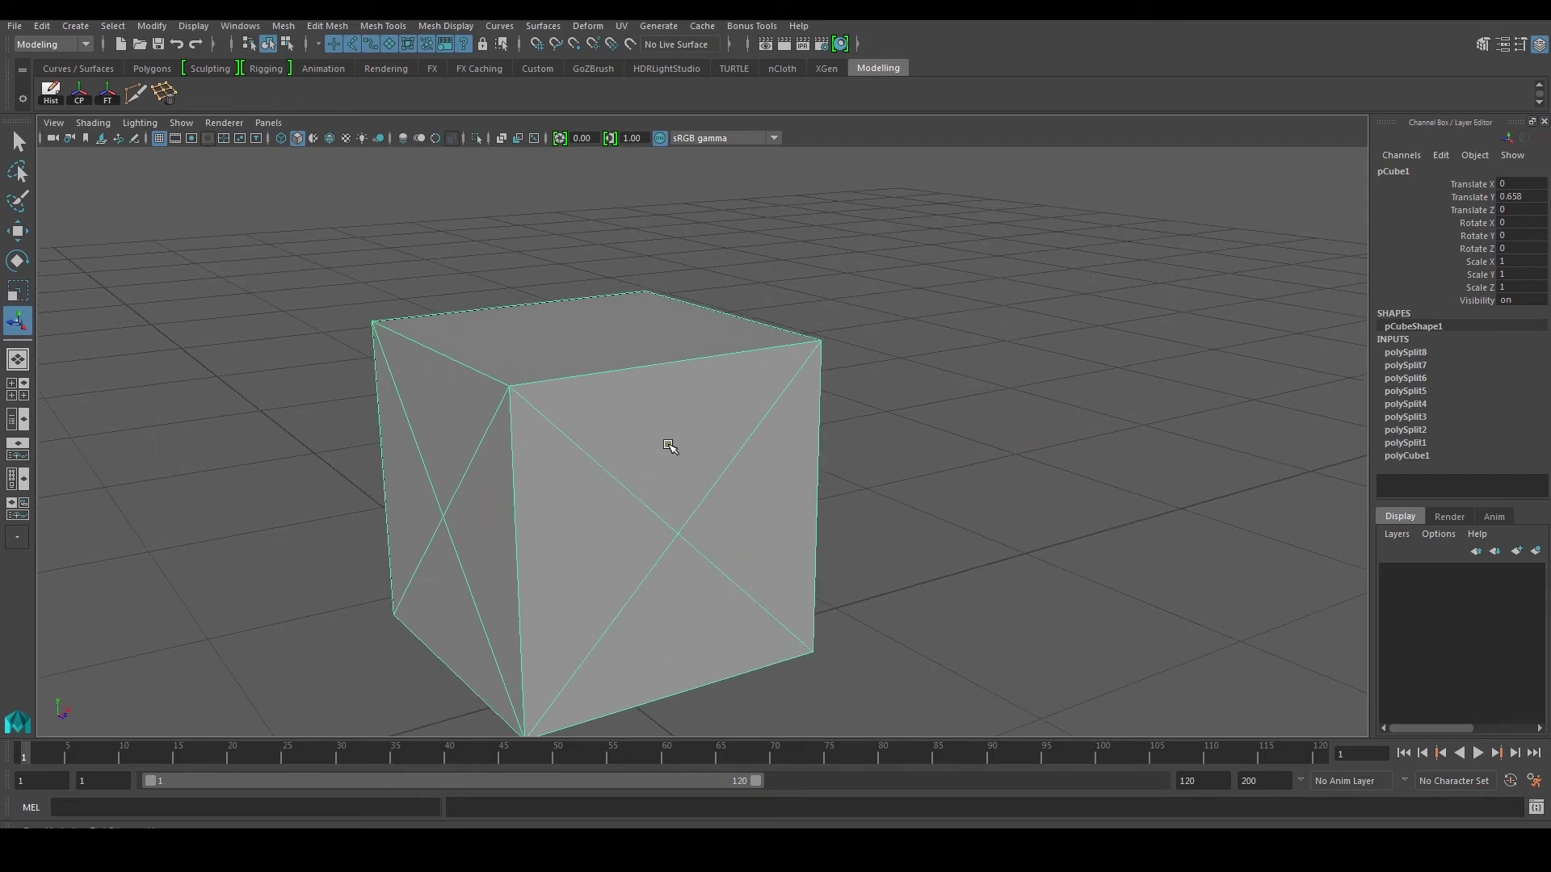
alt+drag(686, 457, 544, 450)
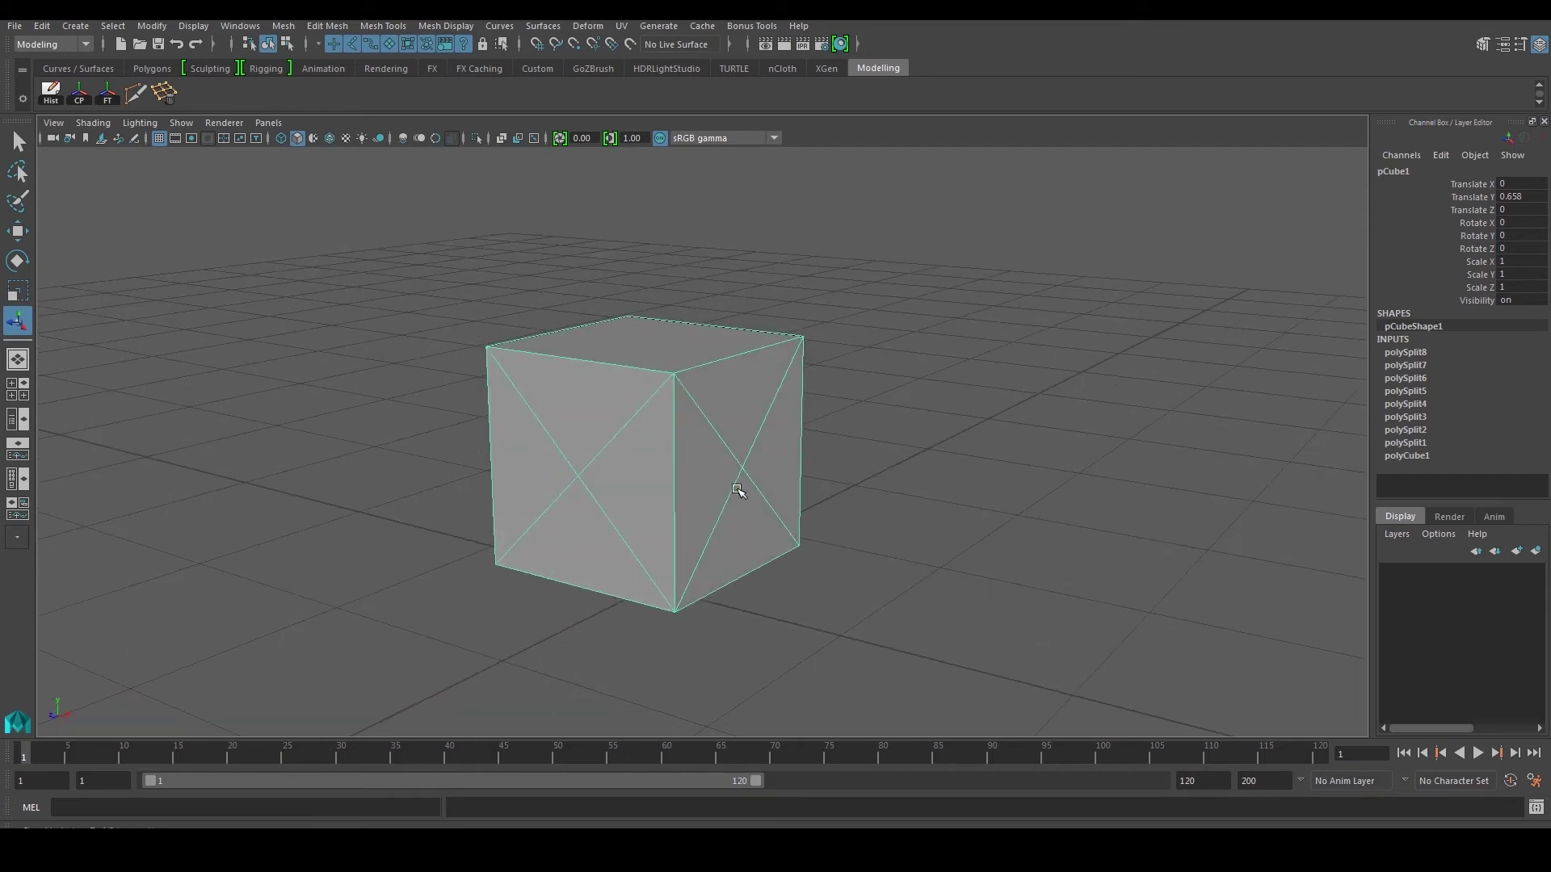
scroll(727, 476, up, 3)
right_drag(705, 433, 704, 461)
scroll(596, 461, down, 4)
alt+drag(591, 475, 650, 450)
drag(461, 443, 813, 512)
alt+drag(710, 485, 509, 443)
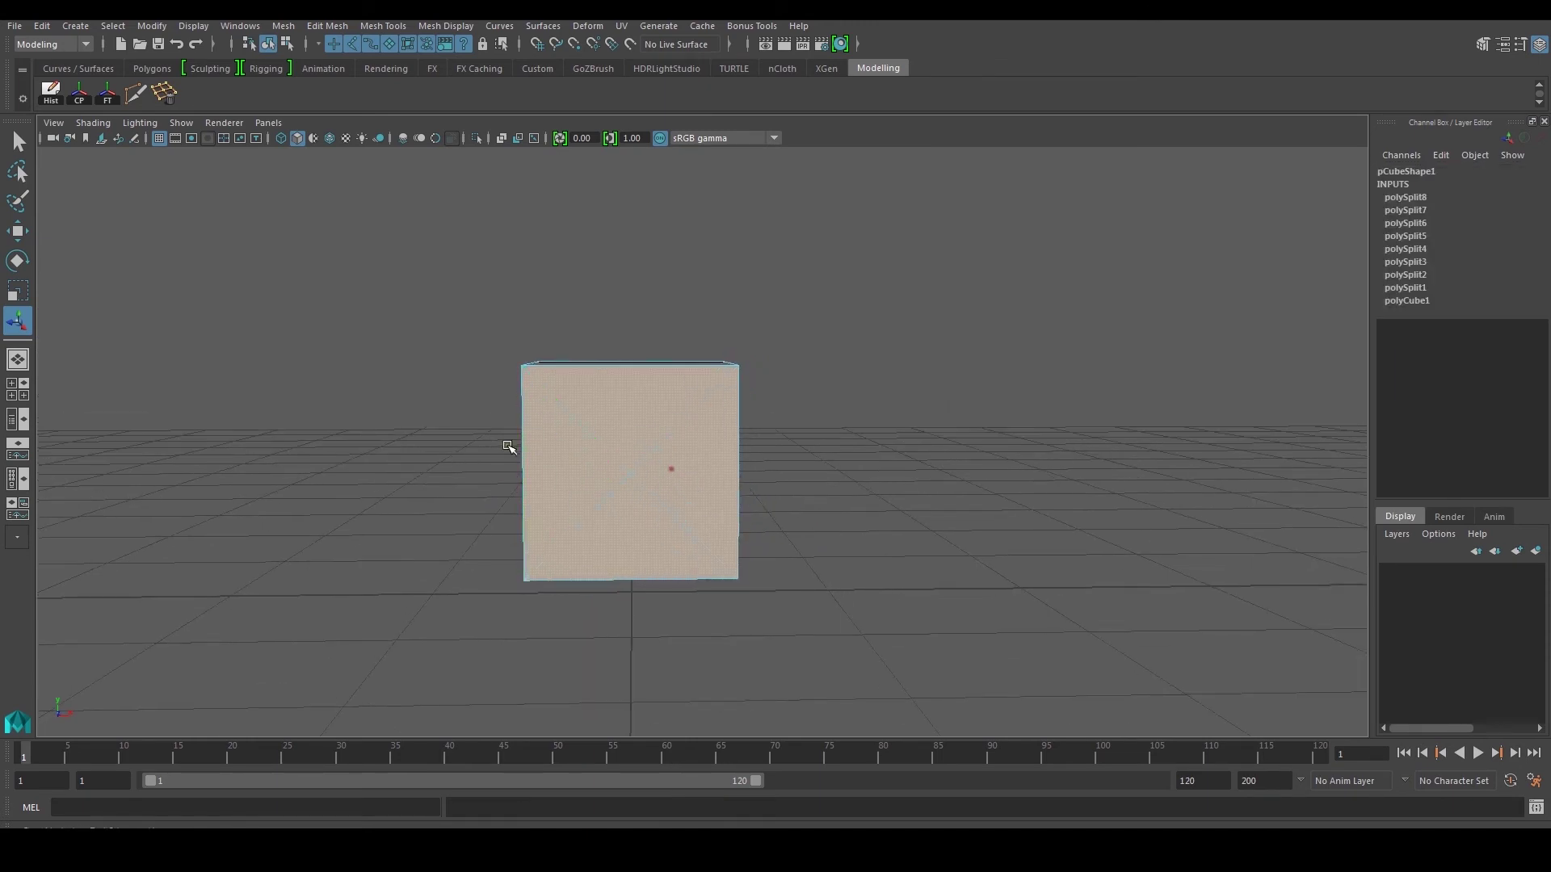
click(429, 445)
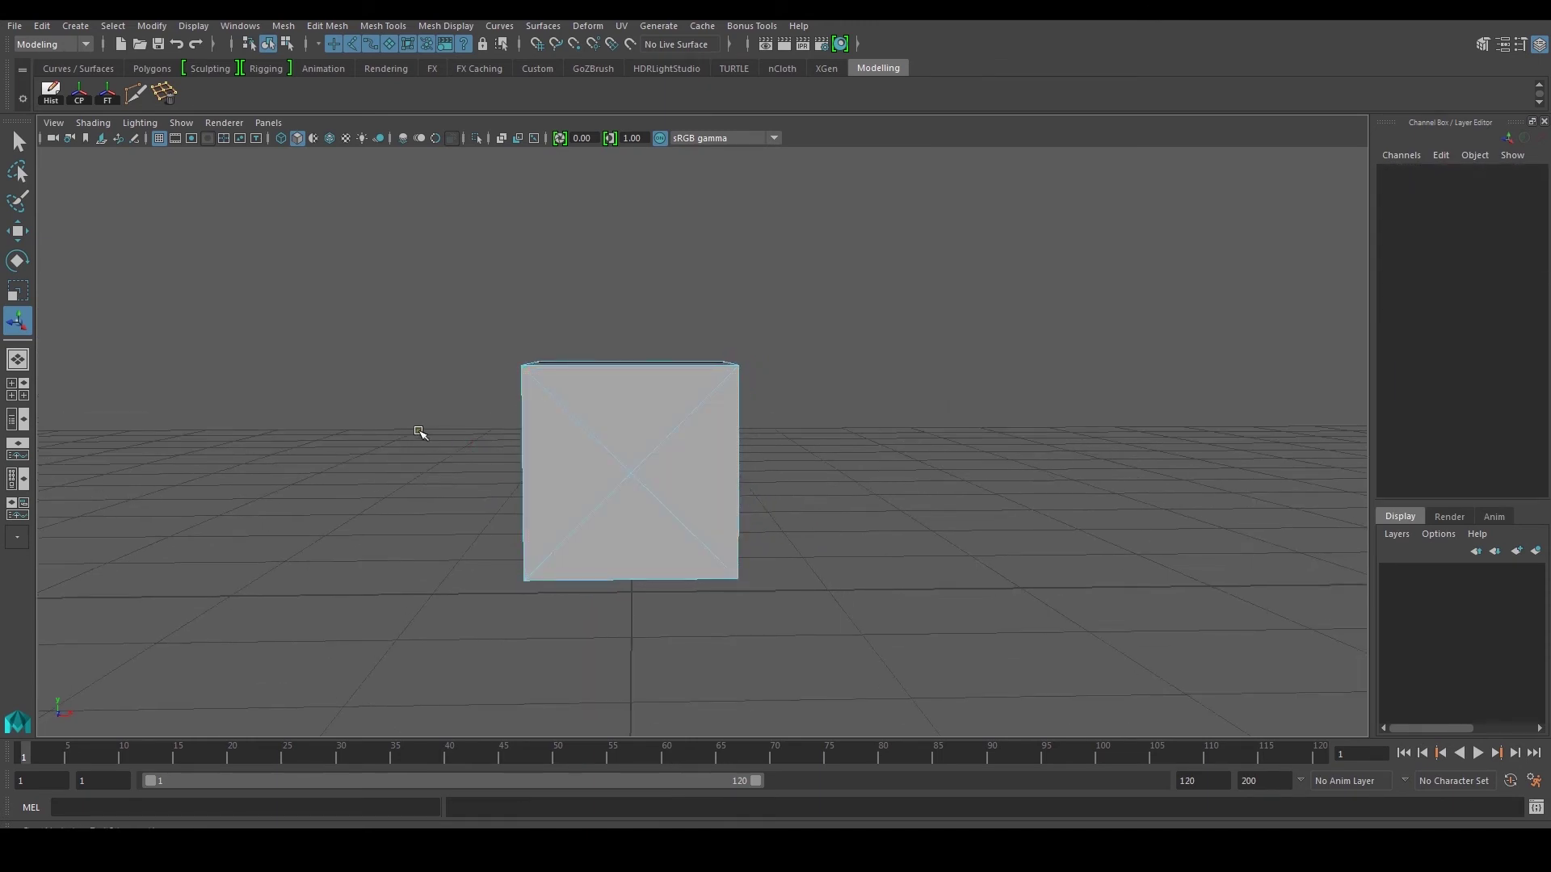
mouse_move(387, 429)
mouse_down()
mouse_move(468, 468)
mouse_move(836, 499)
mouse_up()
click(834, 497)
click(695, 474)
scroll(696, 474, up, 3)
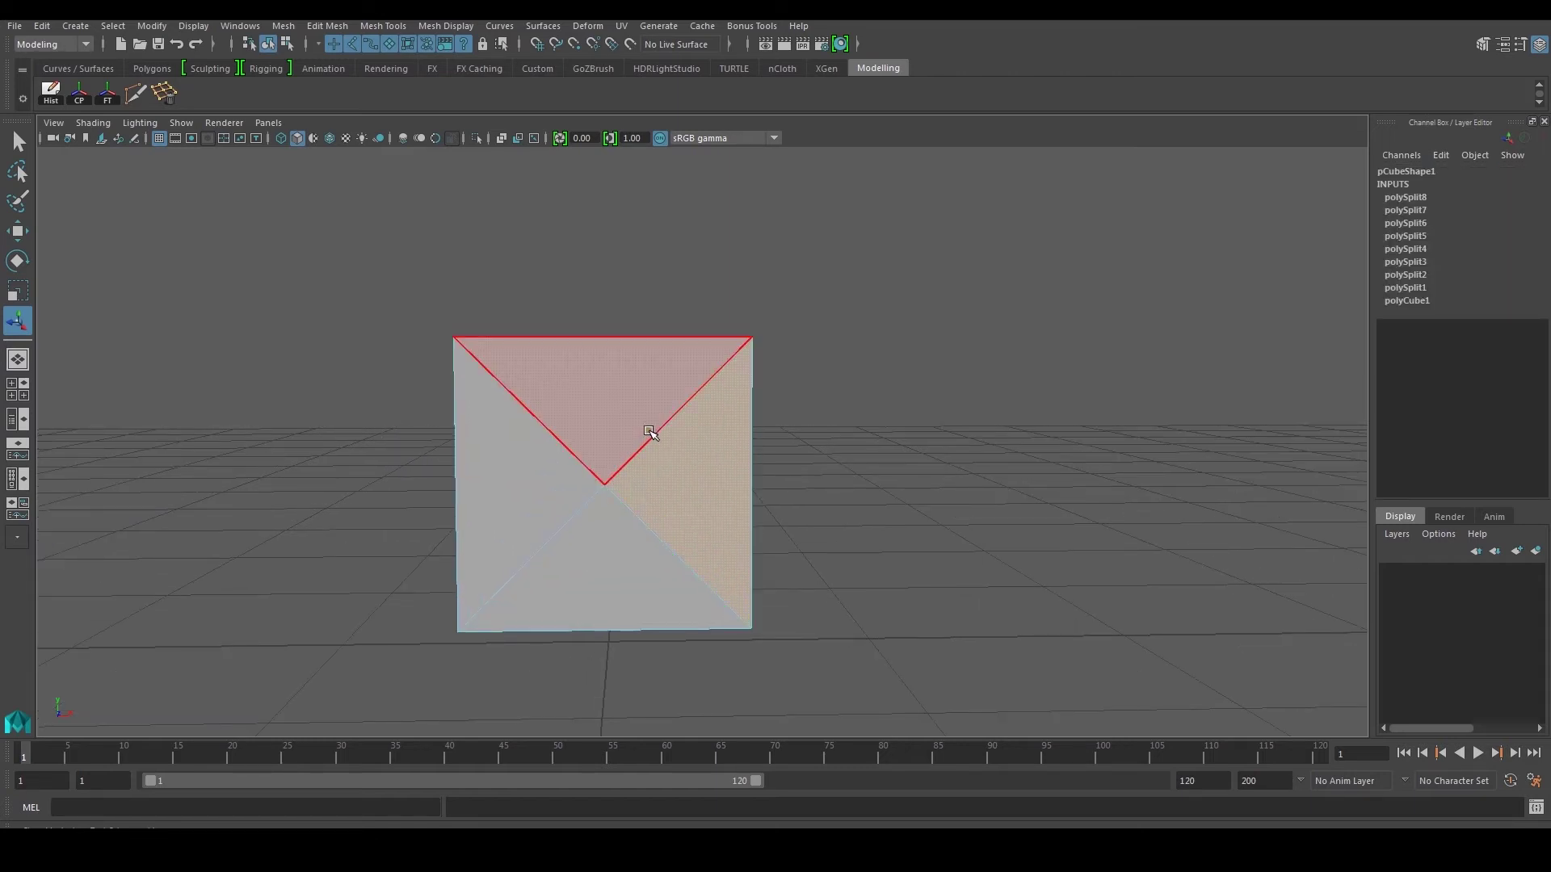
alt+drag(638, 426, 614, 499)
click(520, 453)
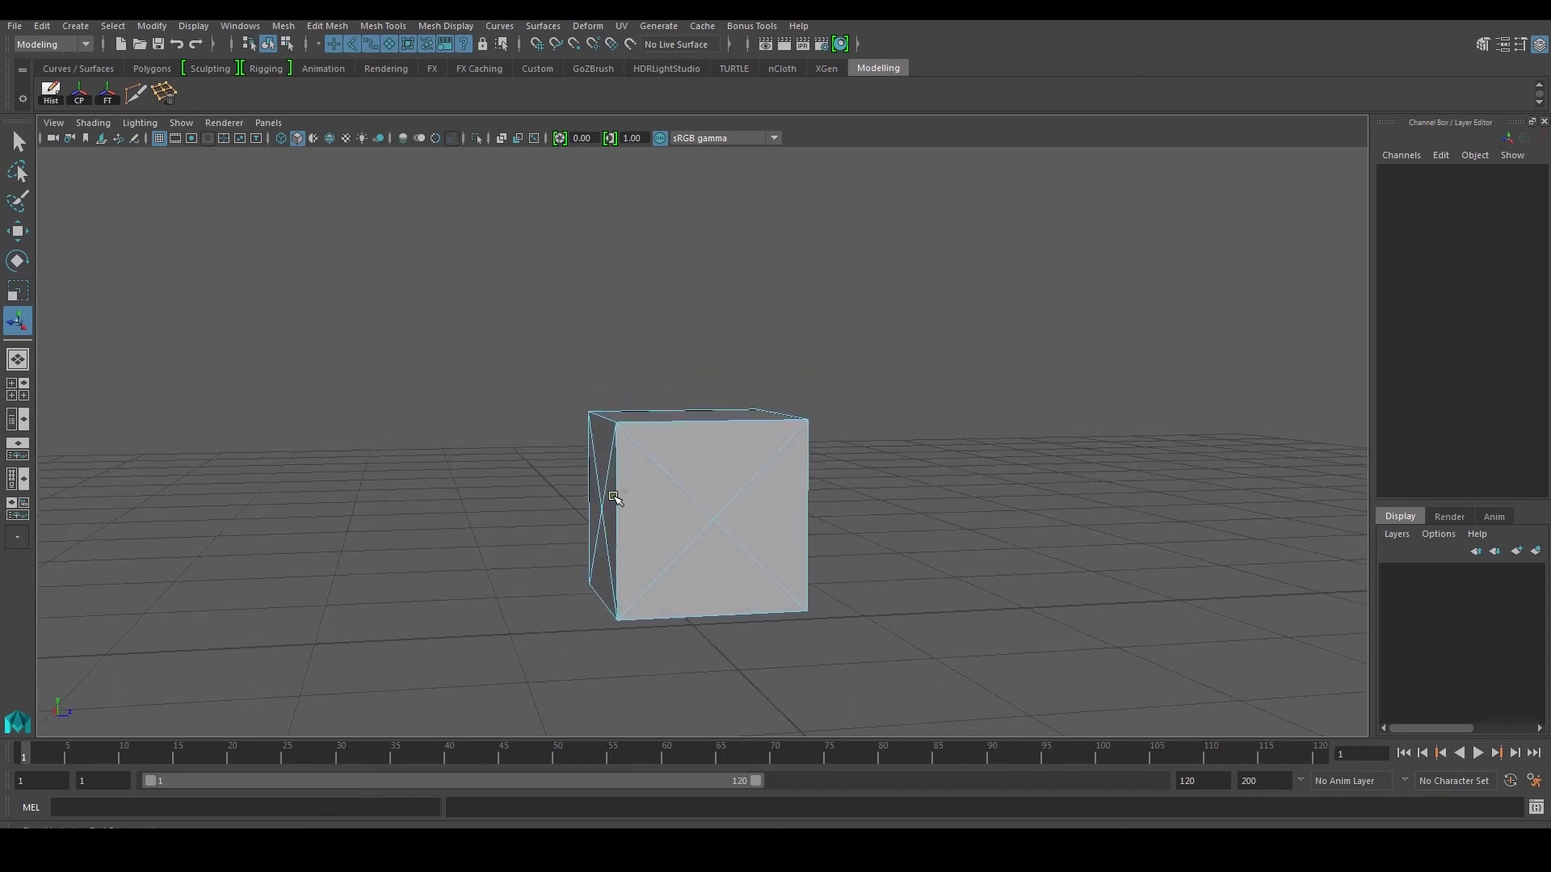
Step: Select the triangular faces on all four sides of the cube, leaving out the top and underside, and extrude them
scroll(614, 498, up, 3)
drag(477, 472, 985, 557)
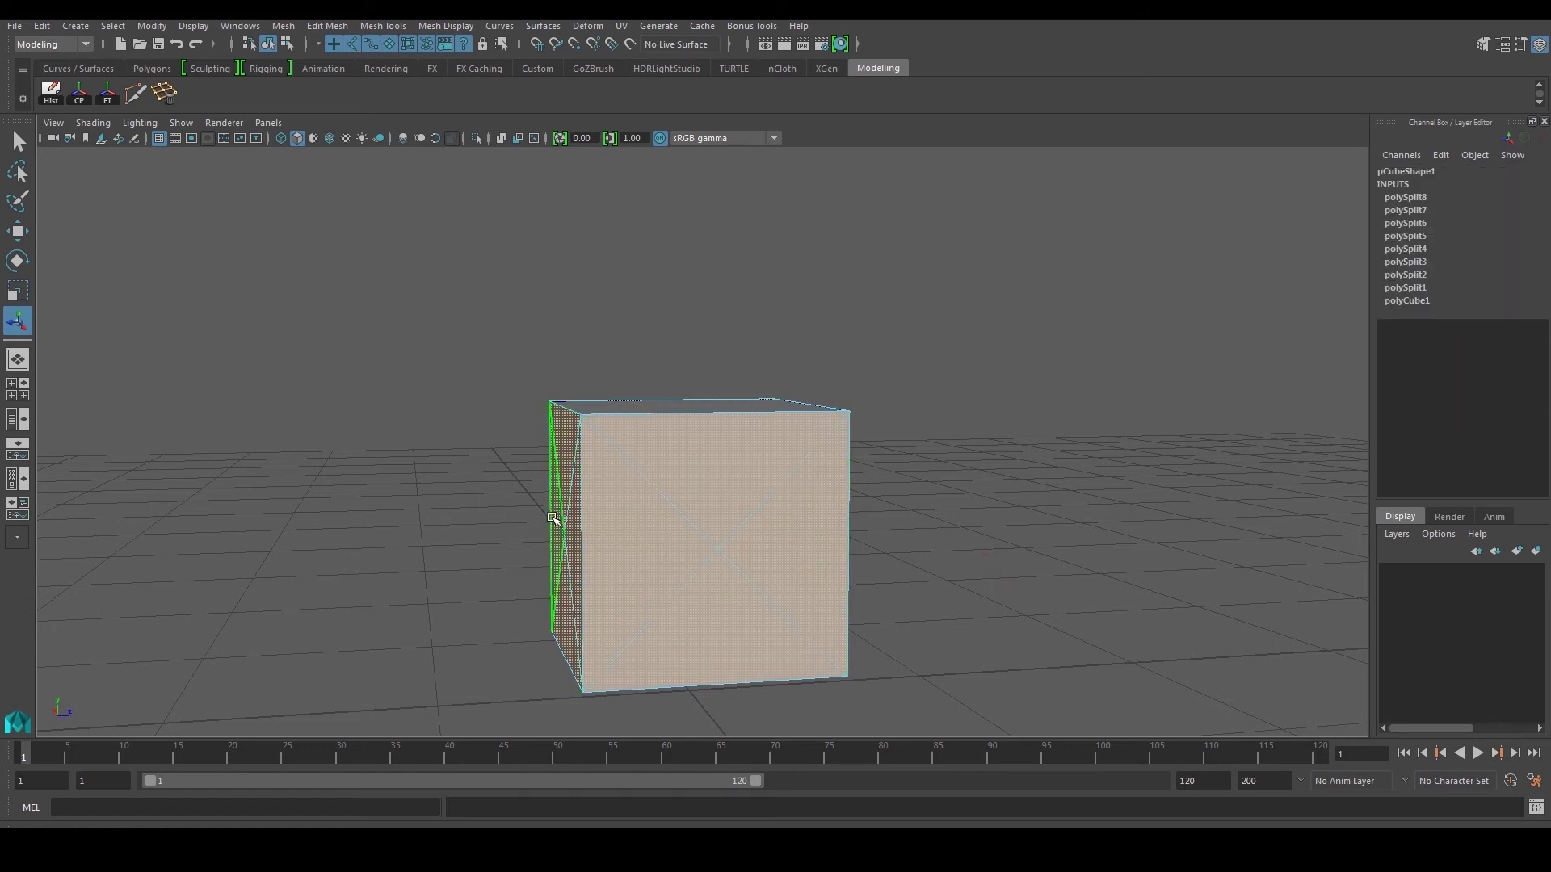
drag(485, 500, 957, 593)
drag(403, 496, 952, 581)
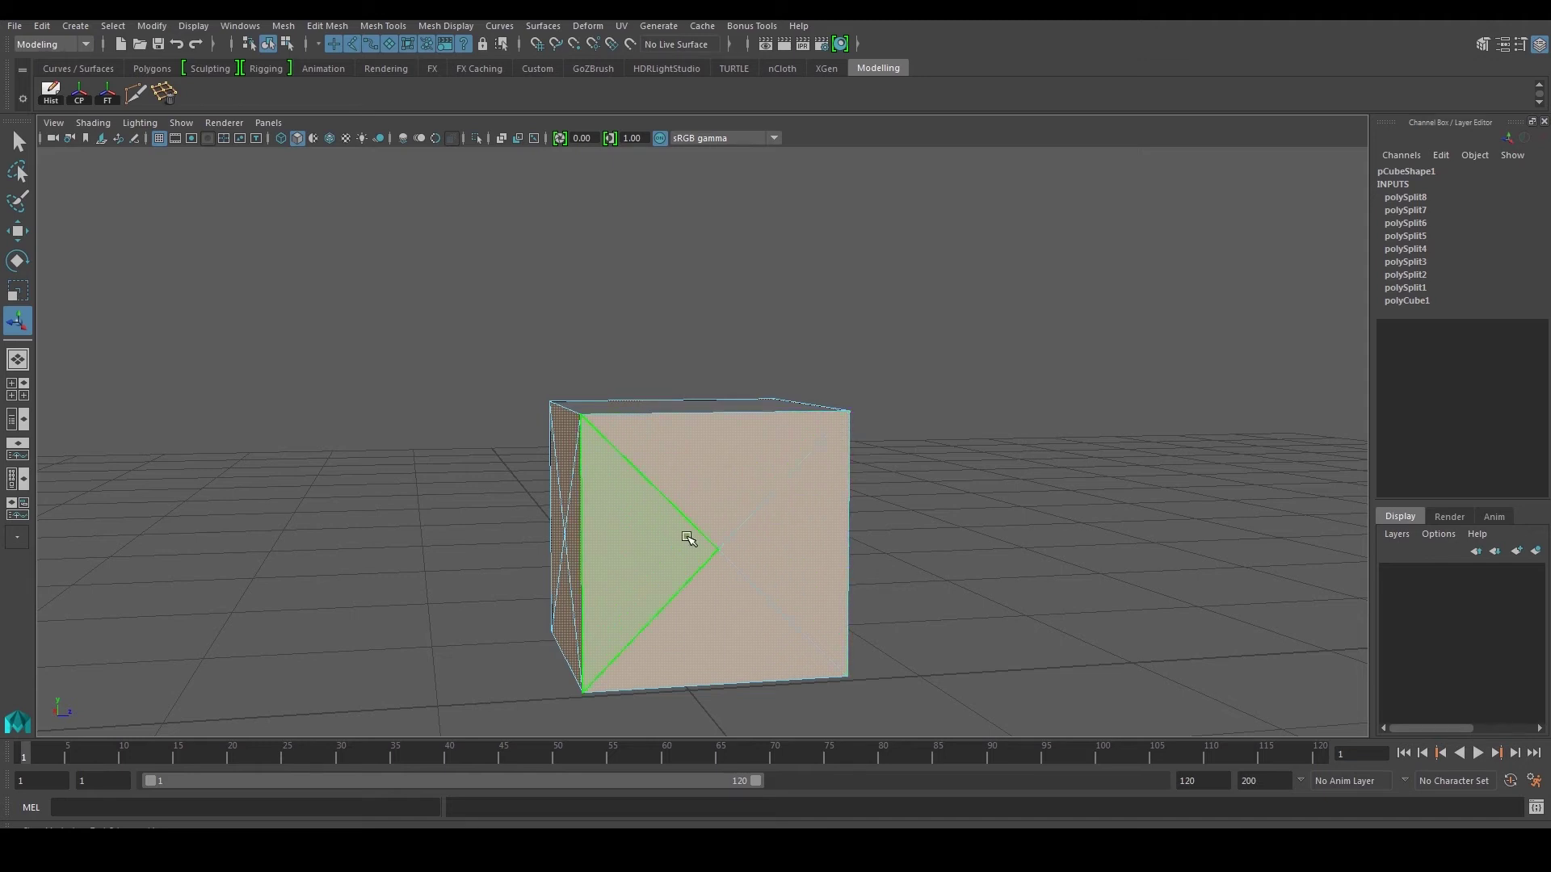
shift+right_click(961, 466)
shift+right_drag(962, 466, 964, 496)
Step: Try scaling the joined extrusion of the side faces to 0.533 and undo the extrusion
alt+drag(885, 495, 800, 539)
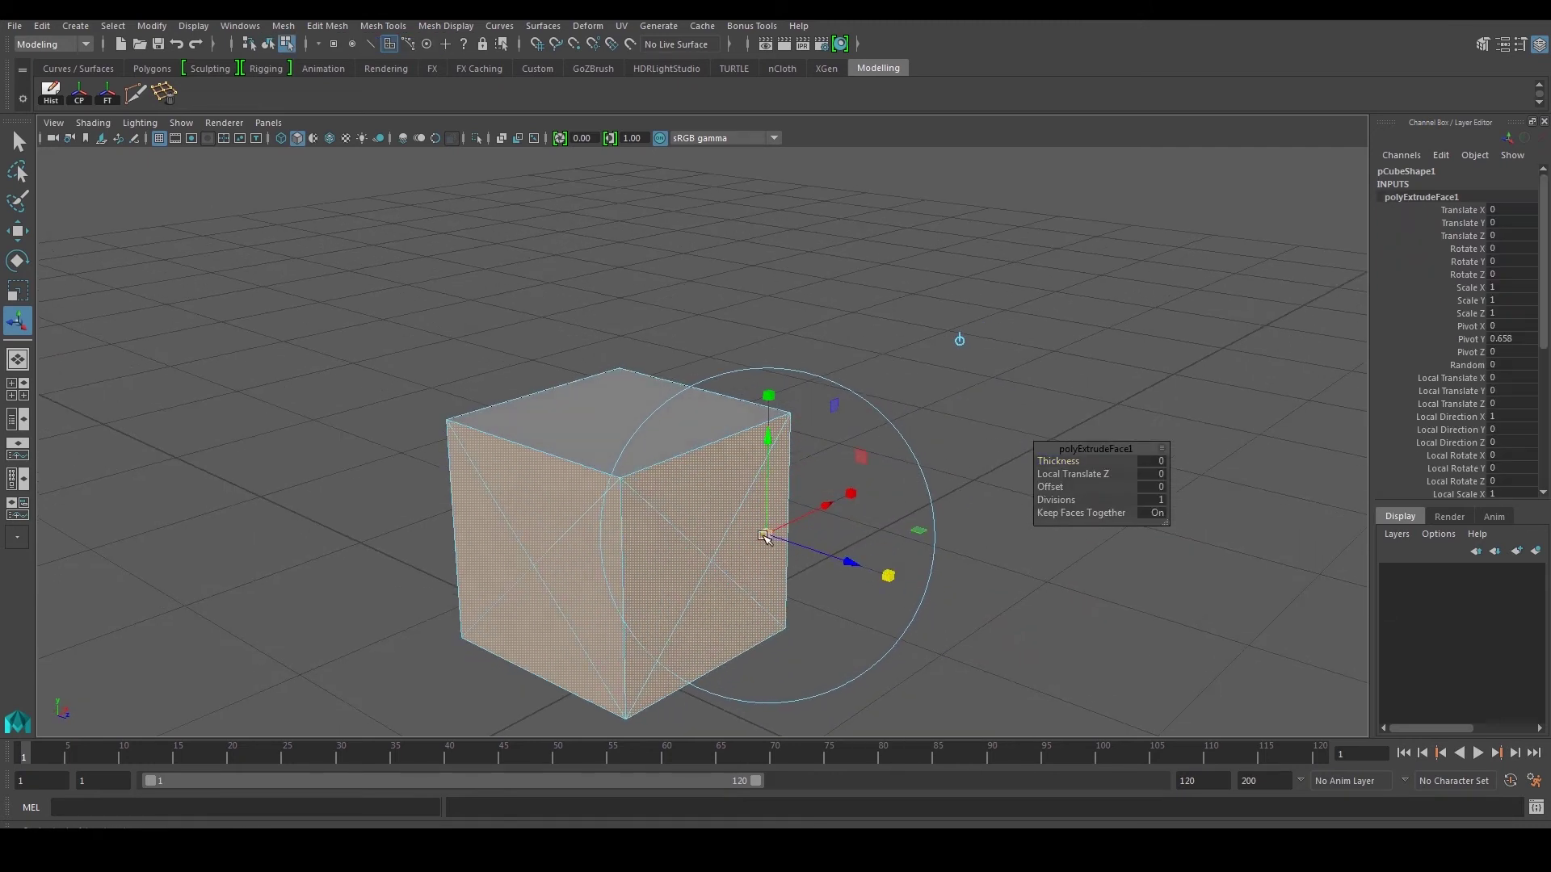
alt+drag(701, 509, 636, 487)
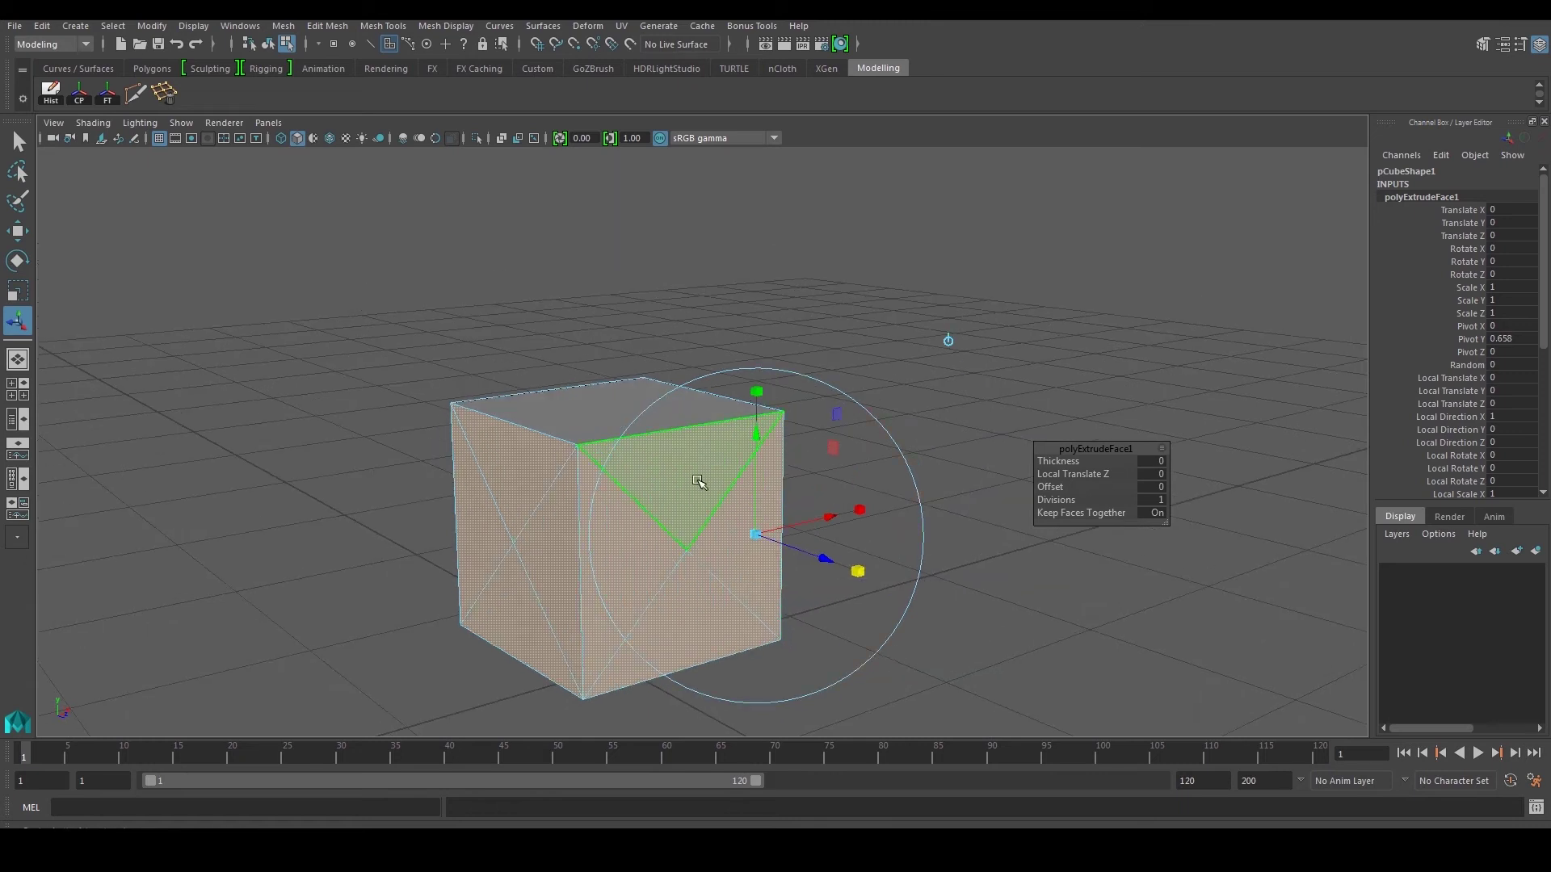
drag(760, 539, 1027, 522)
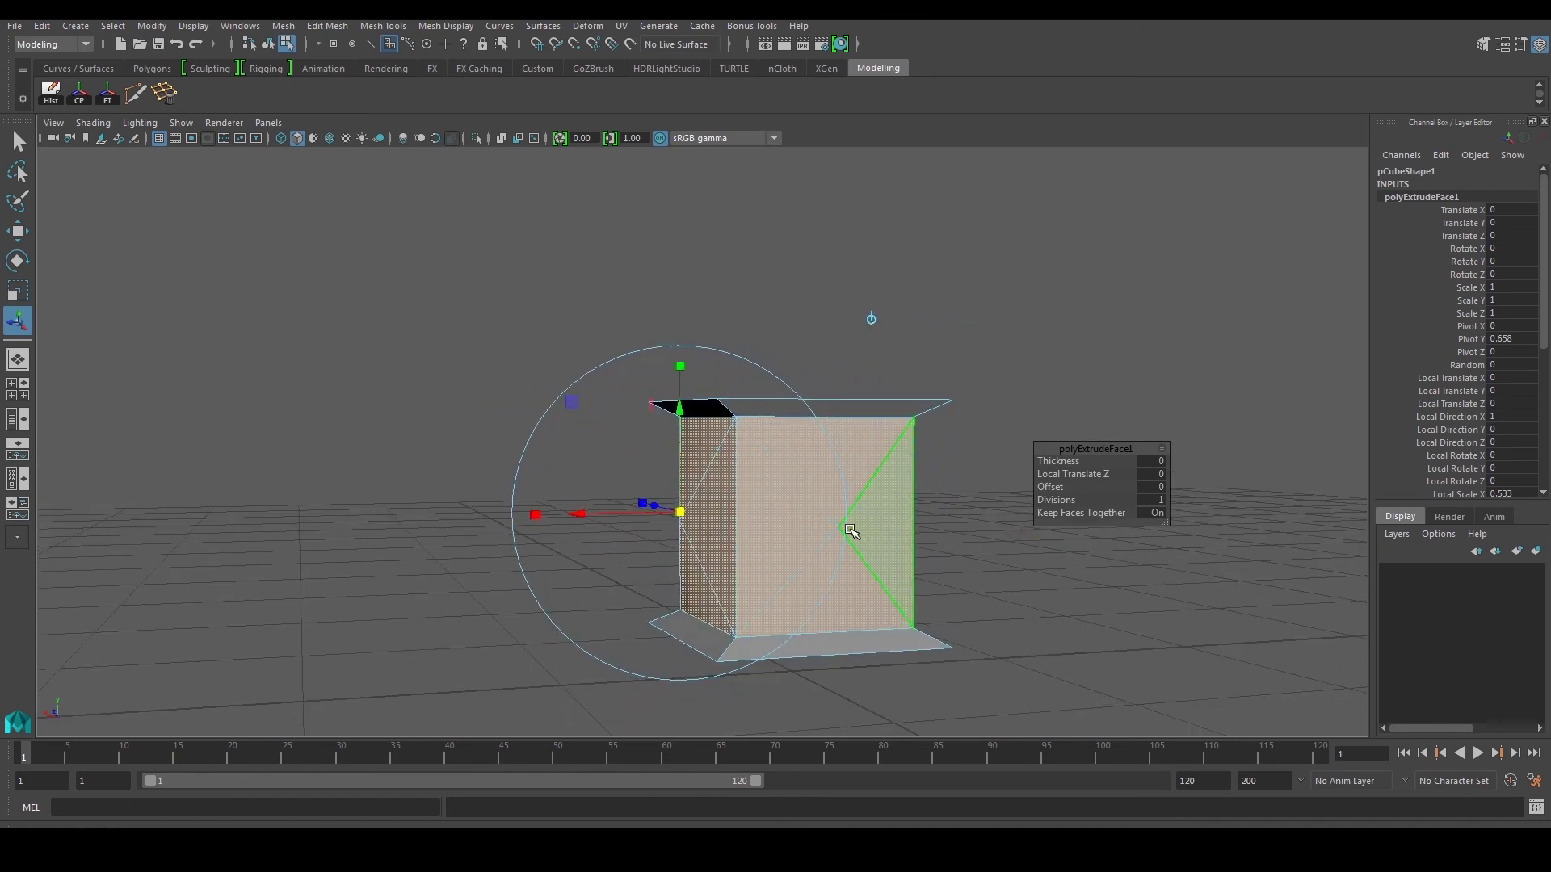
key(ctrl+z)
key(ctrl+z)
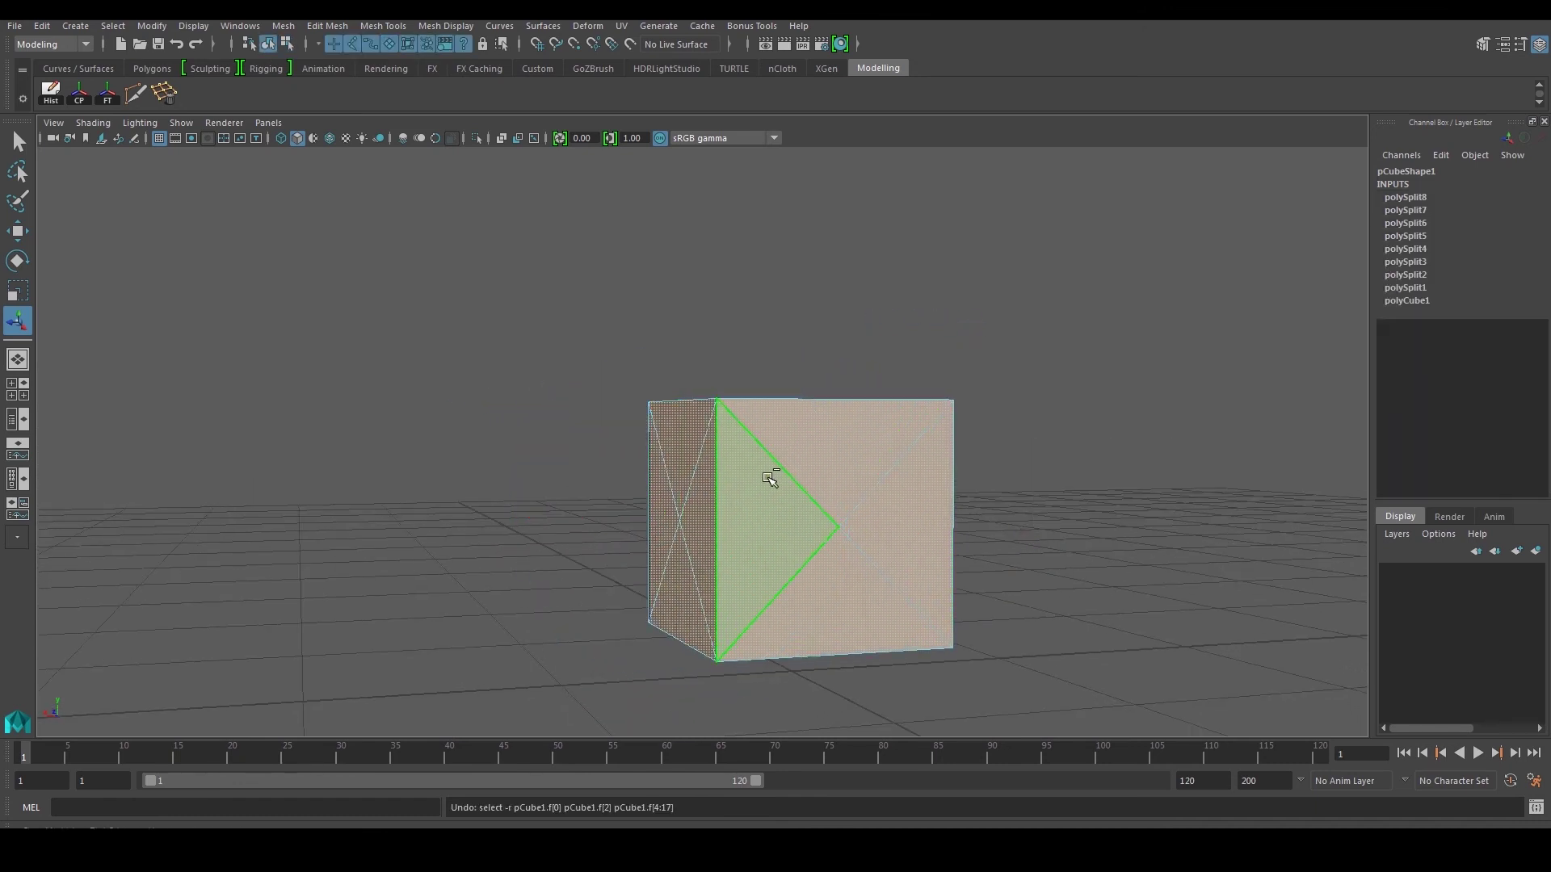
Step: Reselect the triangular faces on all four sides of the cube and extrude them again
click(778, 497)
right_drag(791, 434, 757, 470)
drag(608, 457, 1037, 549)
alt+drag(977, 468, 813, 485)
shift+right_click(974, 464)
shift+right_drag(974, 464, 977, 493)
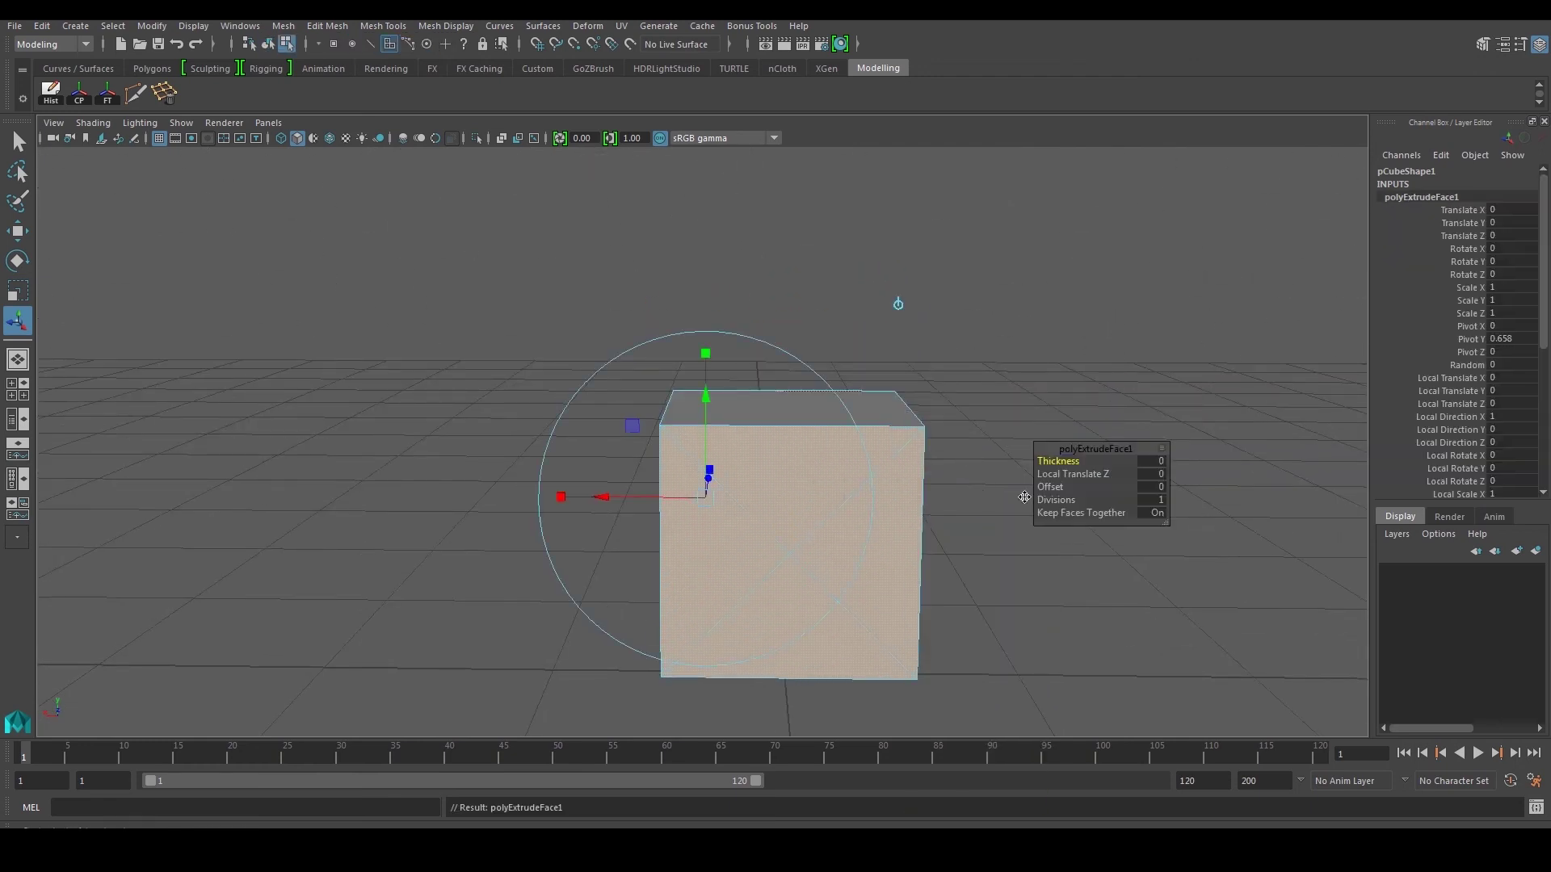
Step: Look through the extrusion's attributes and enter 1 for Keep Faces Together
drag(1544, 322, 1544, 425)
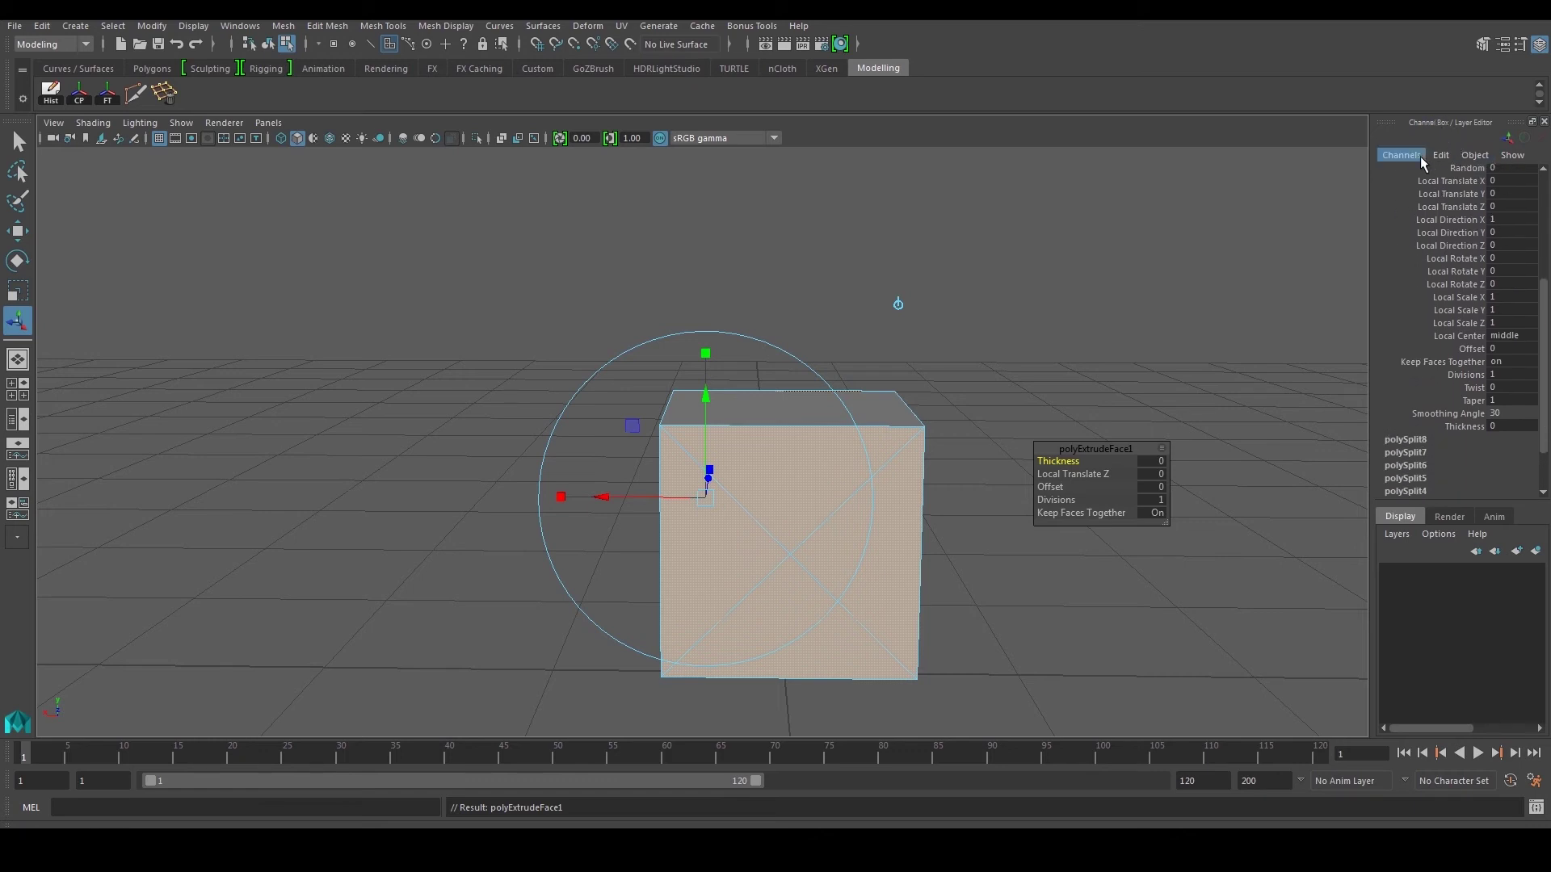
key(ctrl+a)
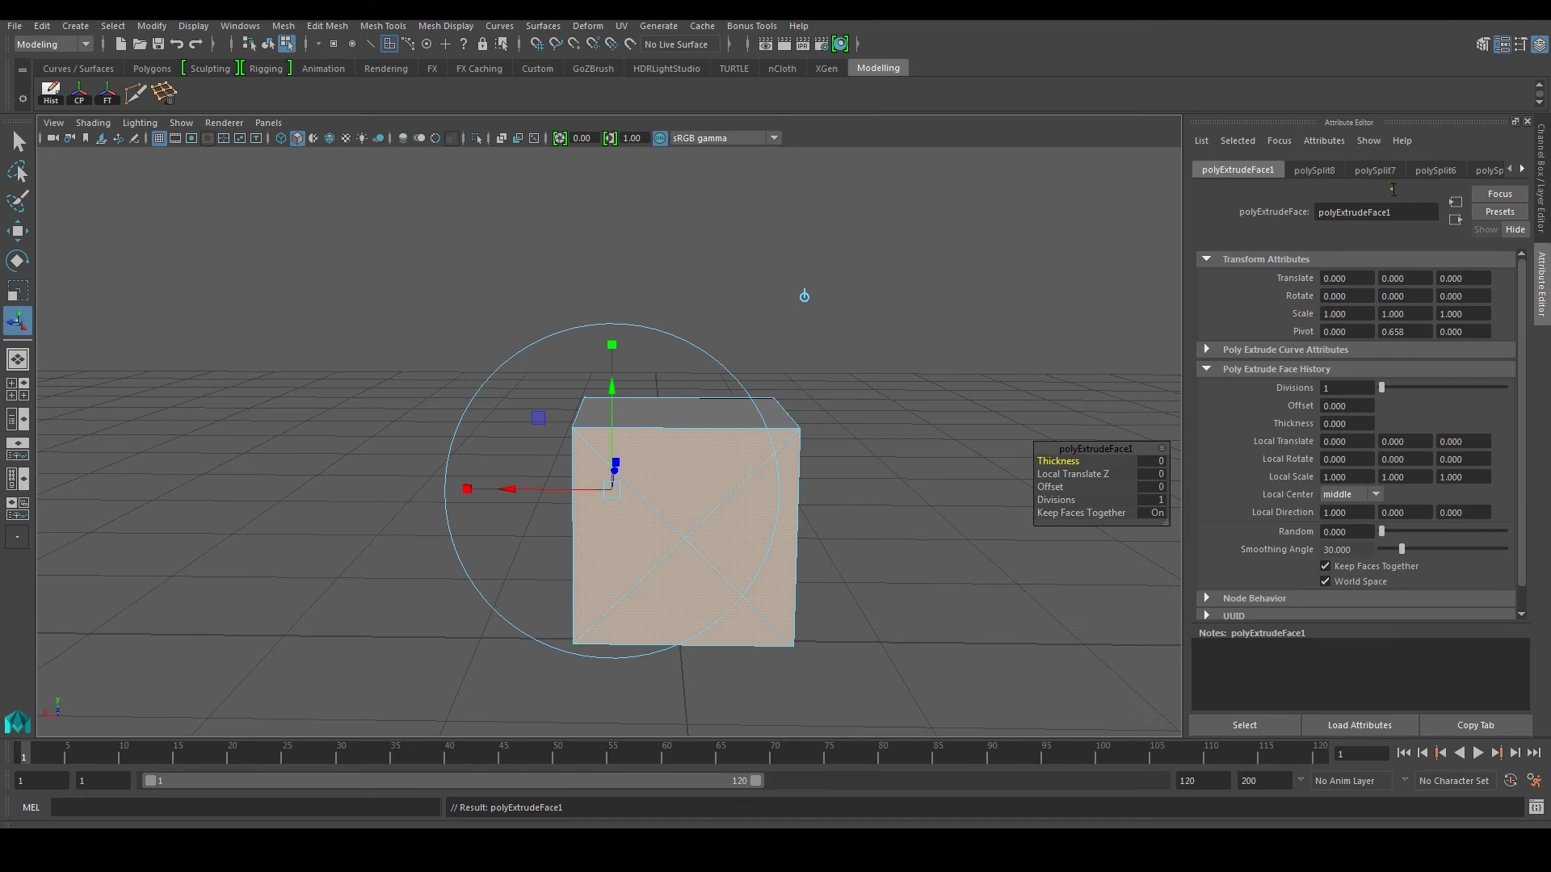
scroll(1499, 263, down, 1)
key(ctrl+a)
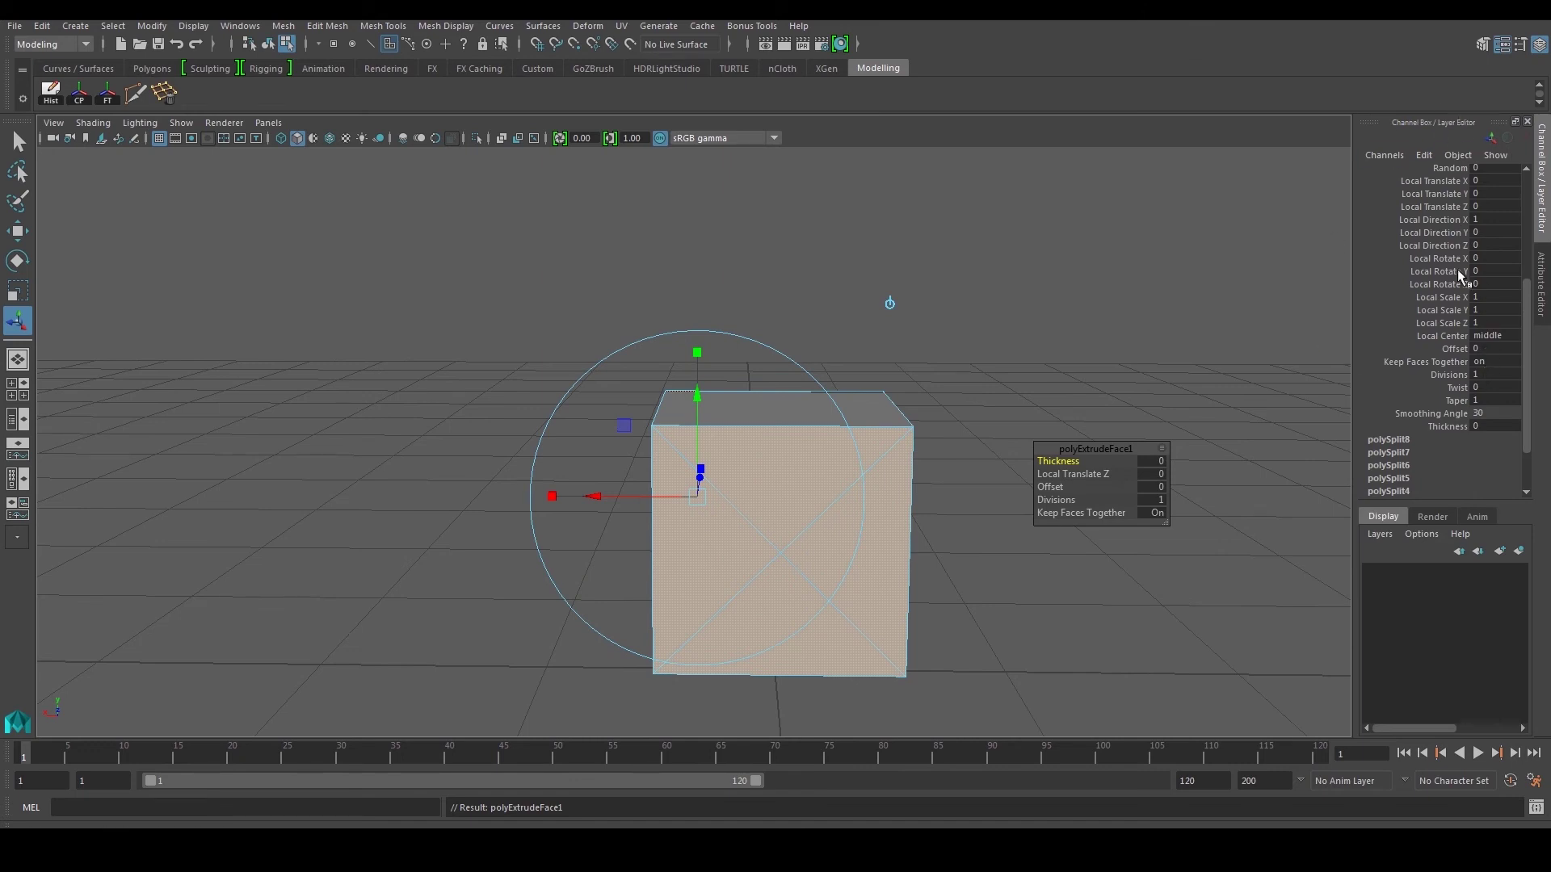
click(1489, 362)
key(Return)
text(1)
key(Return)
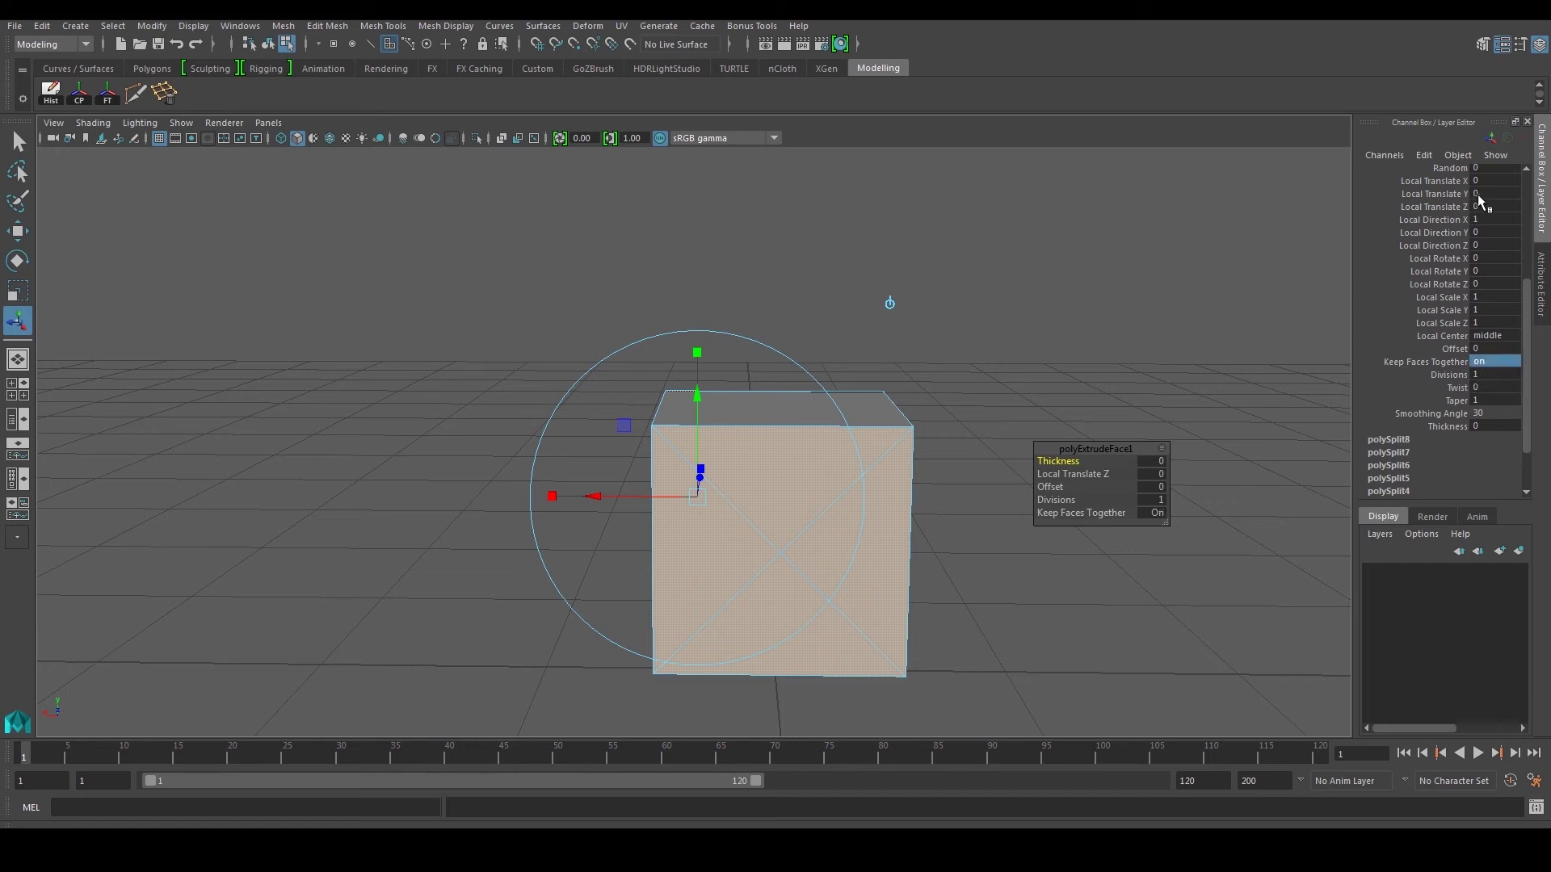
Step: Turn off Keep Faces Together for the extrusion and scale the triangles inward individually, leaving a narrow frame around each
click(1541, 287)
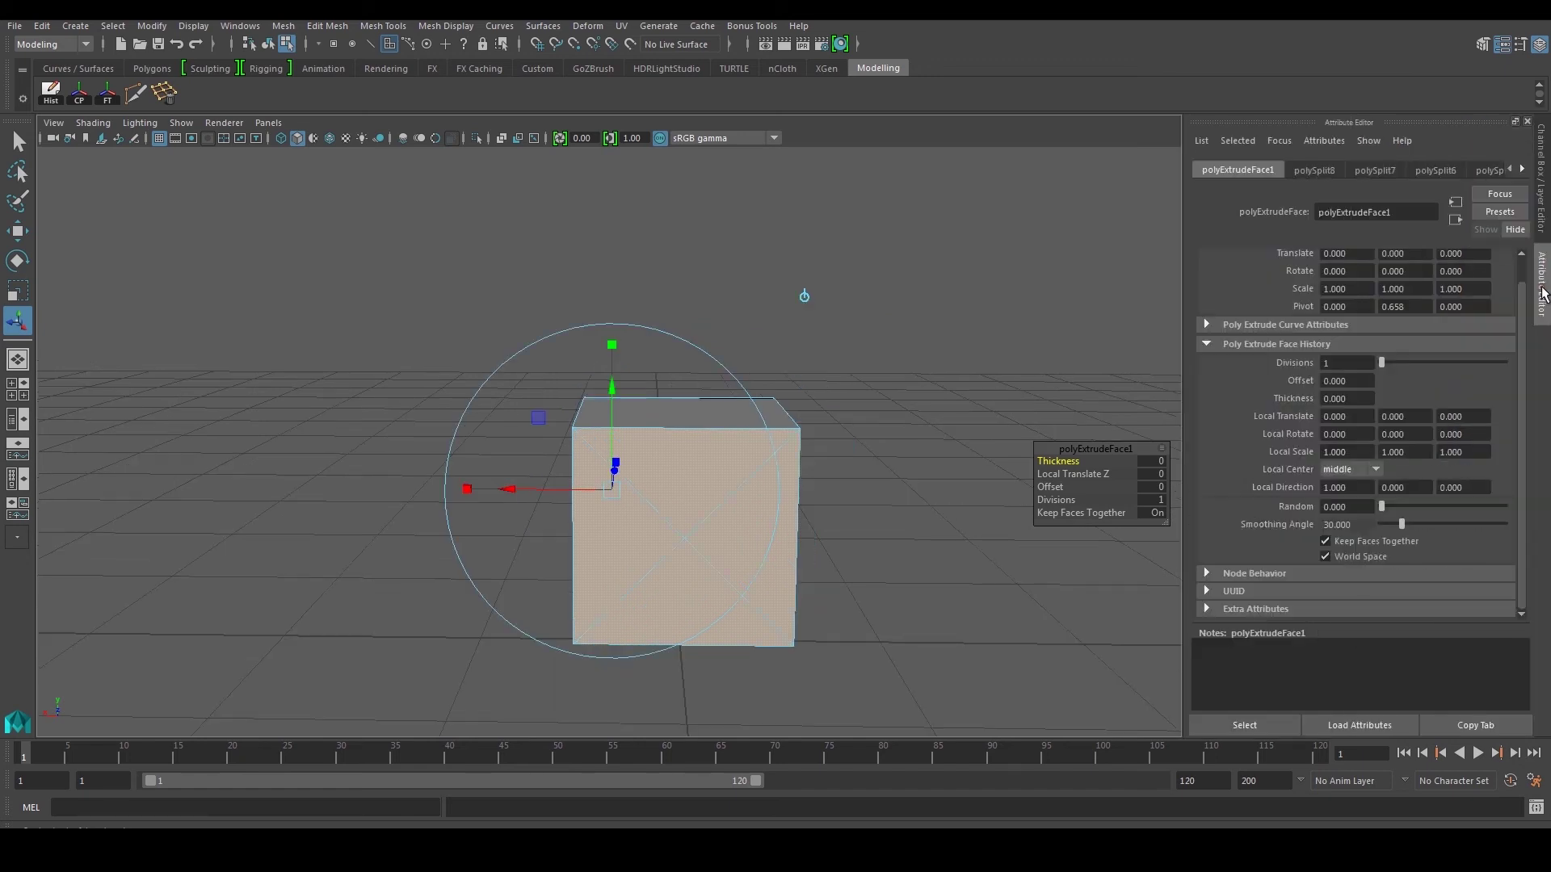
click(1325, 541)
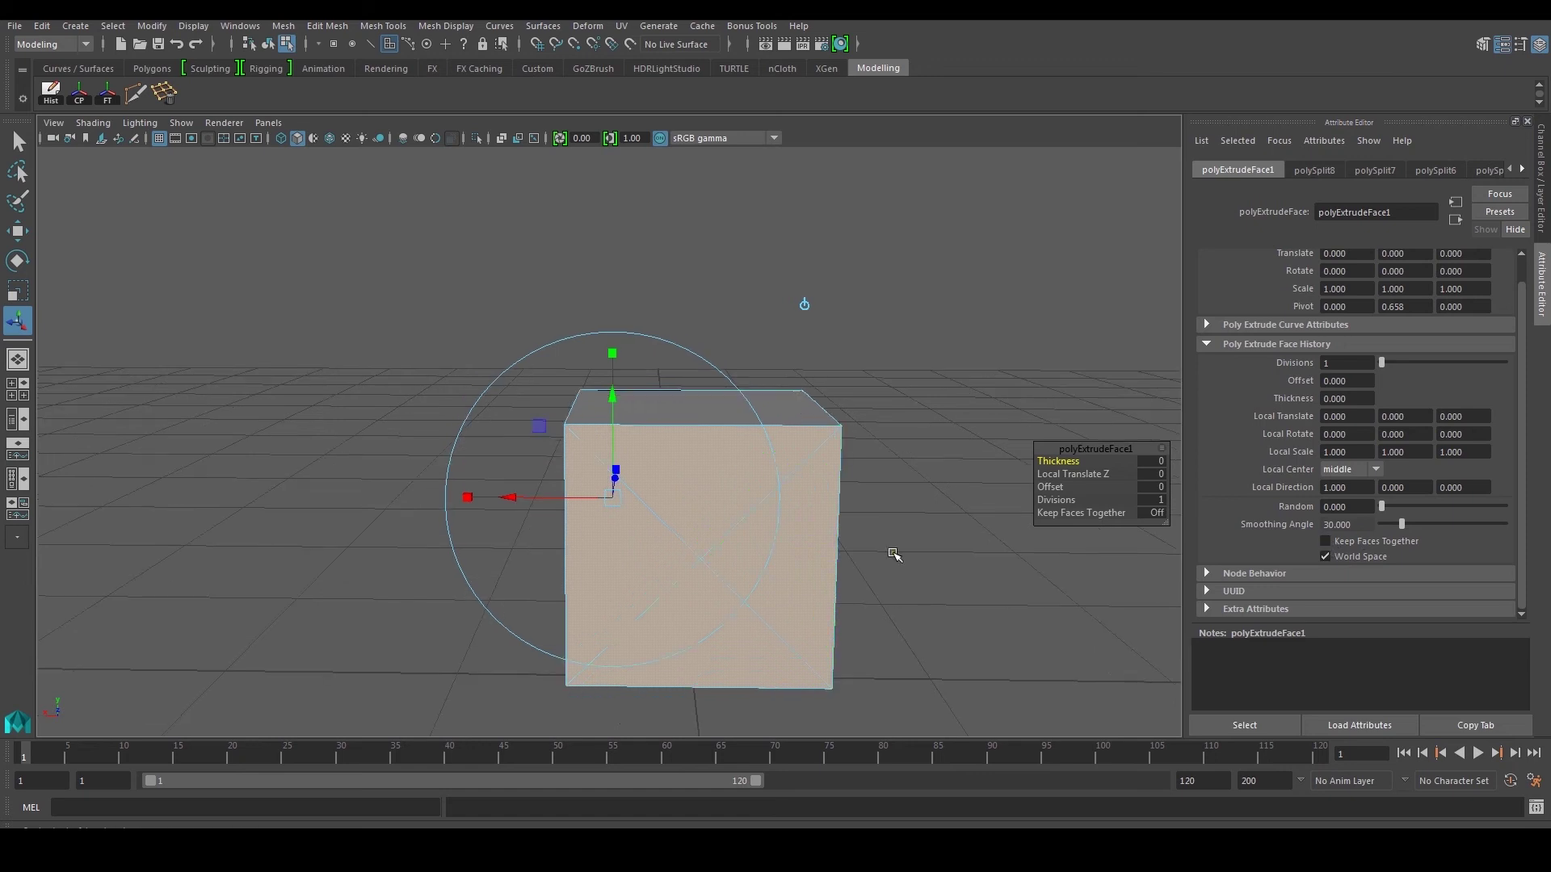
alt+drag(616, 525, 808, 530)
alt+middle_drag(592, 517, 670, 517)
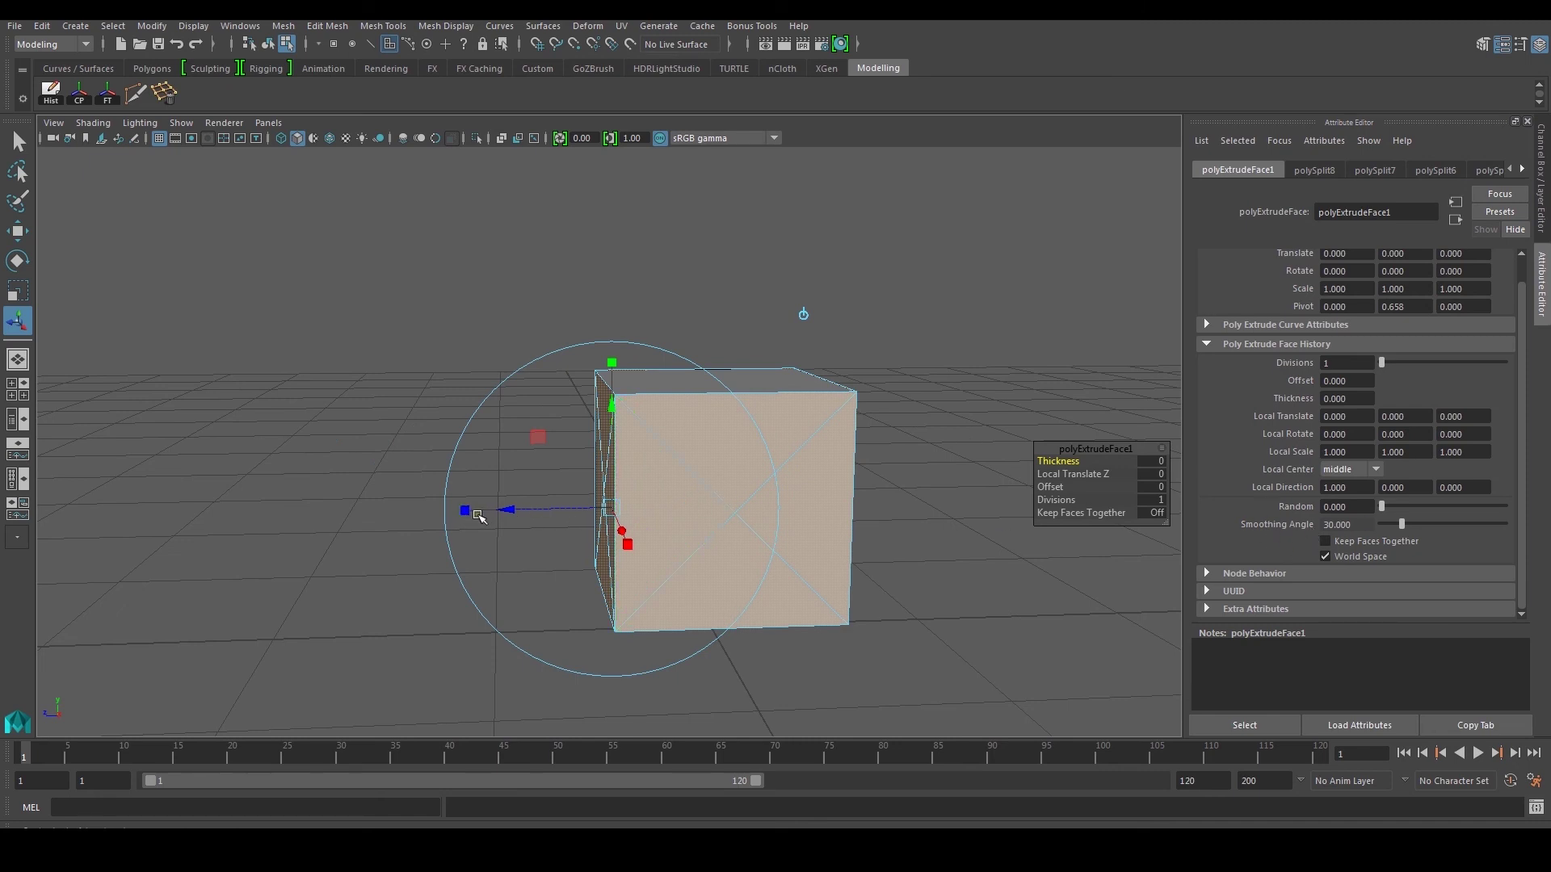
alt+drag(611, 514, 591, 510)
scroll(643, 464, up, 3)
alt+drag(664, 470, 706, 519)
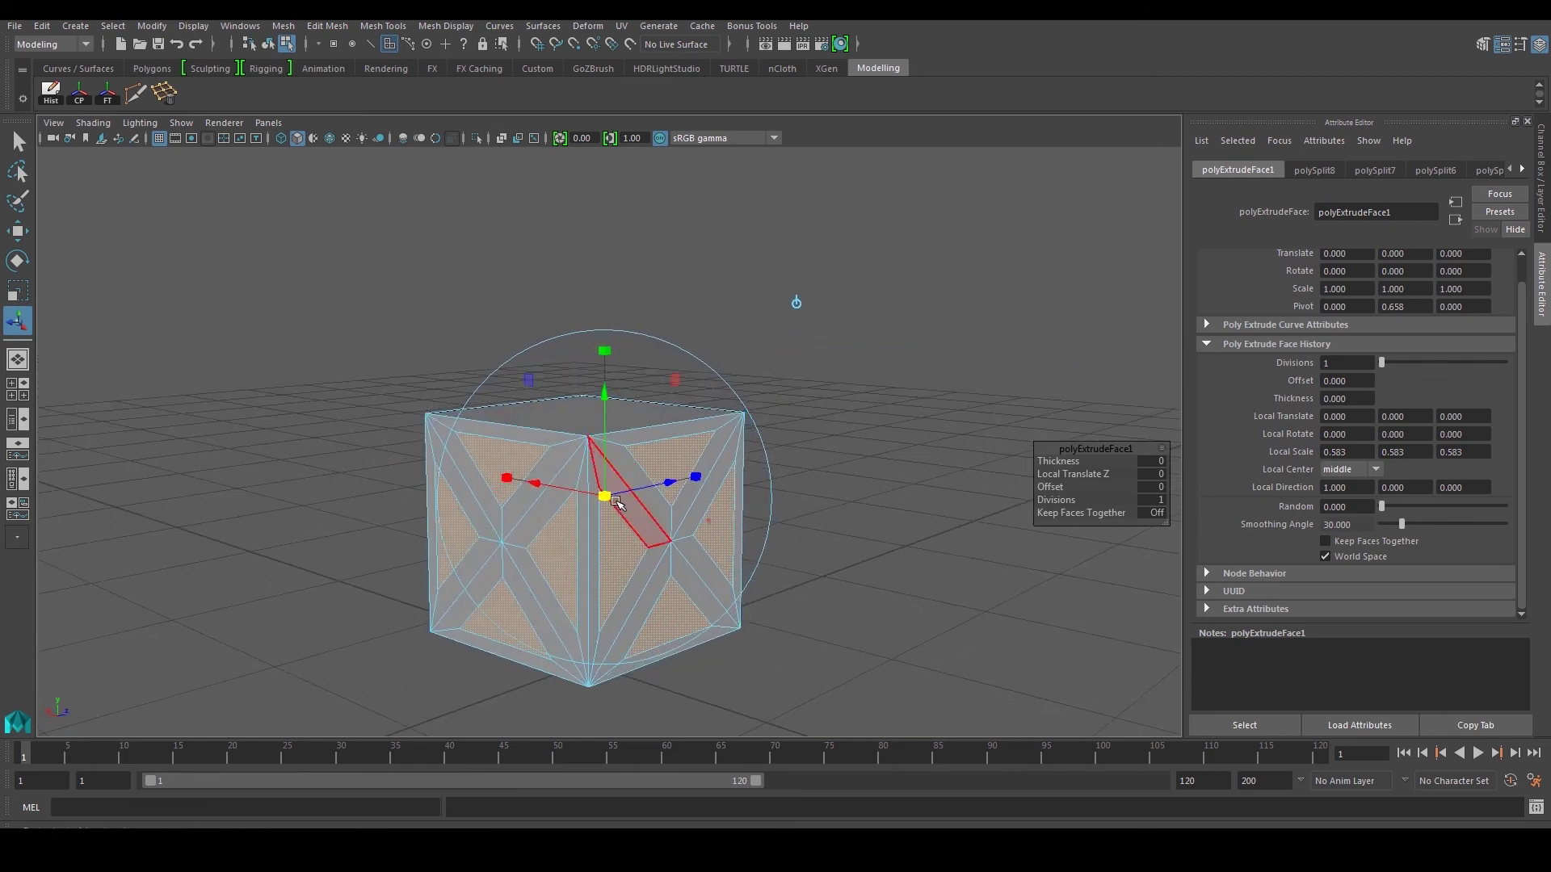
drag(605, 499, 476, 471)
Step: Extrude the inset triangles again, push them inward to a Local Translate Z of about -0.036, and clear the selection
key(ctrl+e)
right_drag(778, 360, 841, 338)
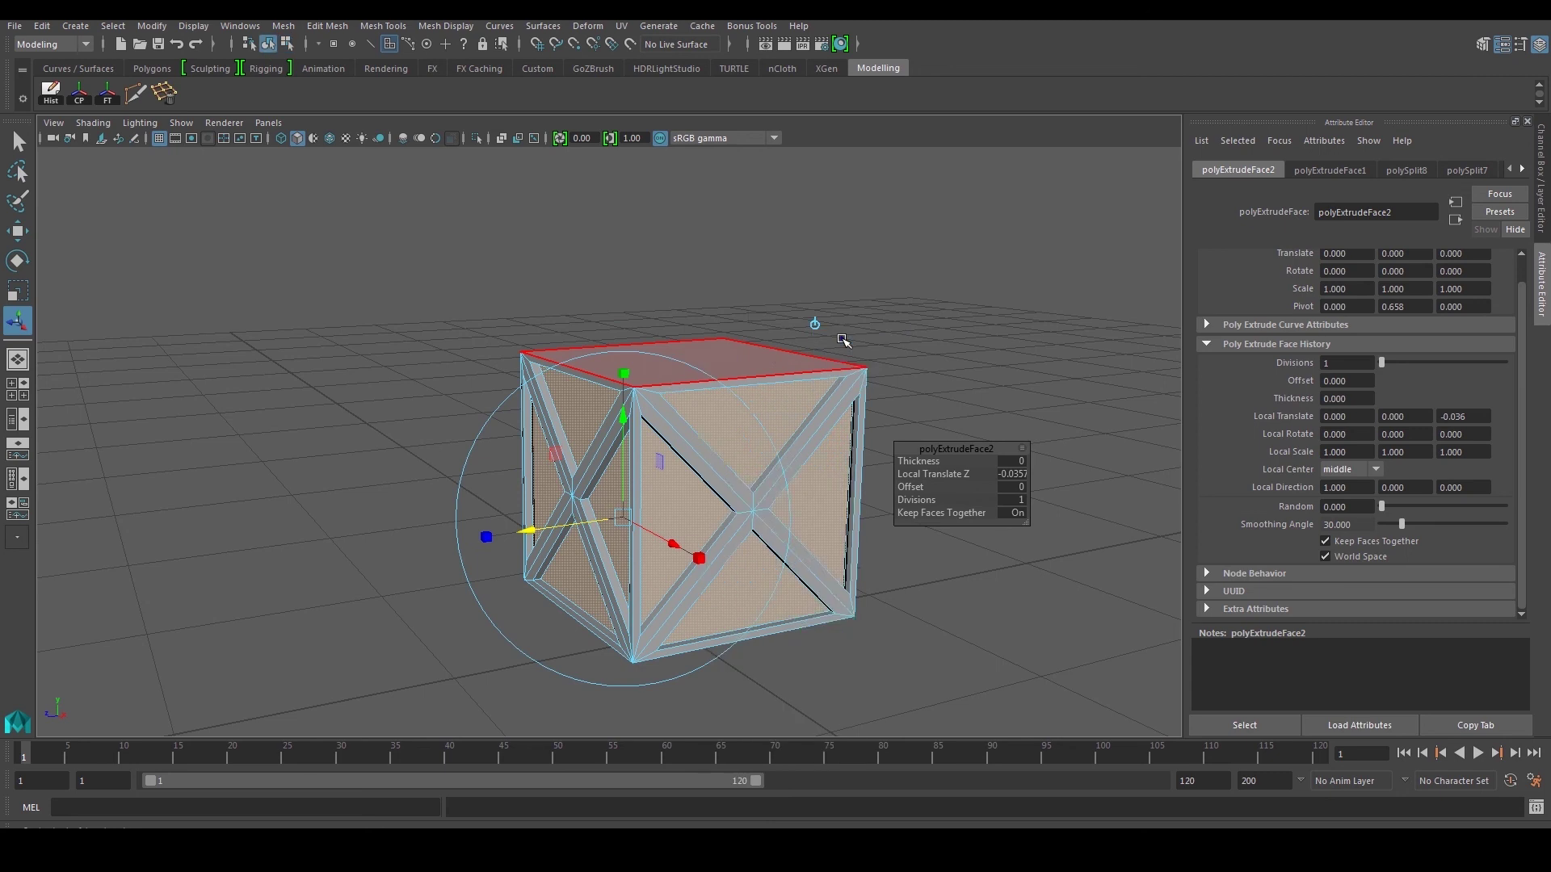
click(902, 354)
Step: Examine the cube's recessed panels and cross braces from several sides, both selected and unselected
scroll(902, 355, down, 3)
alt+drag(902, 355, 664, 409)
alt+middle_drag(720, 449, 677, 413)
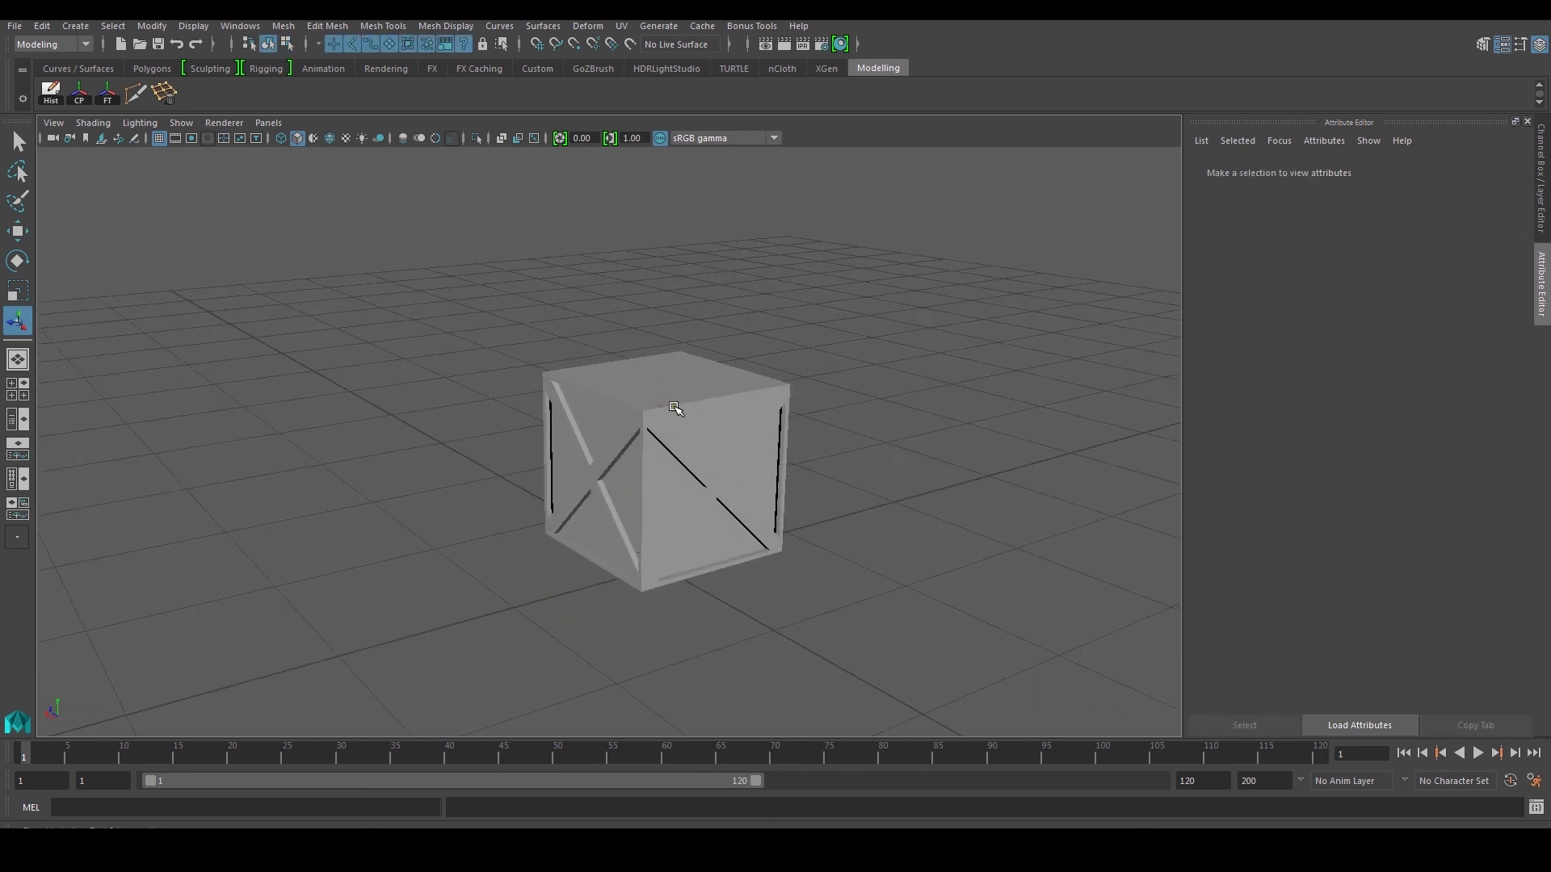
scroll(676, 407, up, 5)
alt+drag(743, 454, 689, 422)
click(689, 420)
scroll(706, 426, down, 4)
alt+drag(782, 430, 652, 448)
click(842, 452)
alt+drag(843, 451, 788, 464)
click(684, 451)
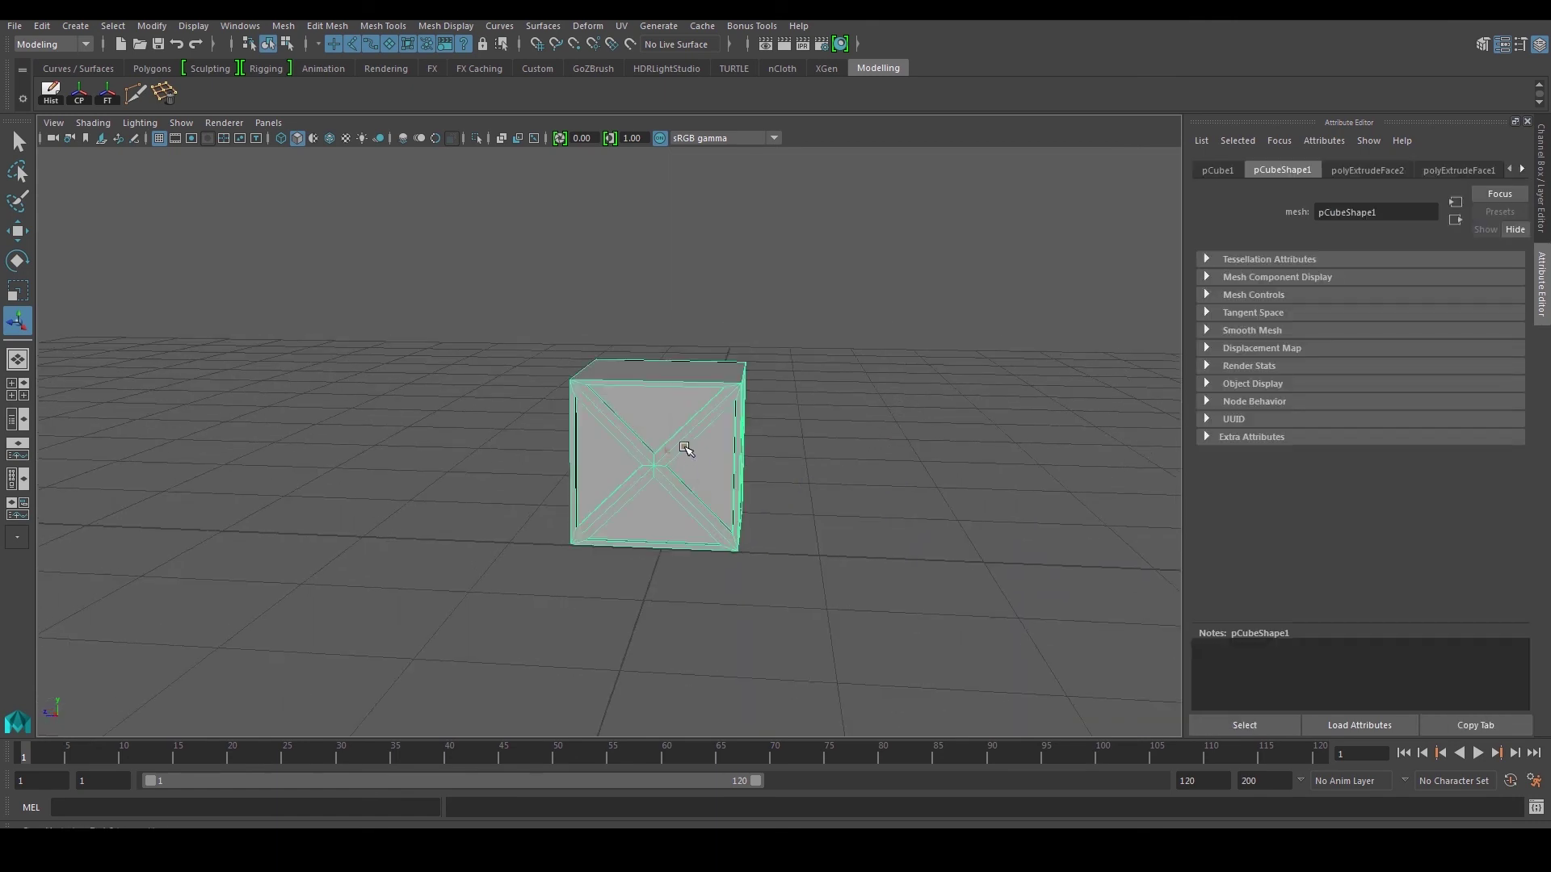
alt+drag(686, 450, 647, 436)
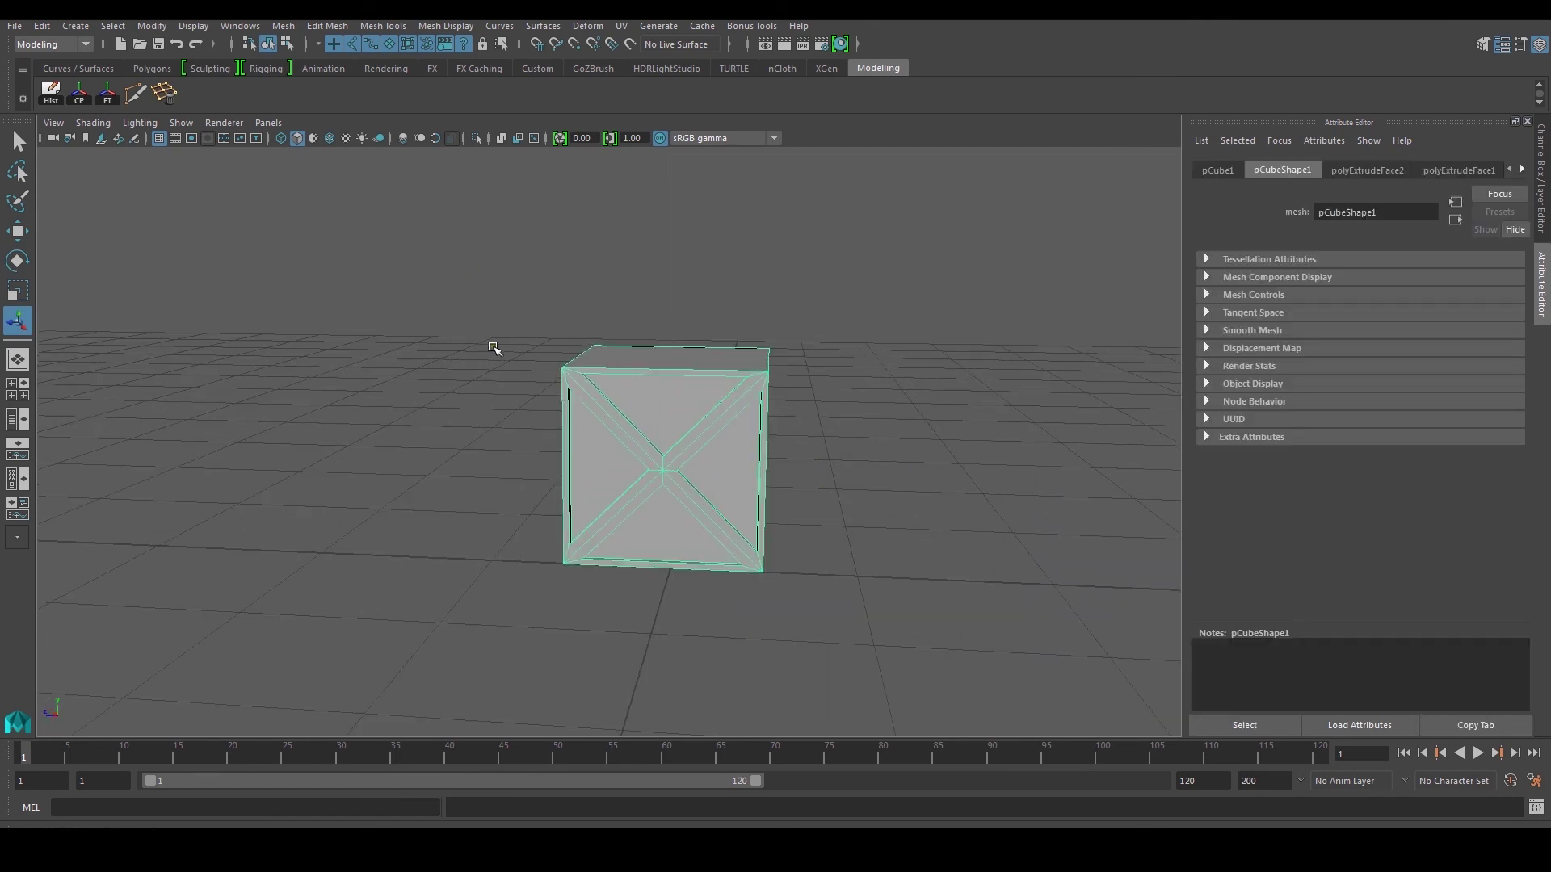
click(462, 365)
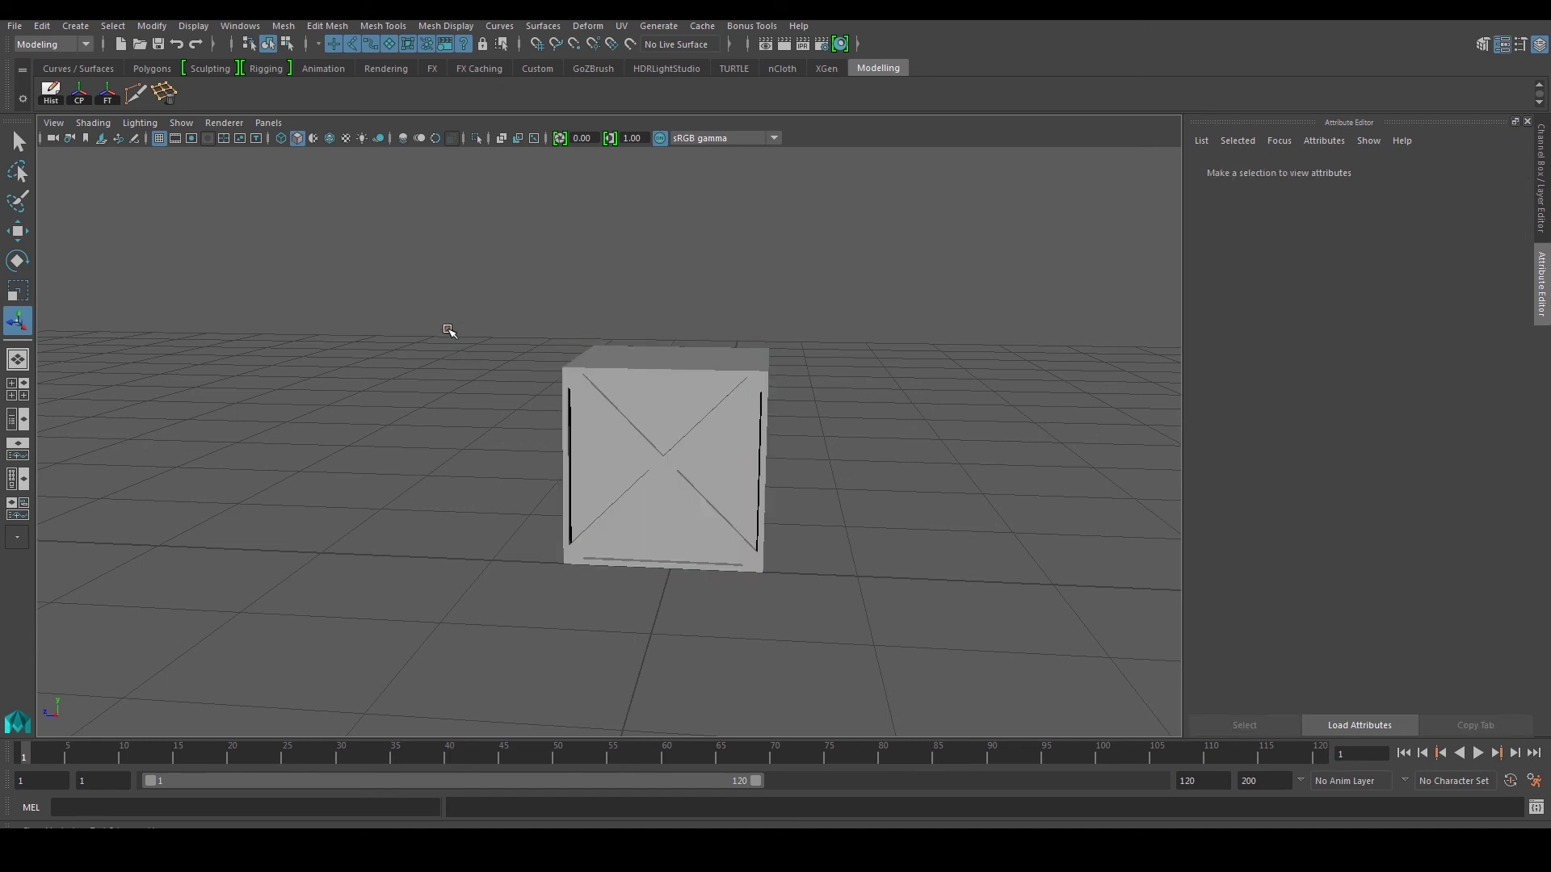
alt+middle_drag(440, 312, 429, 343)
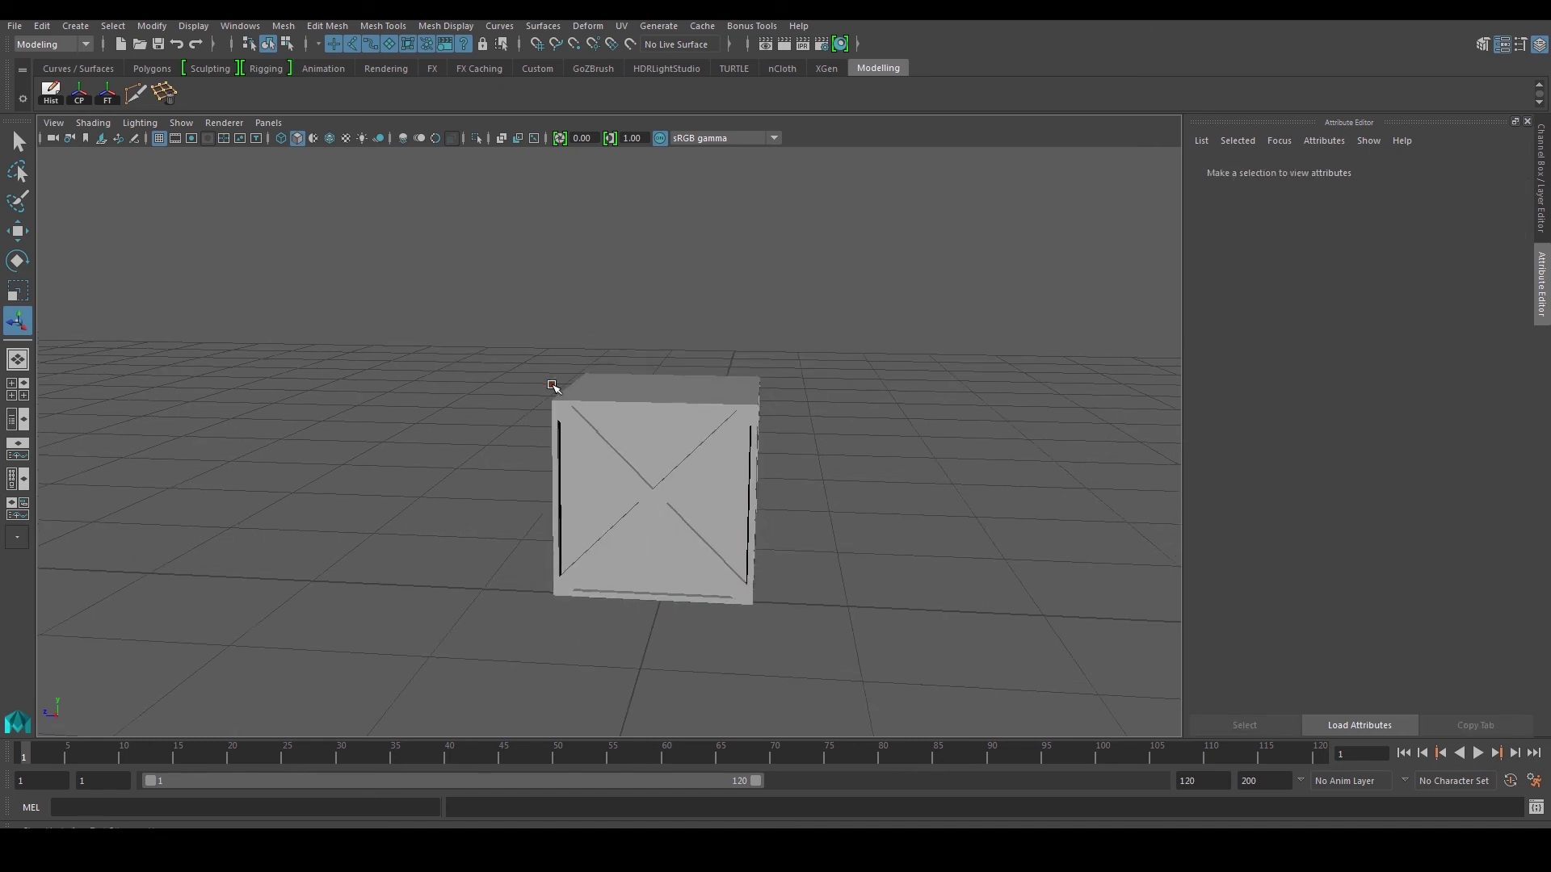
Step: Turn on Wireframe on Shaded to show the unselected cube's edges, and reselect the cube
click(578, 399)
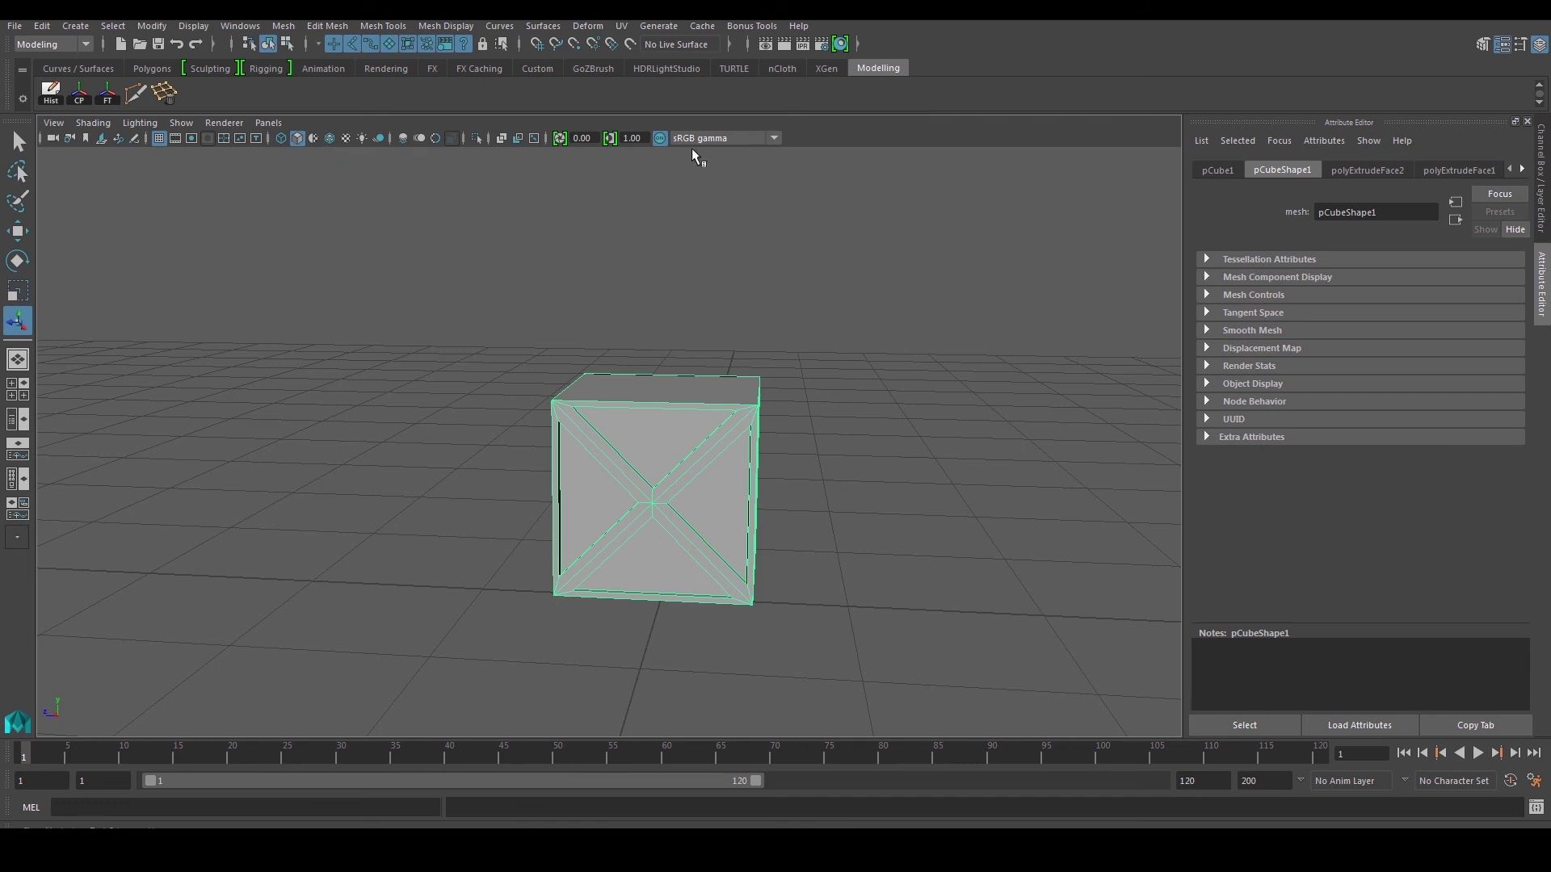
click(330, 139)
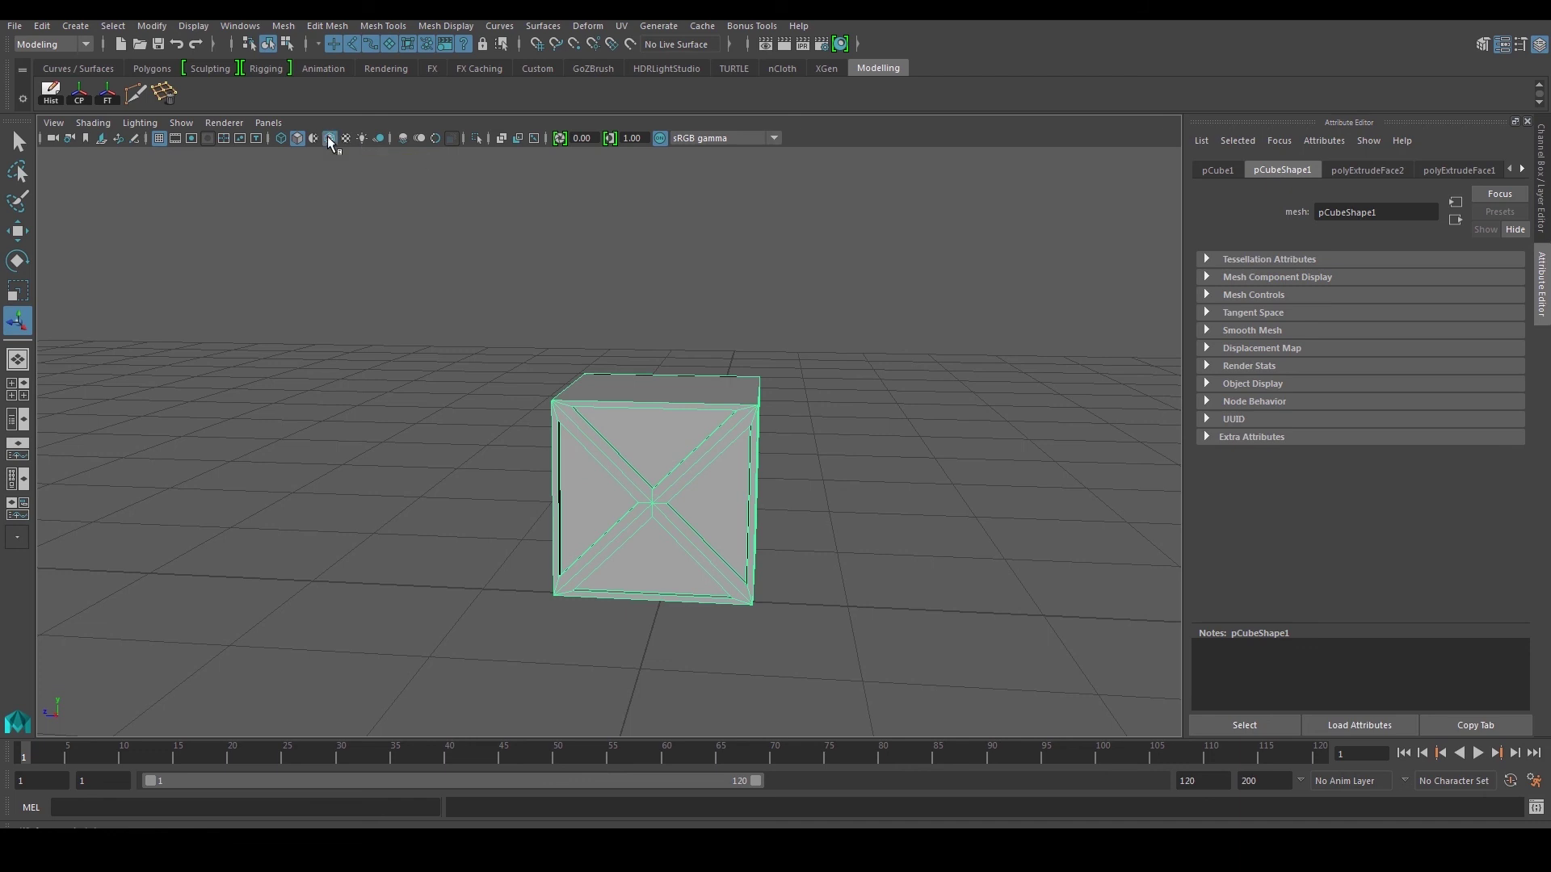
click(449, 303)
scroll(672, 458, up, 2)
alt+drag(693, 510, 918, 491)
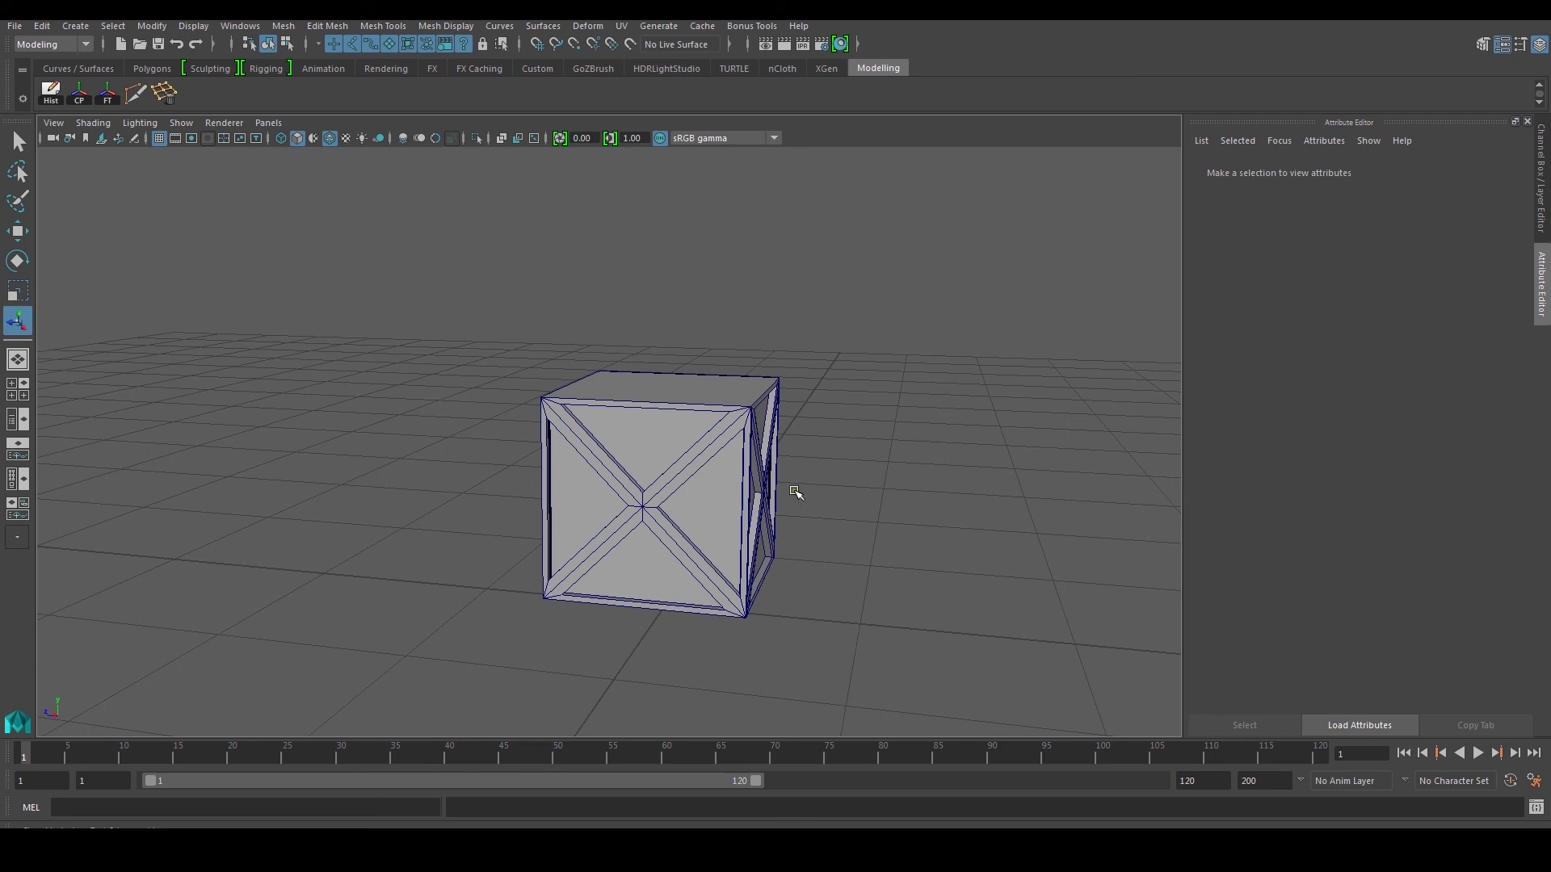
click(727, 478)
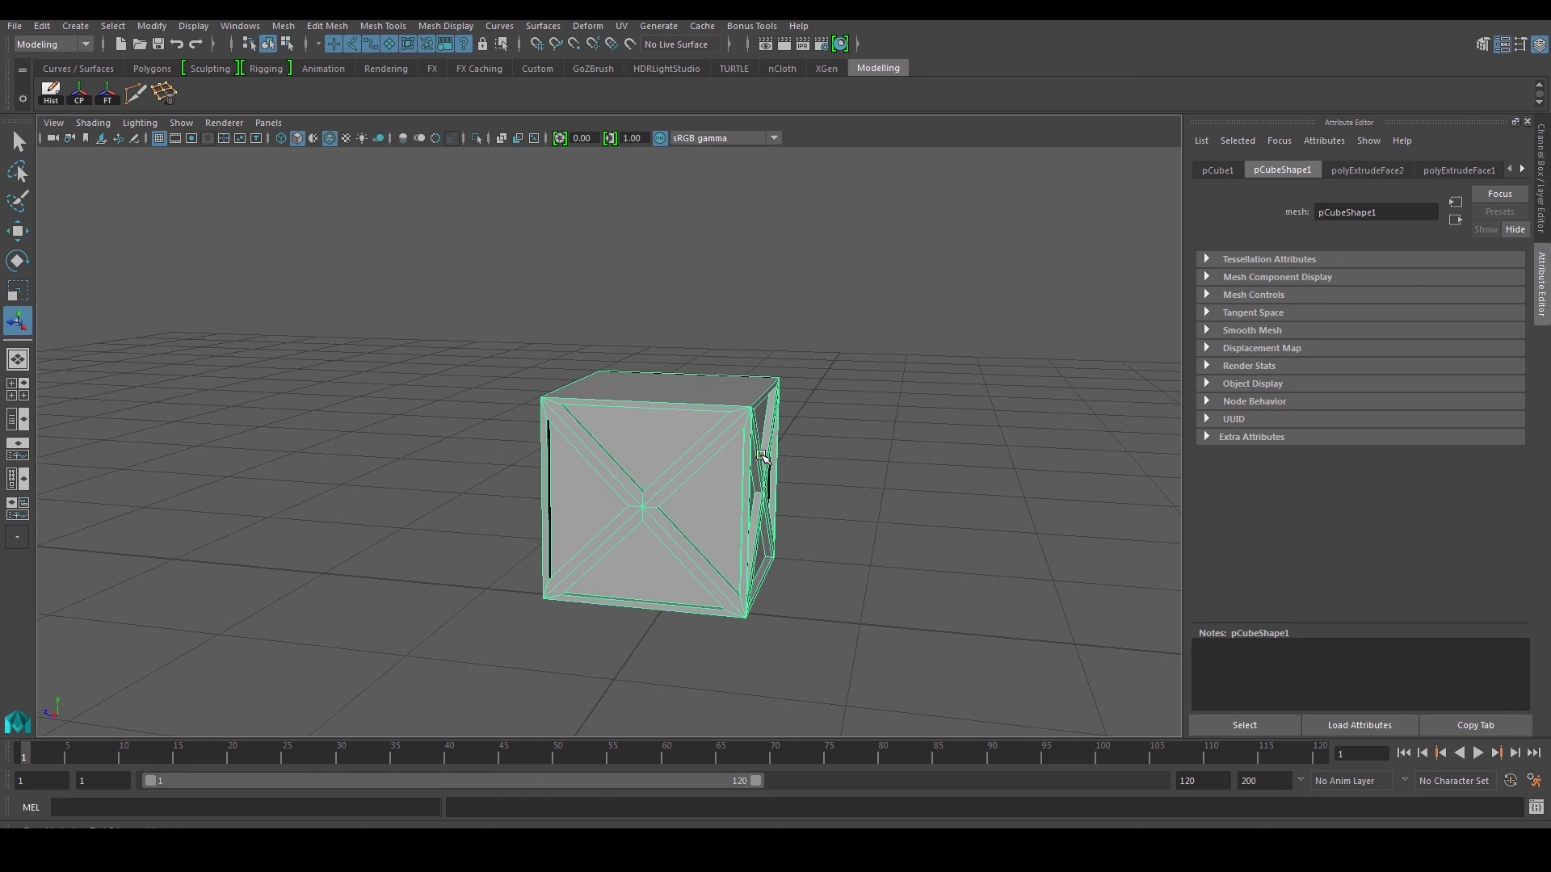
scroll(715, 435, down, 1)
alt+middle_drag(717, 420, 688, 461)
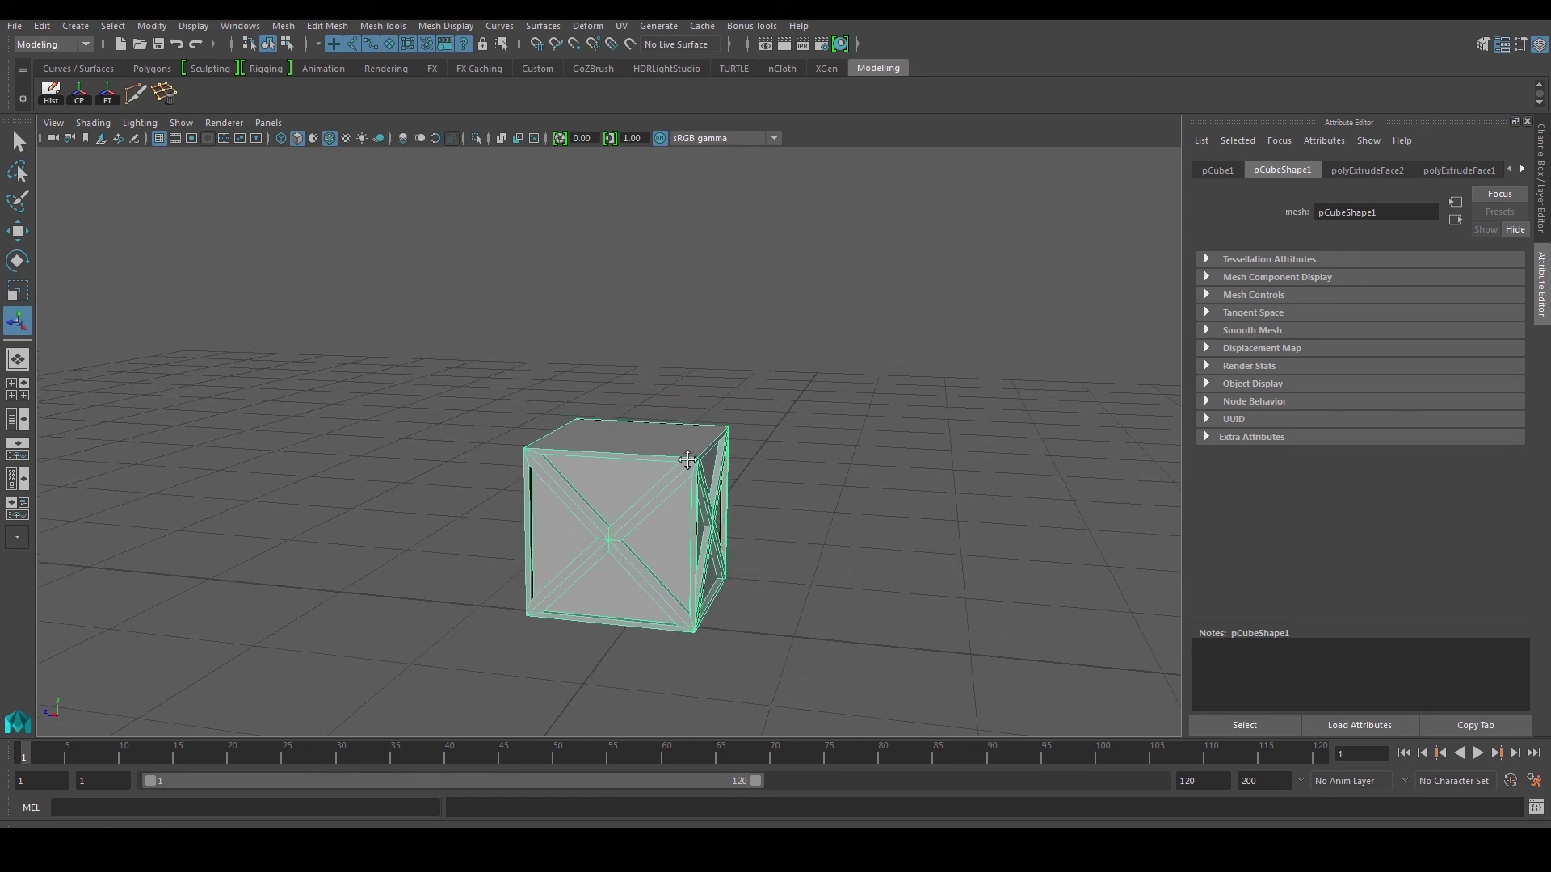